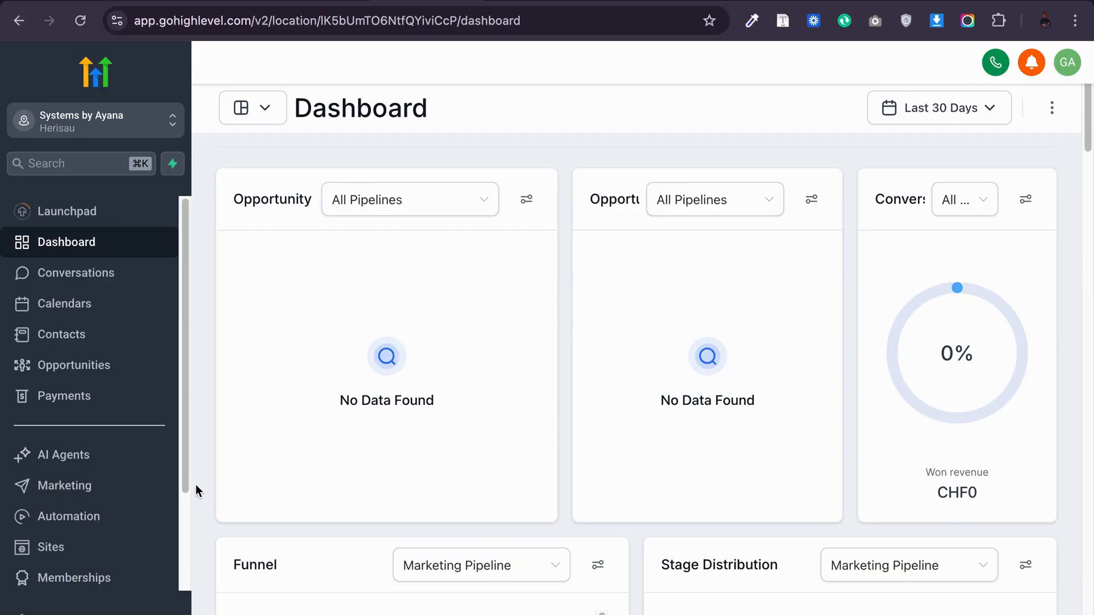
# Step: Create a new form from scratch in the Forms builder under Sites
pyautogui.click(64, 549)
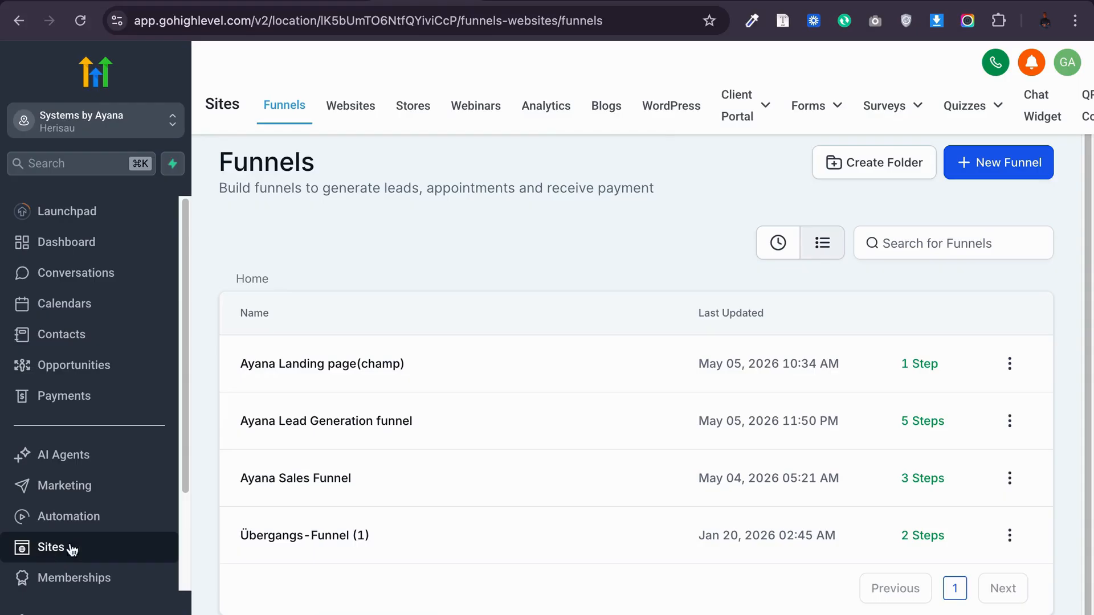
pyautogui.click(808, 108)
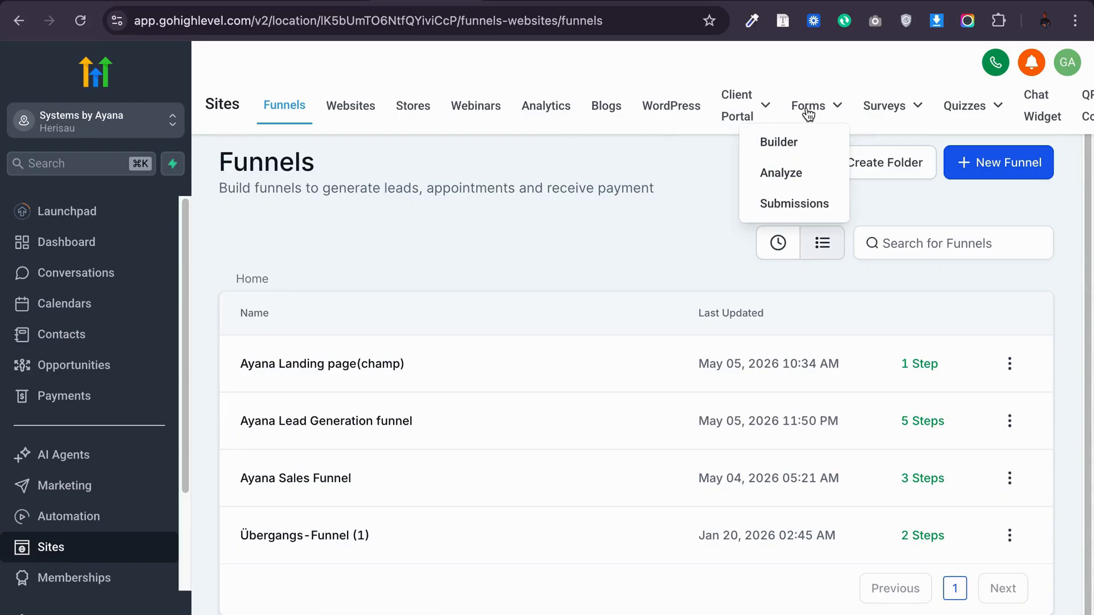
pyautogui.click(807, 108)
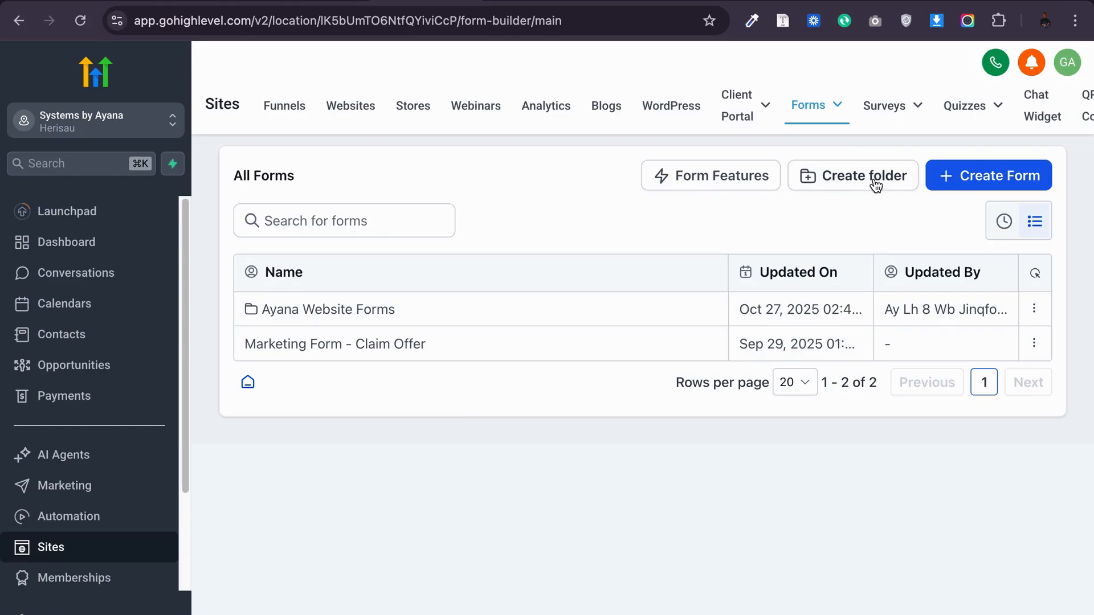
pyautogui.click(989, 177)
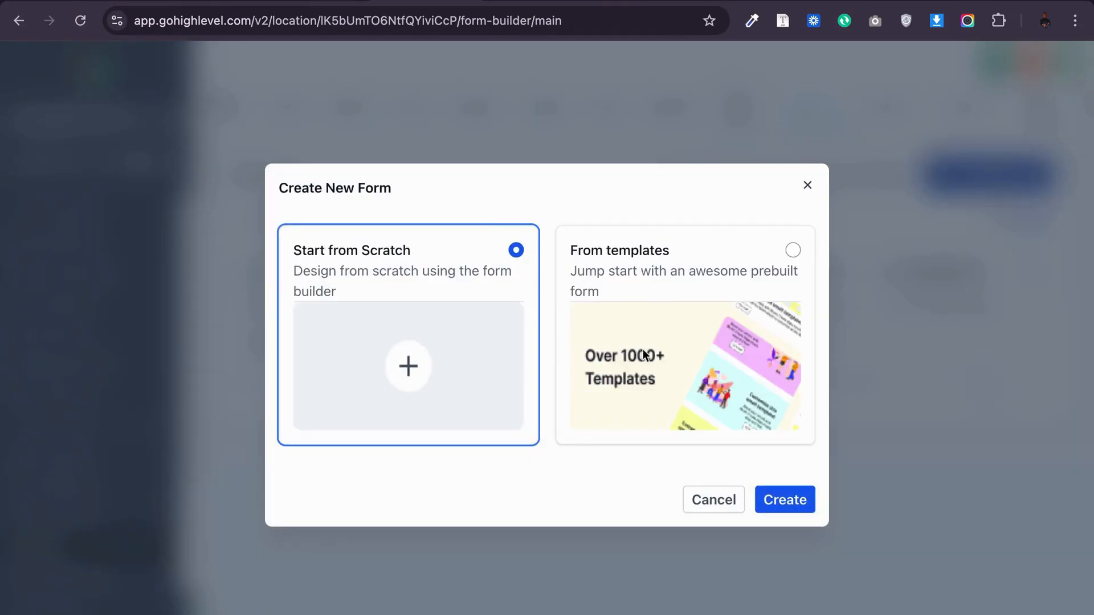
pyautogui.click(777, 507)
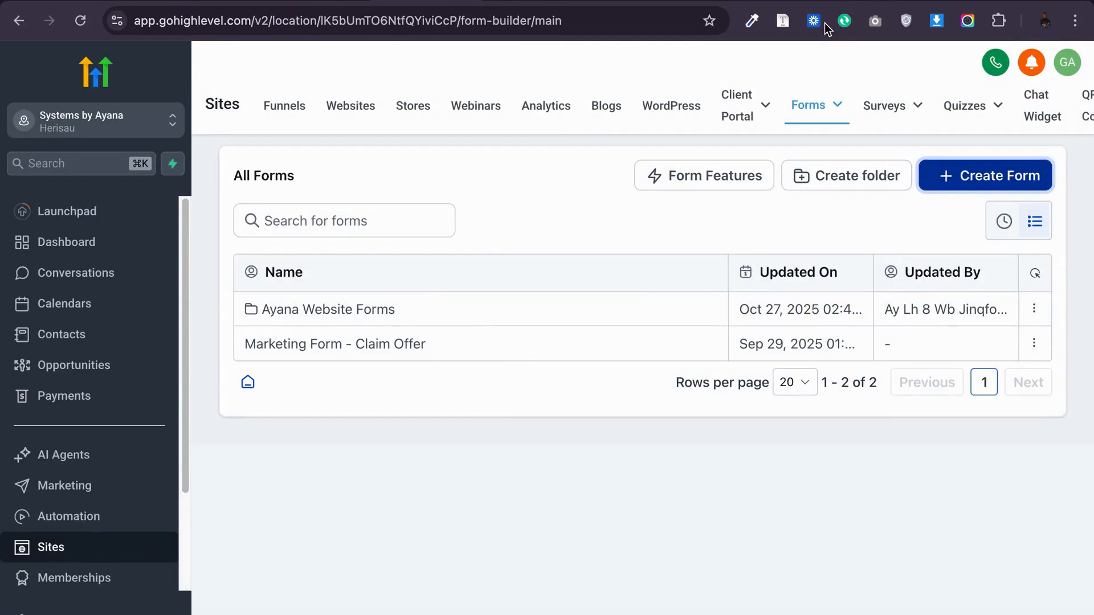
# Step: Switch to the "Book a call Sequence" Google Doc and examine its screening / booking questions
pyautogui.click(829, 2)
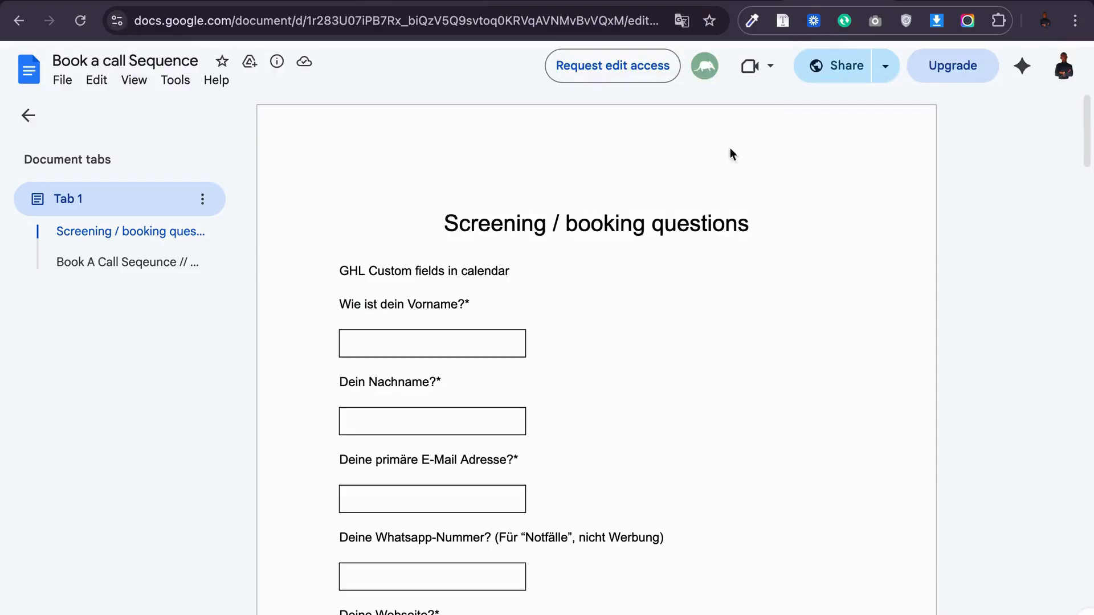
pyautogui.scroll(-5, 549, 376)
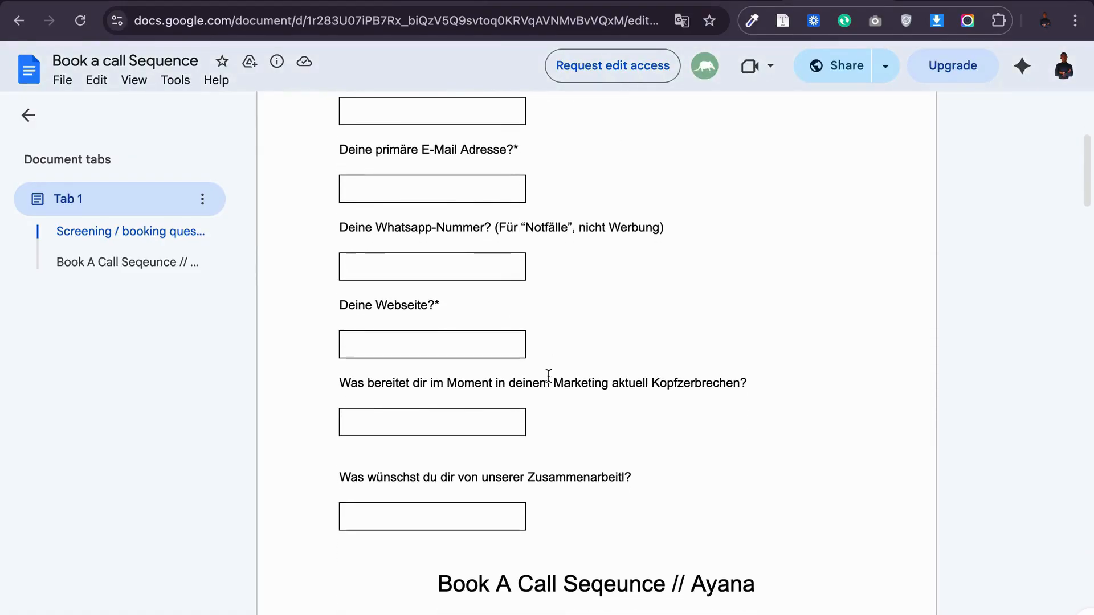
pyautogui.scroll(7, 548, 376)
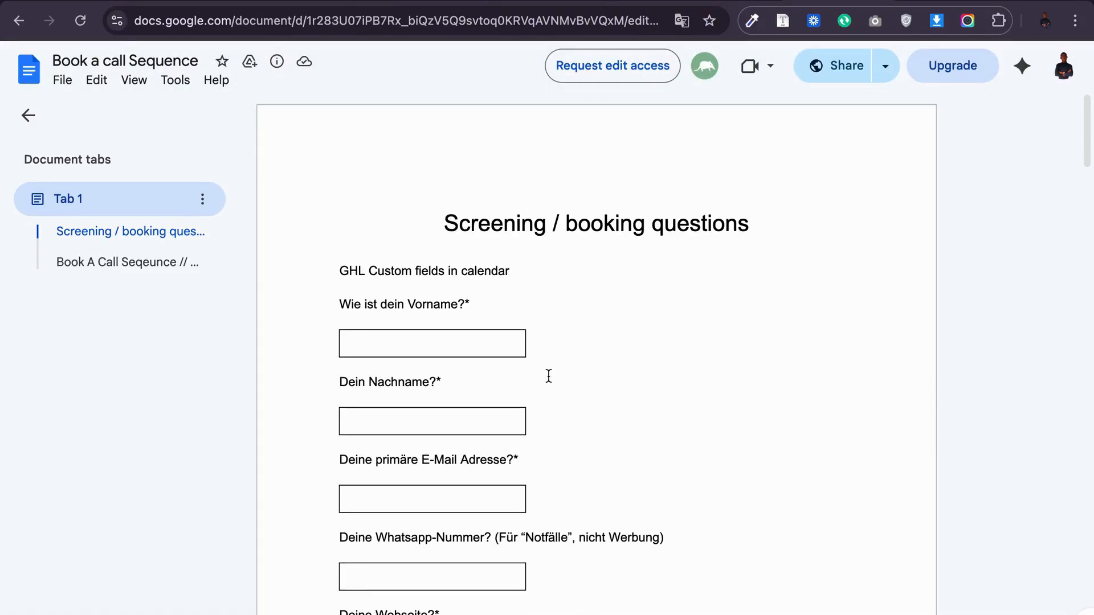
pyautogui.scroll(-2, 548, 376)
pyautogui.scroll(2, 549, 376)
pyautogui.scroll(-1, 549, 376)
pyautogui.scroll(-10, 548, 376)
pyautogui.scroll(10, 548, 376)
pyautogui.scroll(-2, 547, 382)
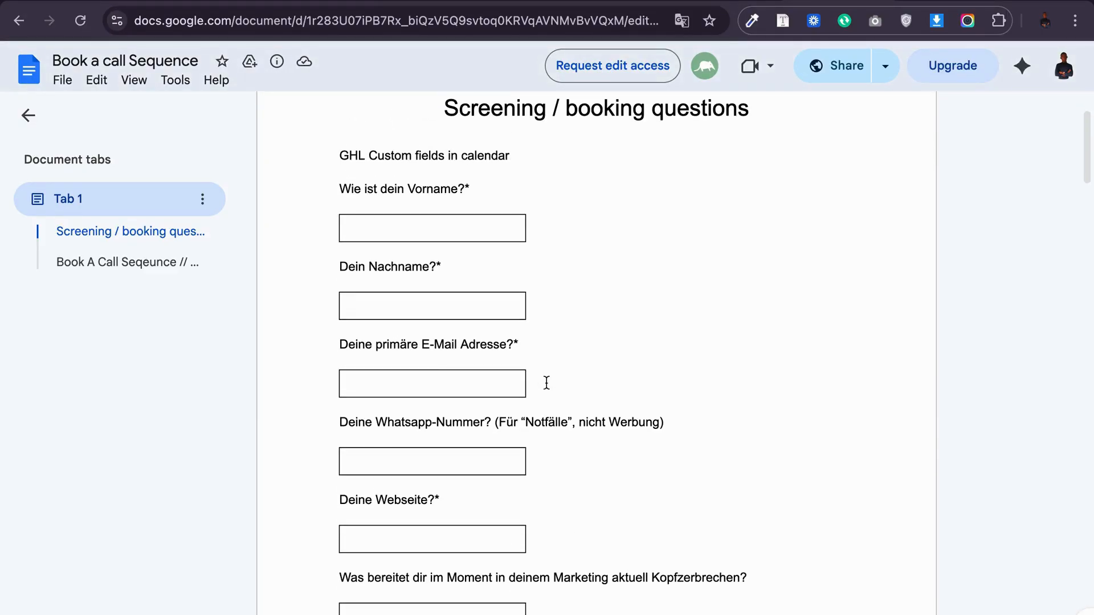
pyautogui.scroll(-3, 546, 382)
pyautogui.scroll(5, 546, 383)
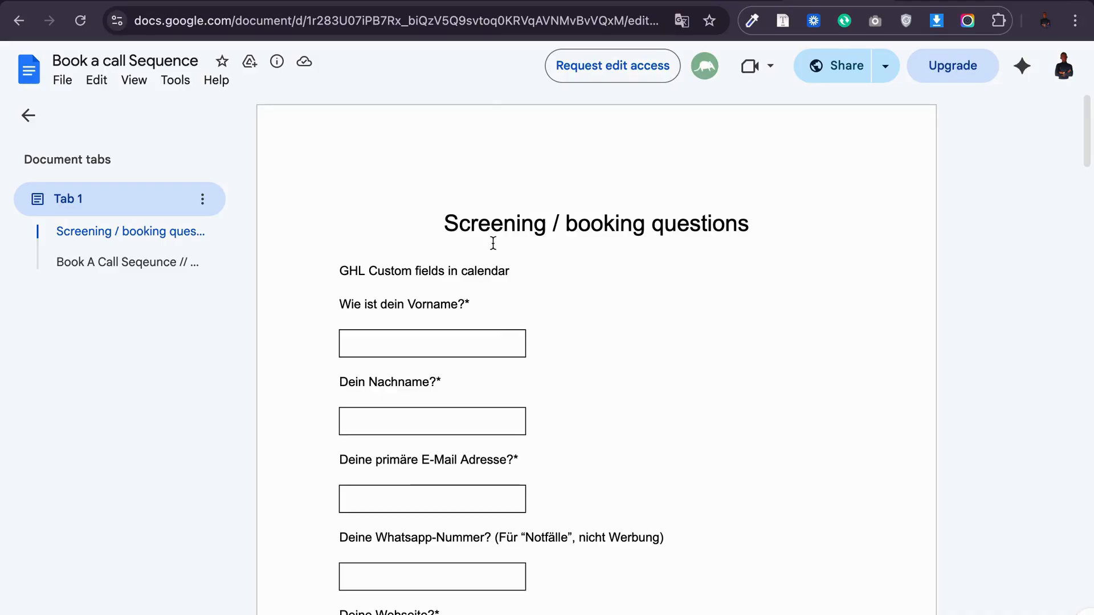
# Step: Return to the HighLevel form builder and delete the default First Name, Last Name, Phone and Email fields
pyautogui.click(393, 2)
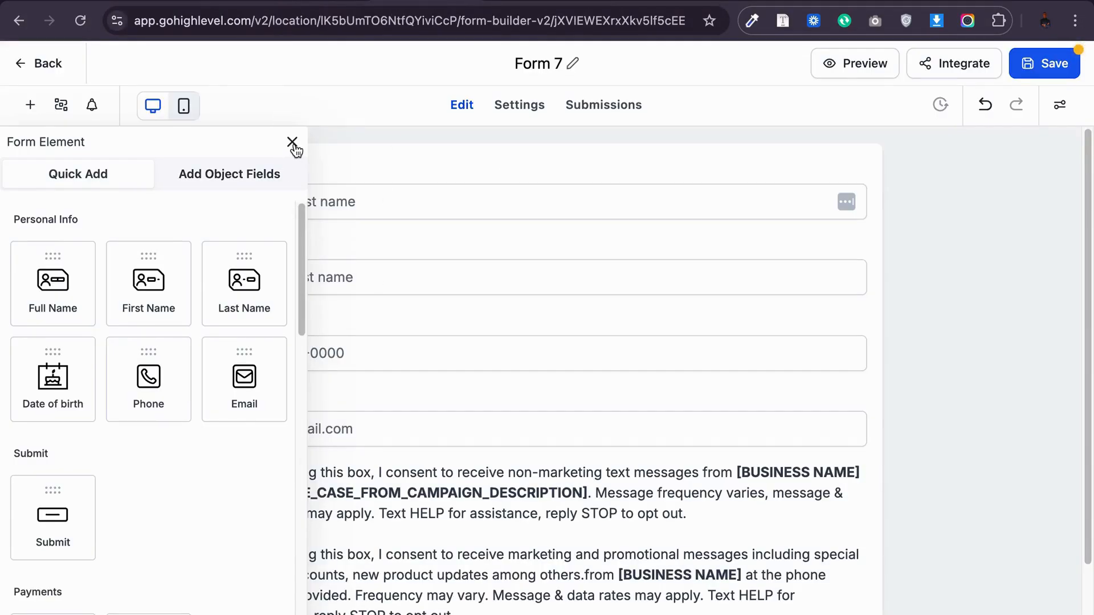
pyautogui.click(292, 142)
pyautogui.moveTo(503, 208); pyautogui.dragTo(632, 194)
pyautogui.click(857, 163)
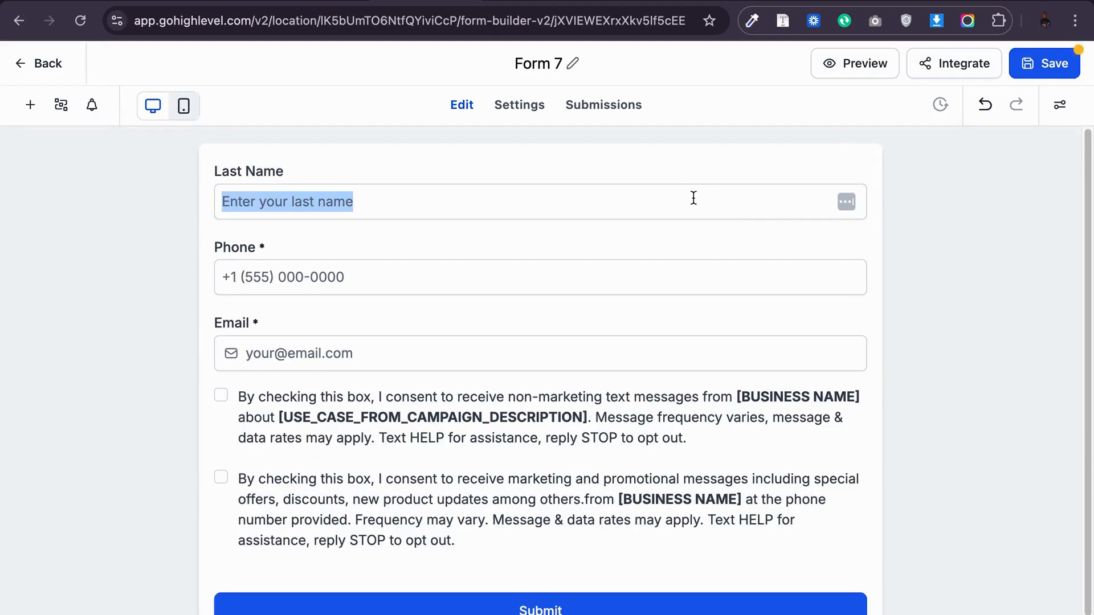
pyautogui.click(855, 160)
pyautogui.click(857, 162)
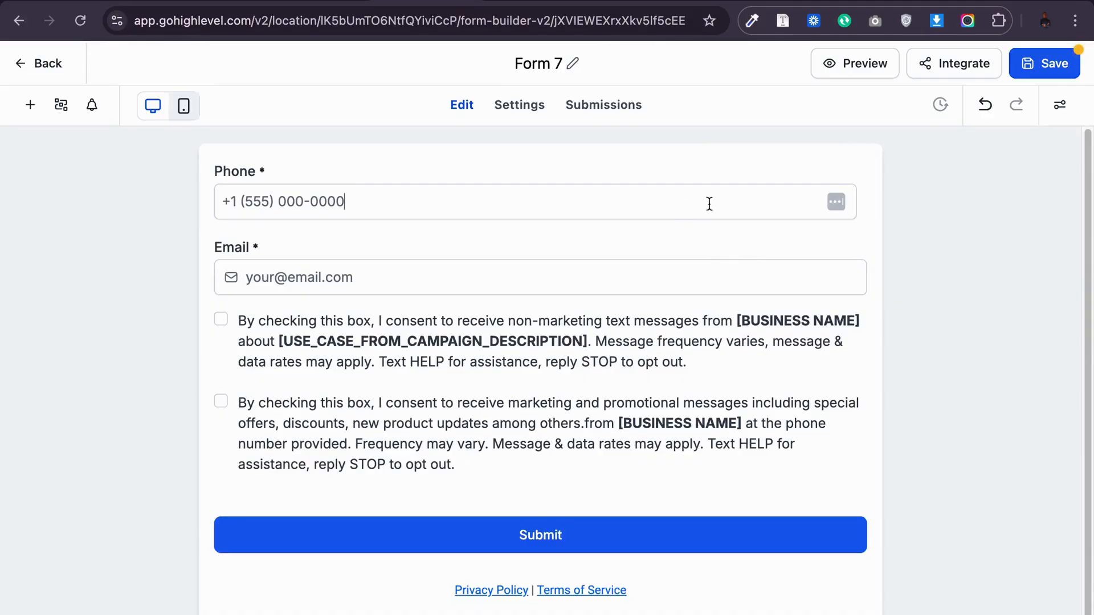
pyautogui.click(837, 178)
pyautogui.click(856, 172)
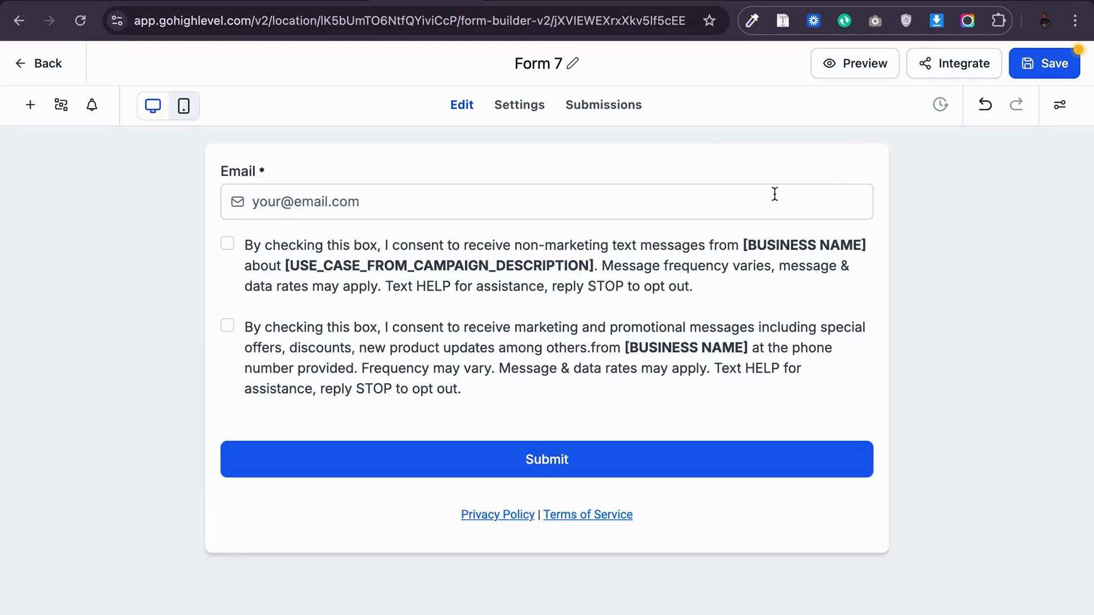
pyautogui.click(739, 179)
pyautogui.click(866, 163)
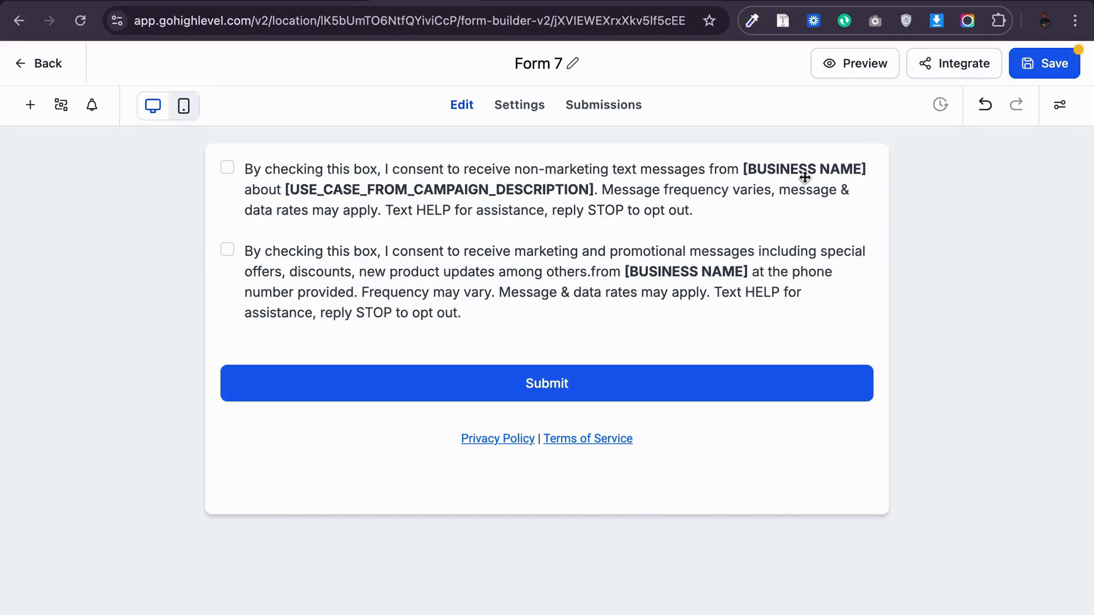
# Step: Delete the consent checkboxes, the Submit button and the Privacy Policy / Terms of Service text from the form
pyautogui.click(804, 209)
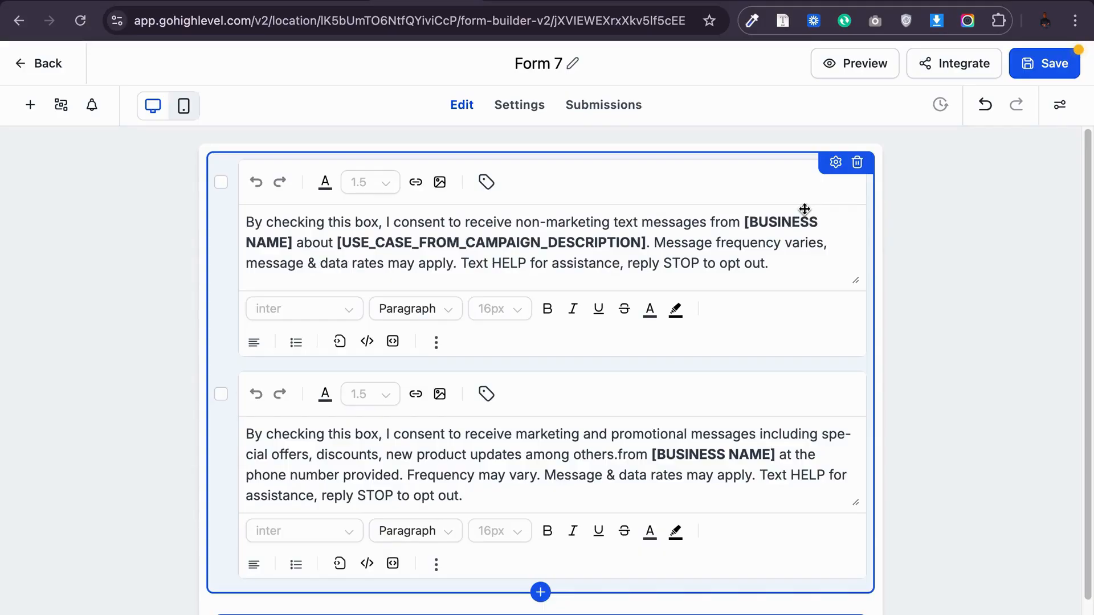
pyautogui.click(856, 163)
pyautogui.click(774, 196)
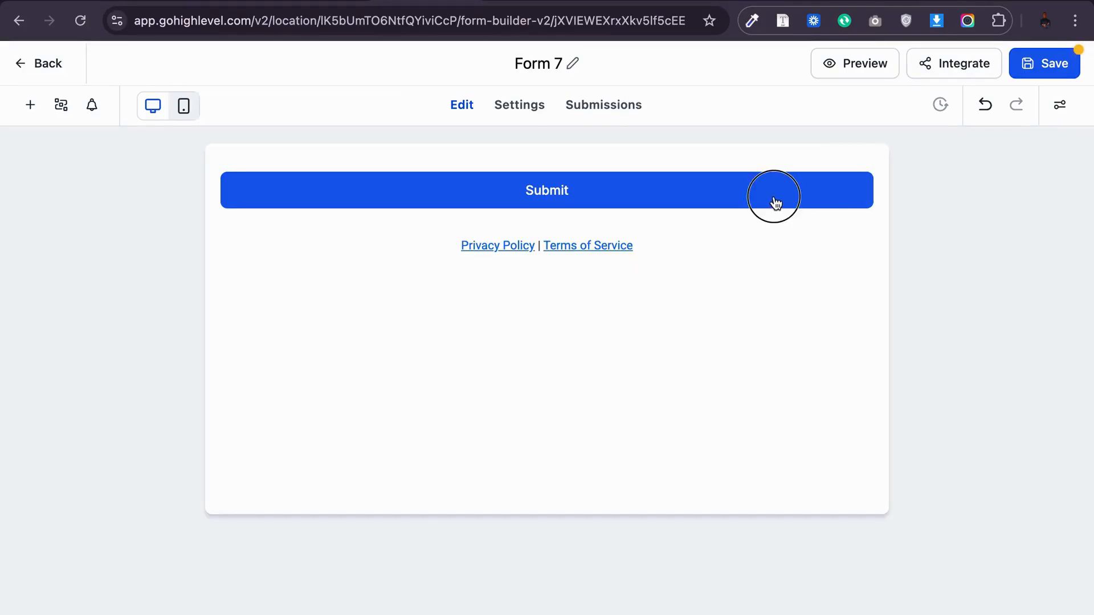
pyautogui.click(864, 162)
pyautogui.click(820, 161)
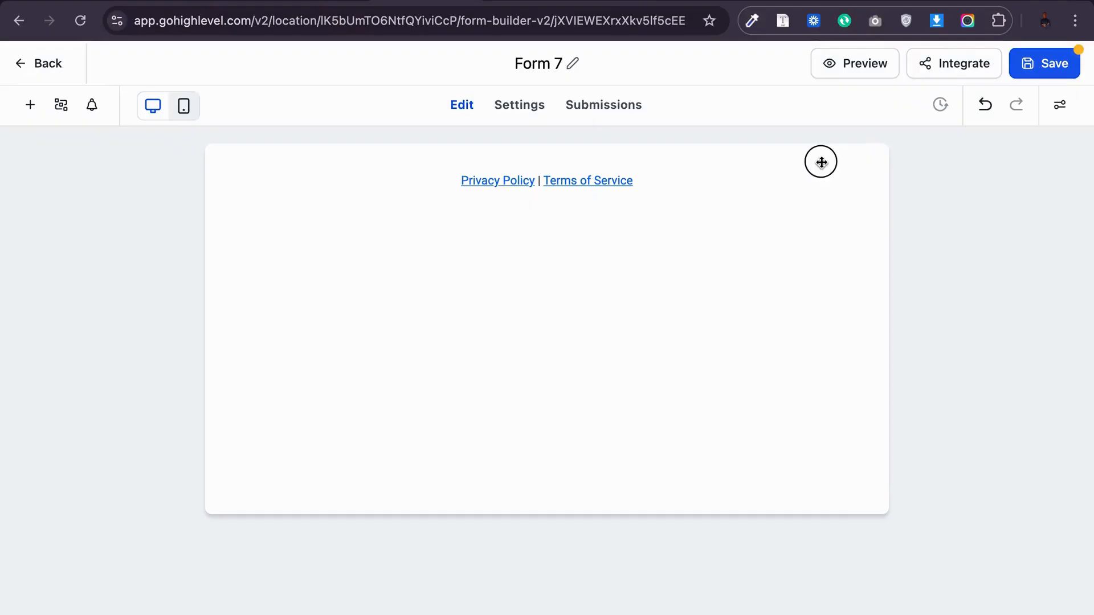
pyautogui.click(735, 193)
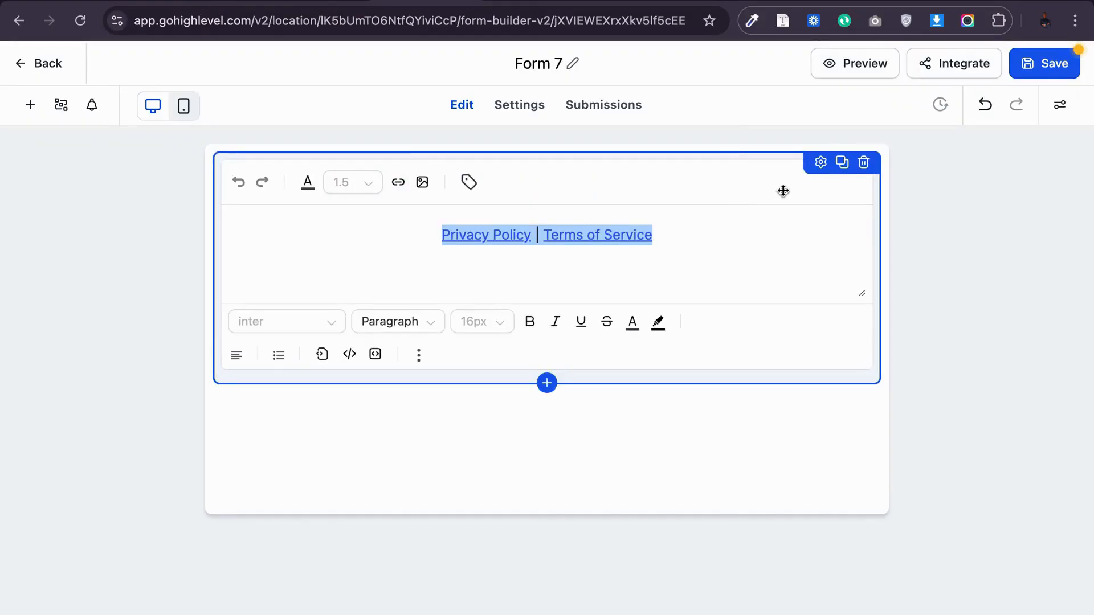
pyautogui.click(864, 163)
# Step: Rename the form as "Book Calendar"
pyautogui.click(531, 63)
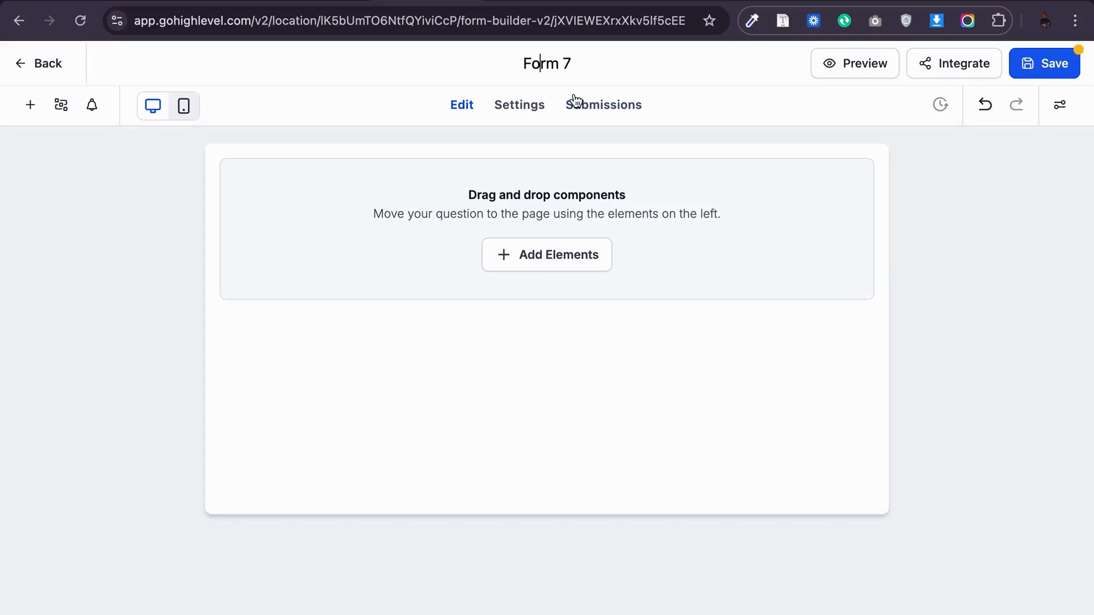
pyautogui.press('super+a')
pyautogui.write('ook')
pyautogui.press('BackSpace')
pyautogui.press('BackSpace')
pyautogui.press('BackSpace')
pyautogui.write('Book yo')
pyautogui.press('BackSpace')
pyautogui.press('BackSpace')
pyautogui.write('Calendar')
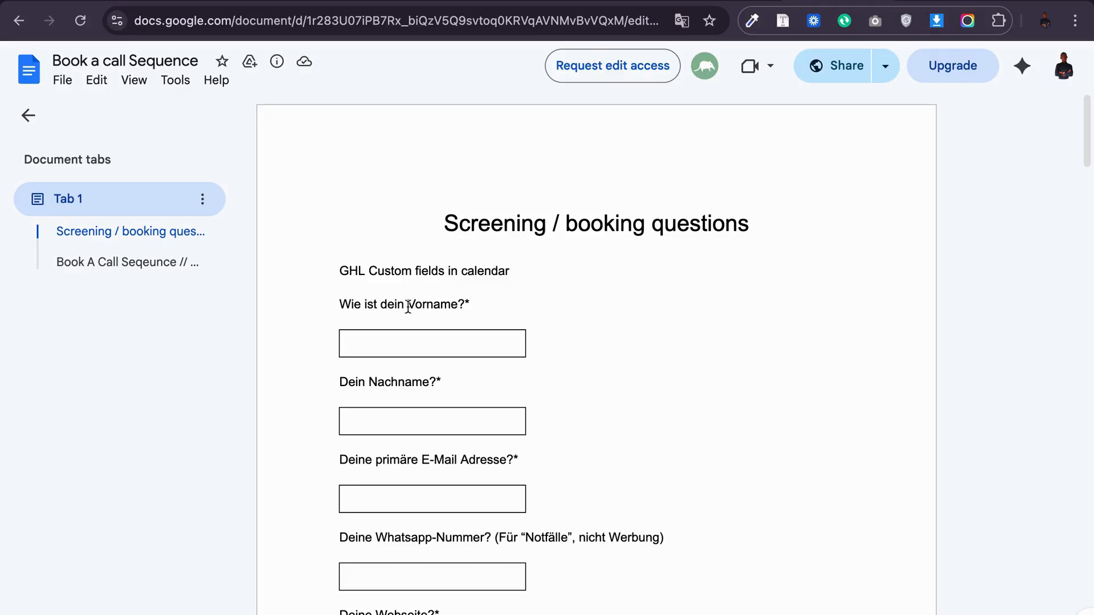
# Step: Add a First Name field to the form and label it with the Google Doc's first question, "Wie ist dein Vorname?"
pyautogui.moveTo(465, 302); pyautogui.dragTo(341, 303)
pyautogui.press('super+c')
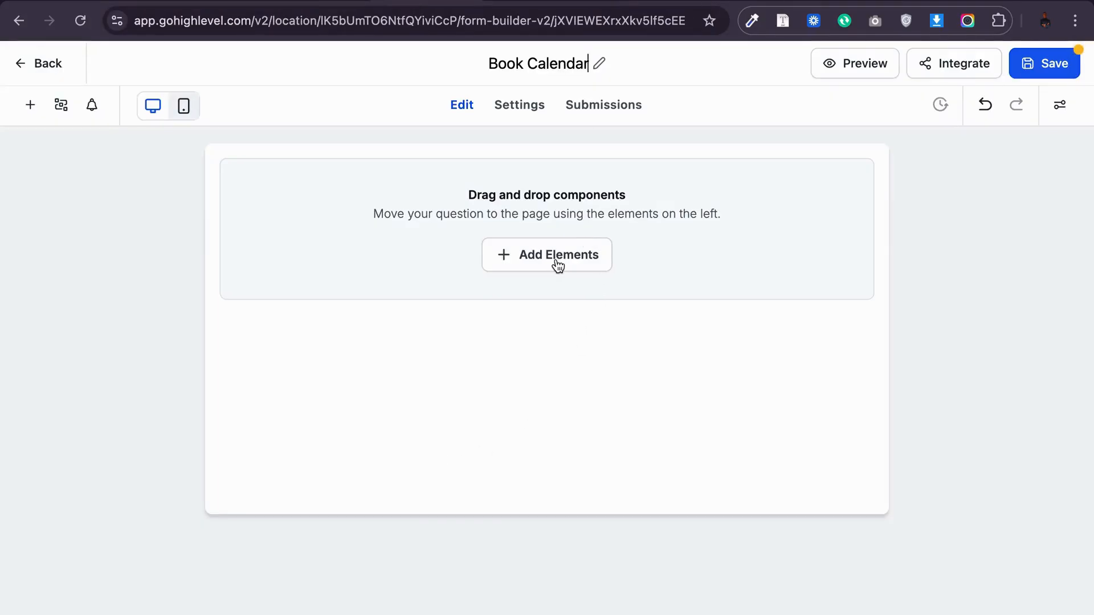
pyautogui.moveTo(56, 285); pyautogui.dragTo(459, 249)
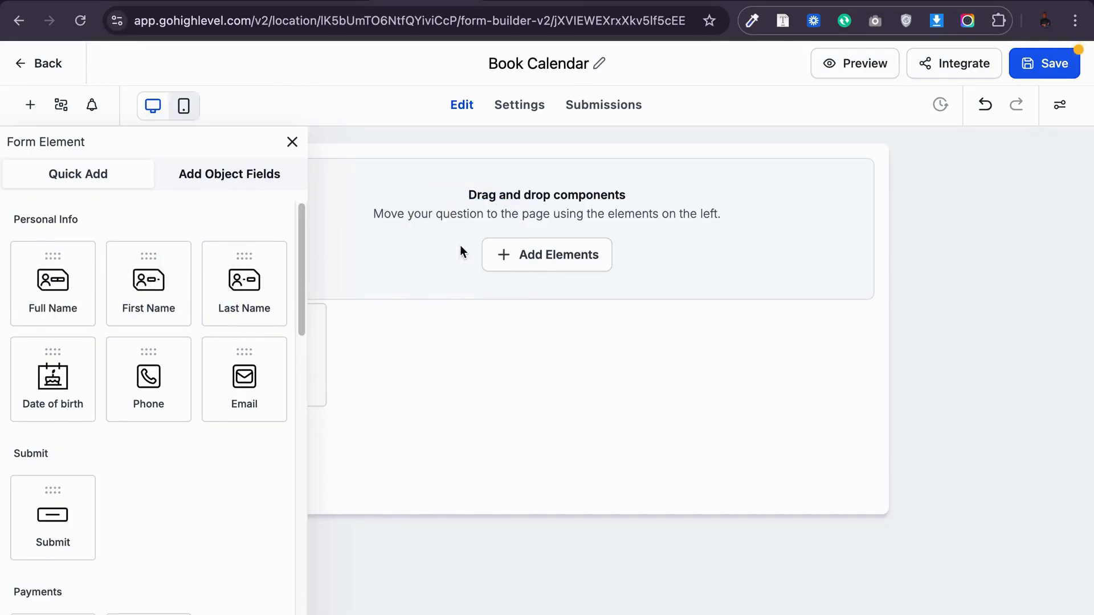
pyautogui.click(430, 194)
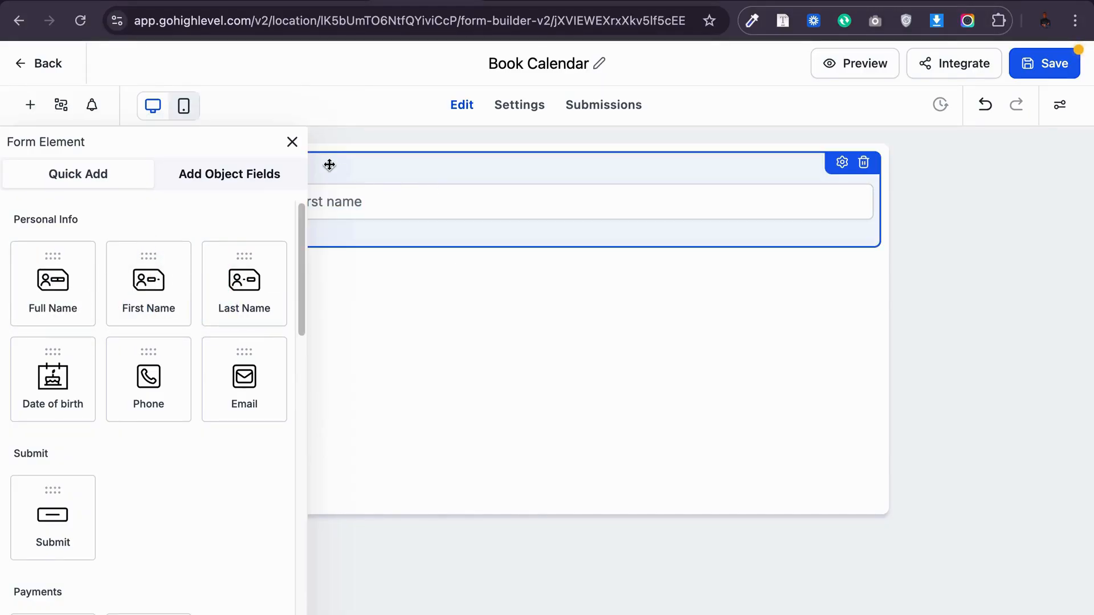
pyautogui.click(293, 139)
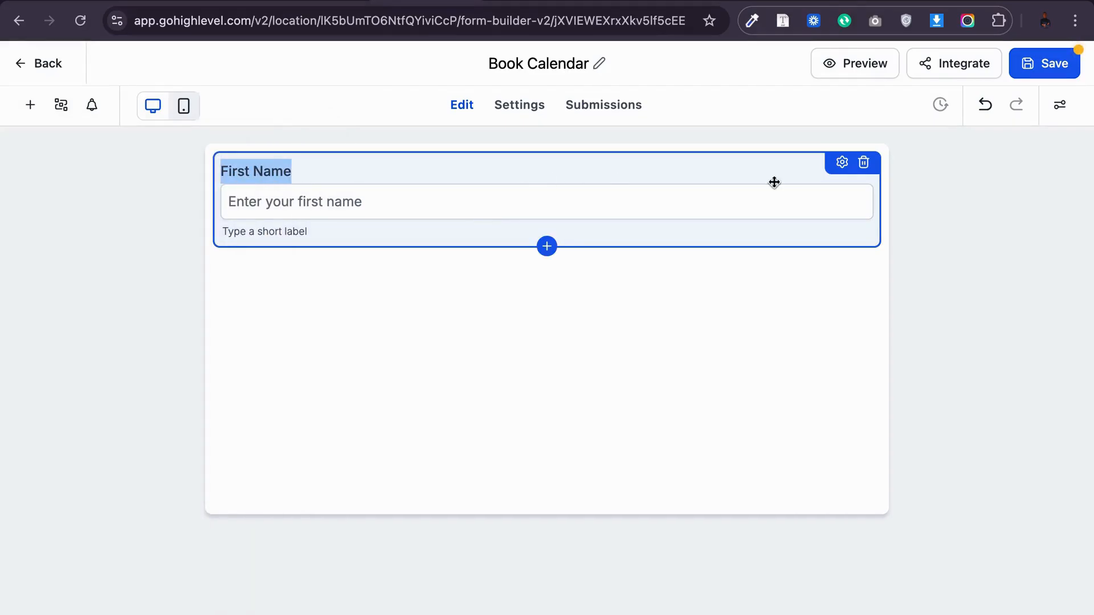
pyautogui.click(841, 170)
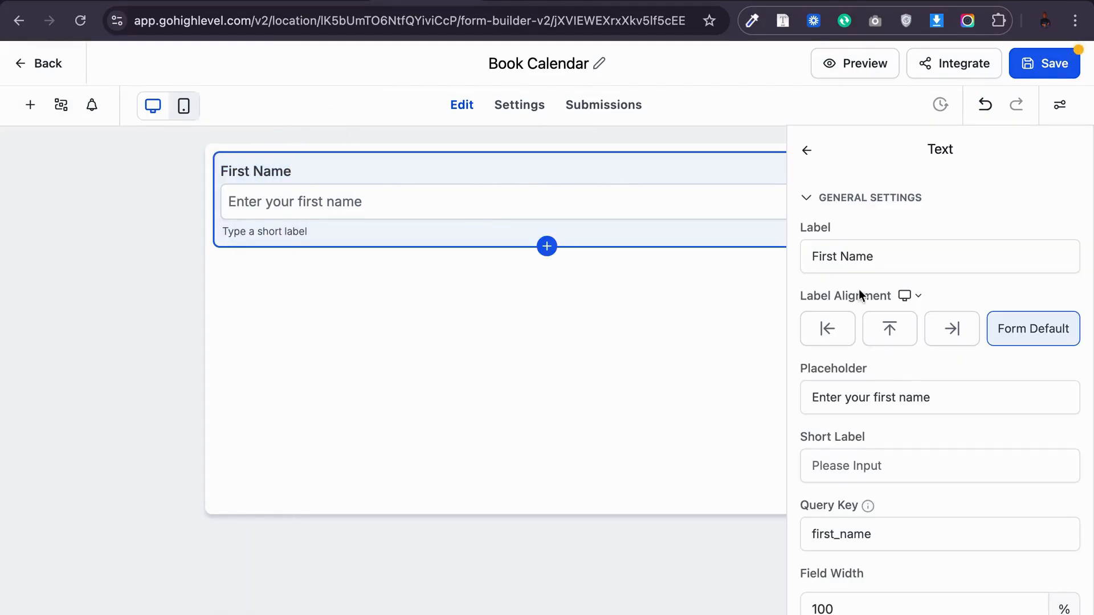
pyautogui.tripleClick(857, 252)
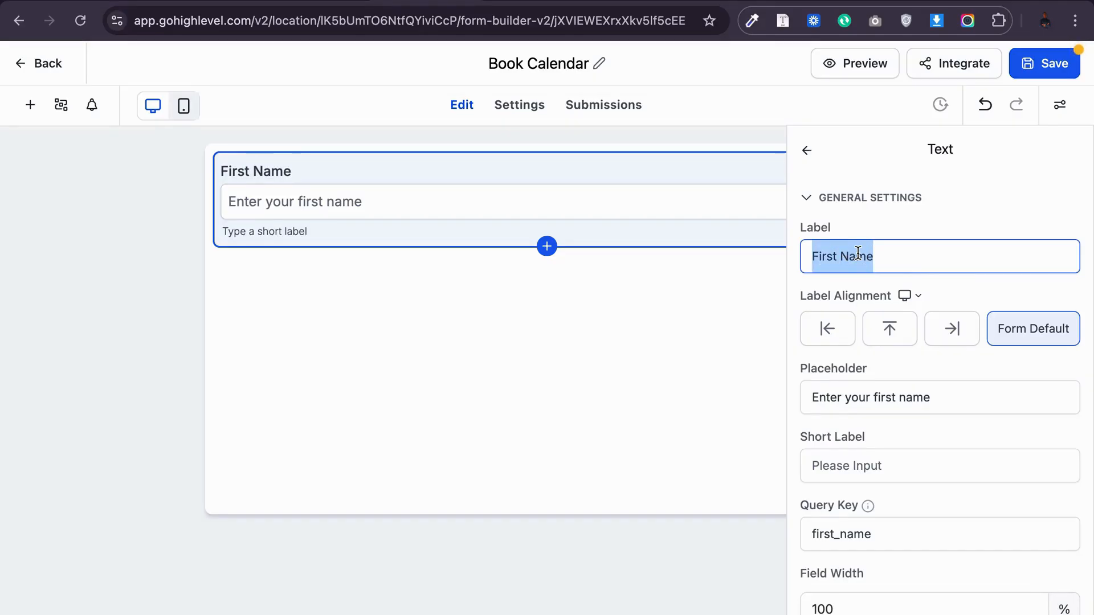
pyautogui.press('super+v')
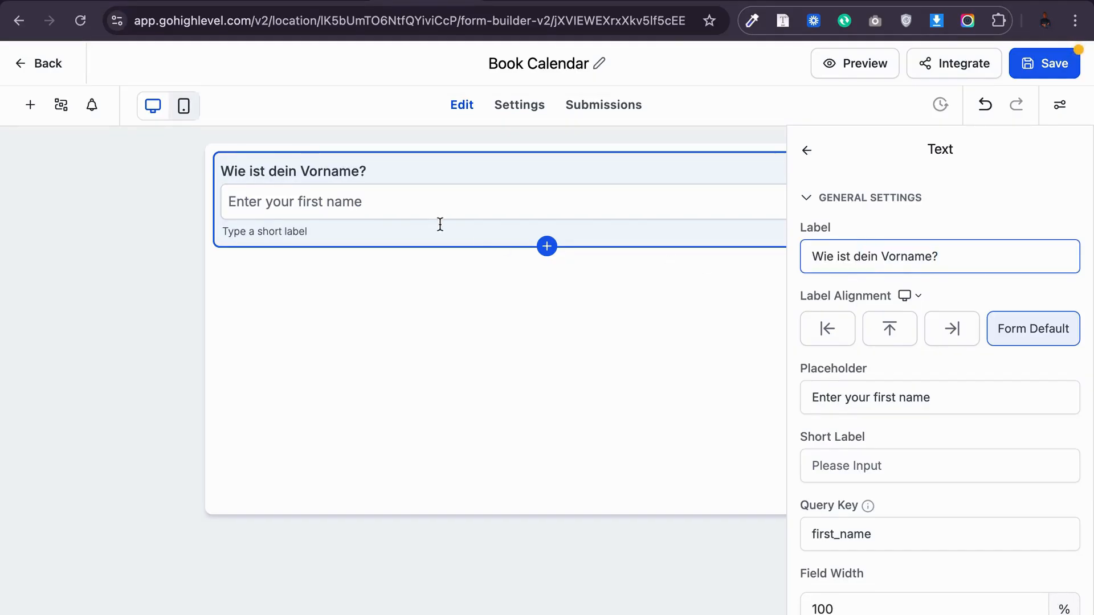
# Step: Clear the placeholder of the "Wie ist dein Vorname?" field and make the field required
pyautogui.tripleClick(903, 397)
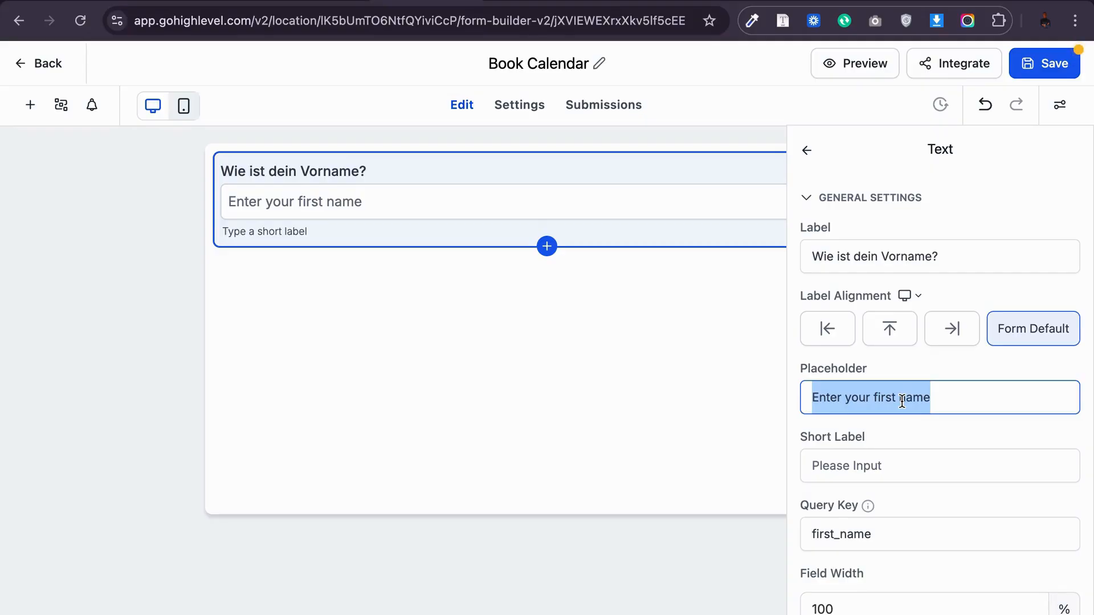
pyautogui.press('BackSpace')
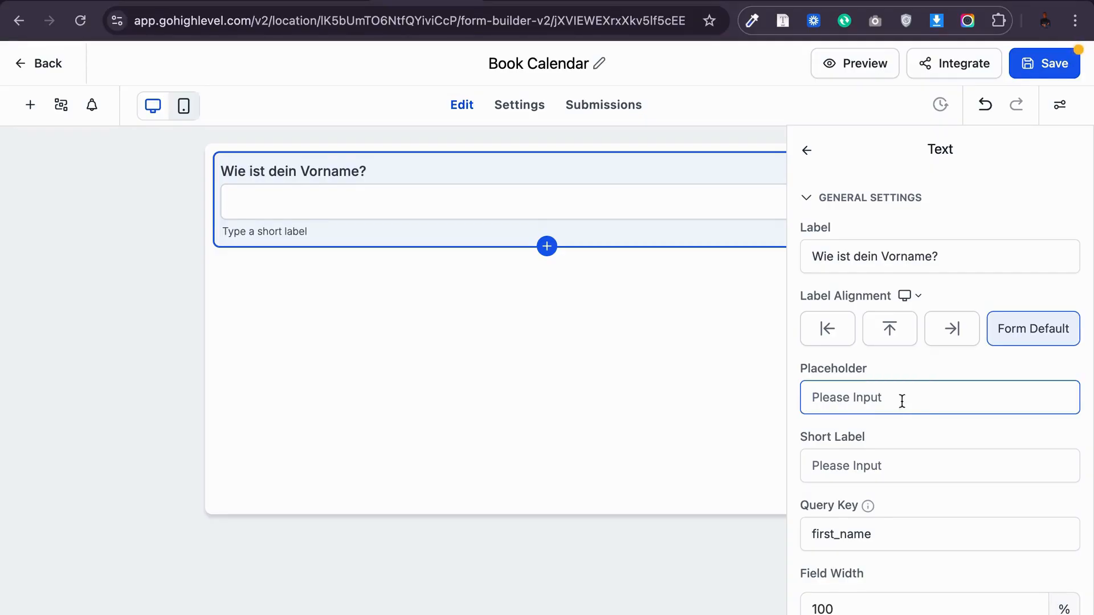
pyautogui.scroll(-2, 945, 507)
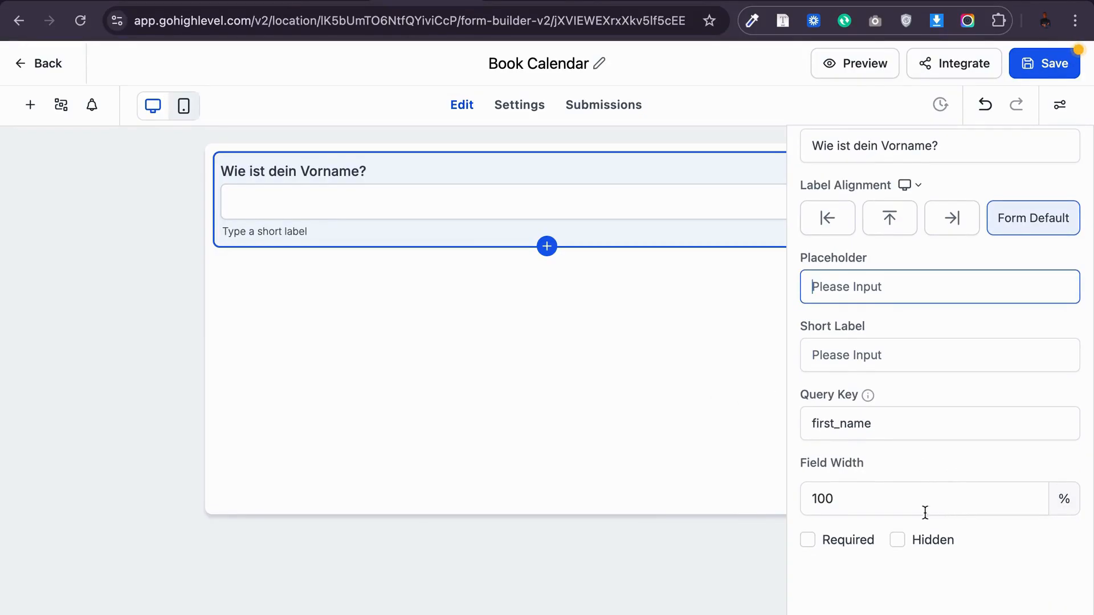
pyautogui.click(807, 539)
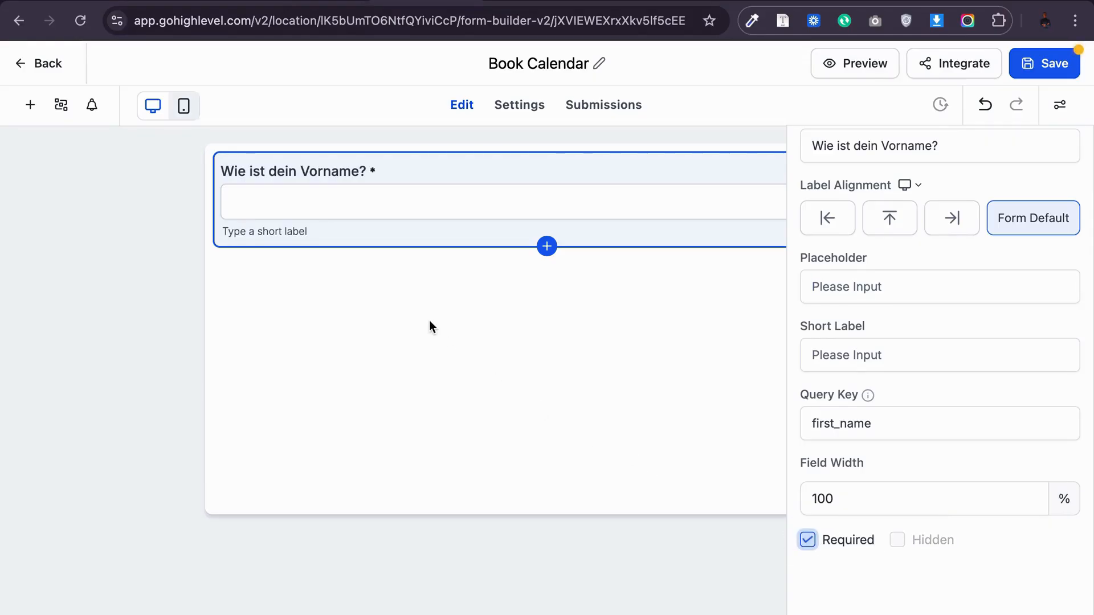
pyautogui.click(131, 172)
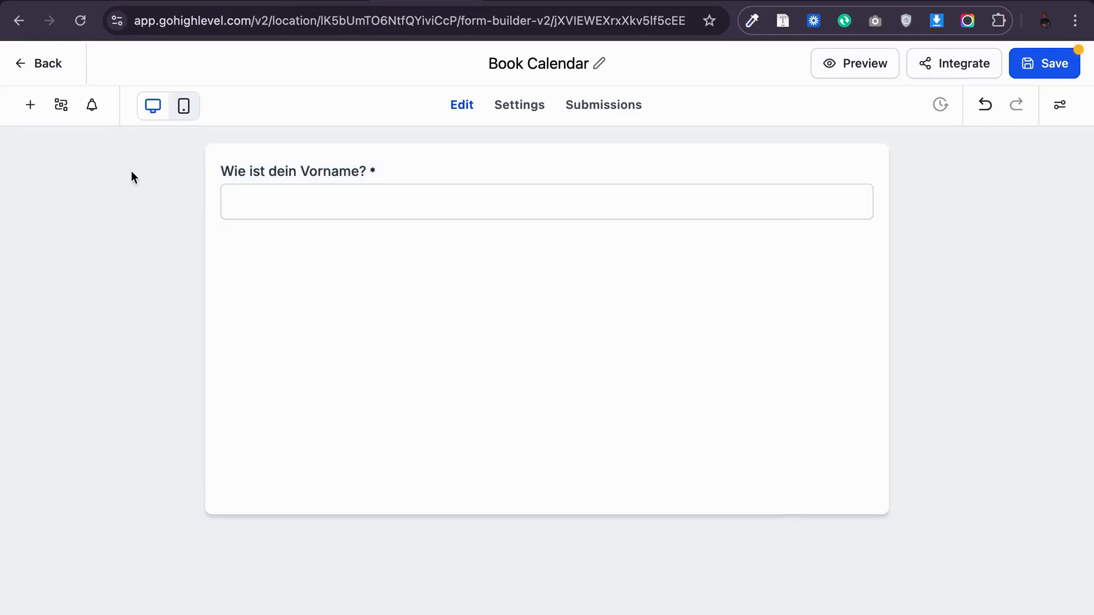
# Step: Add a Last Name field below the "Wie ist dein Vorname?" field
pyautogui.click(30, 107)
pyautogui.moveTo(241, 283); pyautogui.dragTo(396, 252)
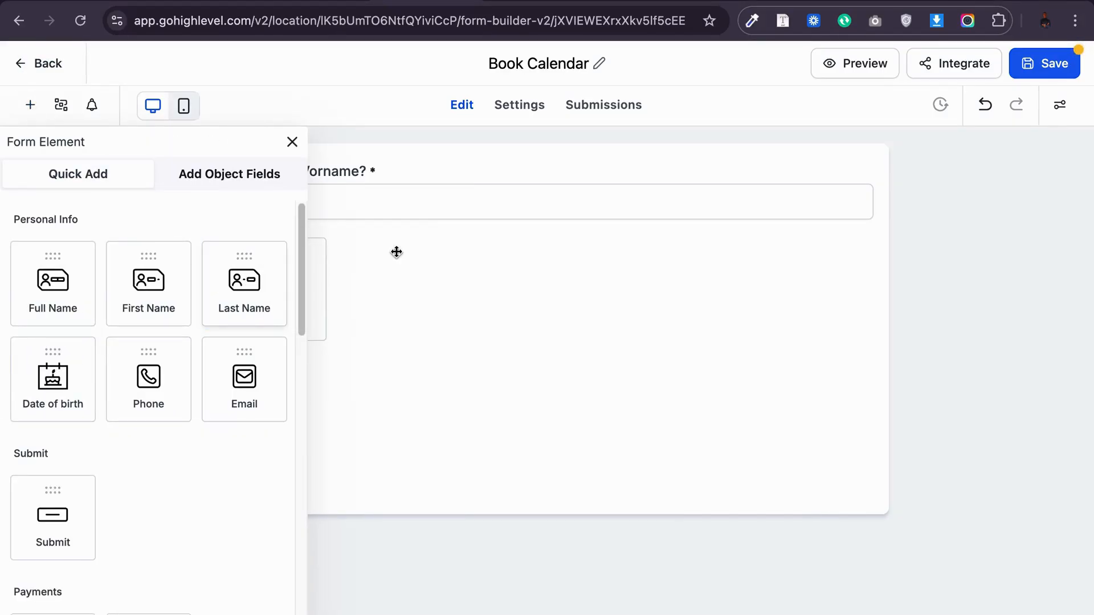
pyautogui.click(294, 143)
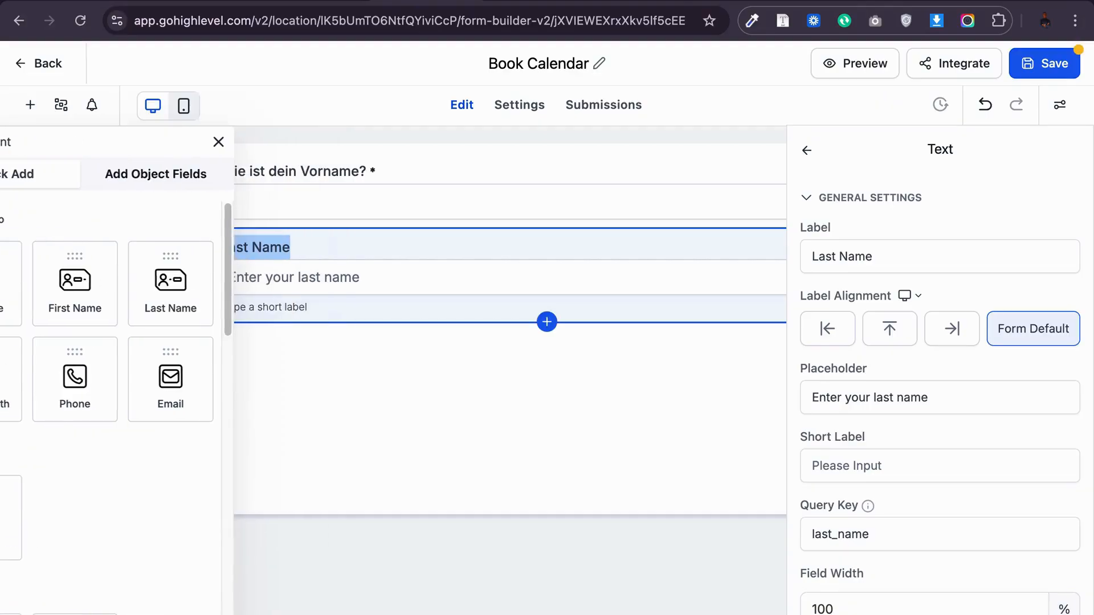
# Step: Label the Last Name field with the Google Doc's second question, "Dein Nachname?"
pyautogui.click(823, 2)
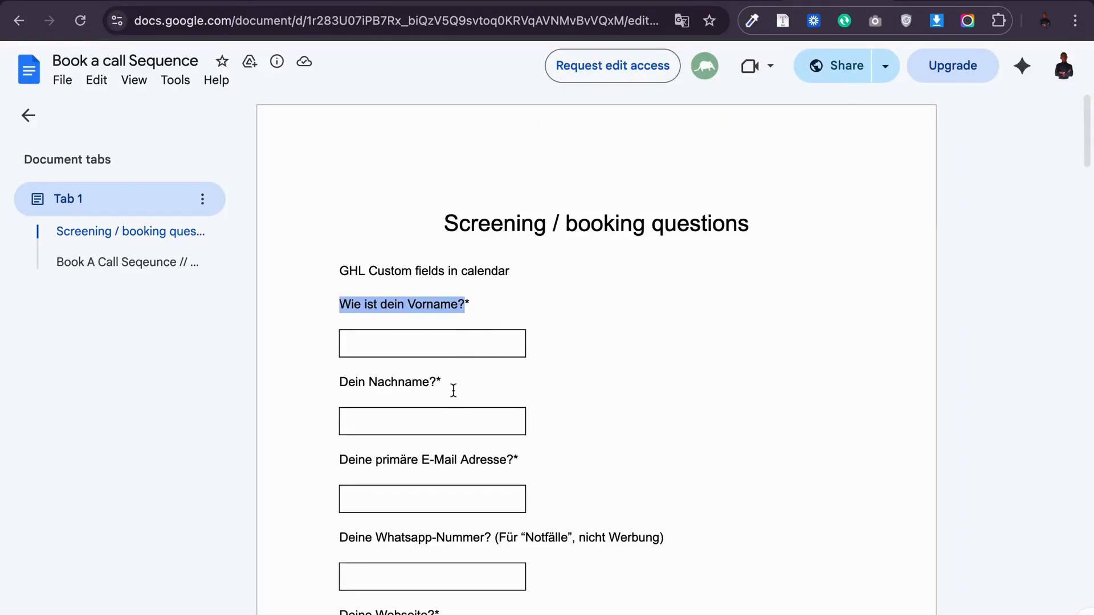
pyautogui.moveTo(436, 382); pyautogui.dragTo(332, 383)
pyautogui.press('super+c')
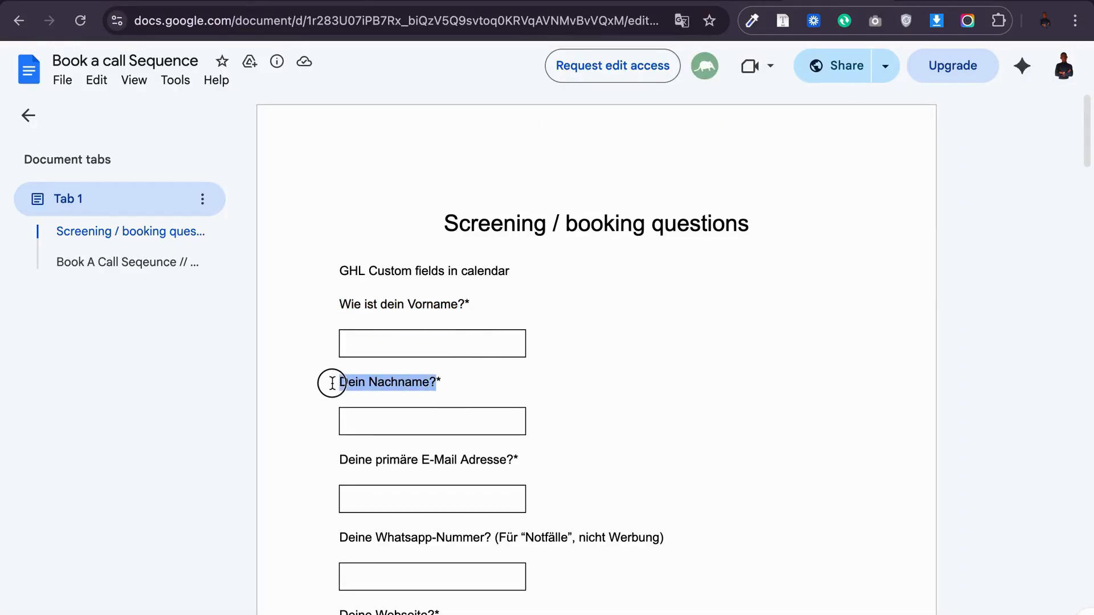
pyautogui.click(462, 1)
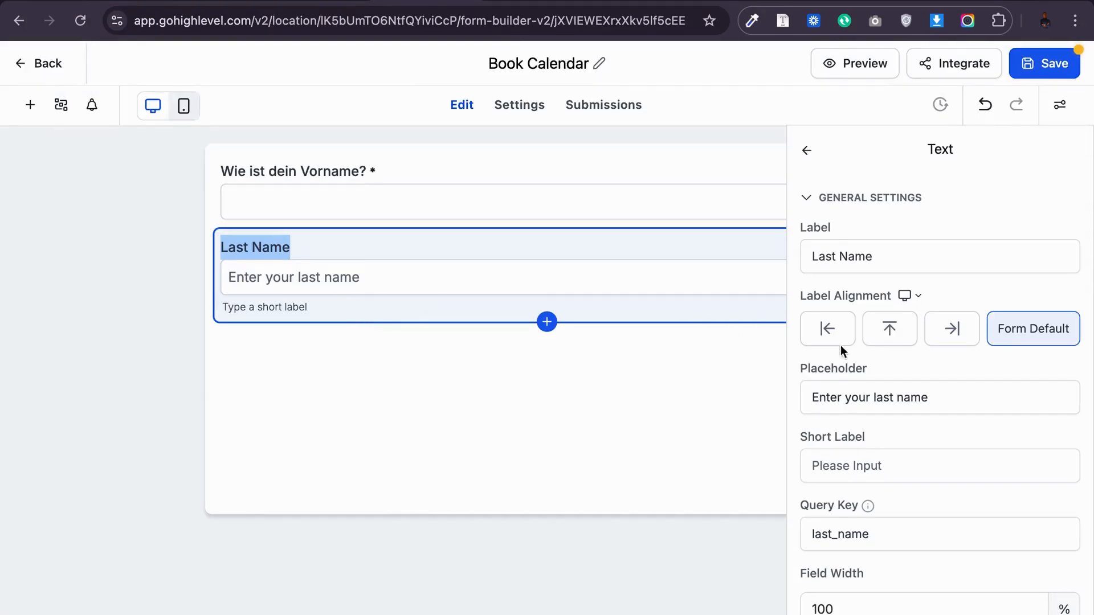
pyautogui.doubleClick(826, 257)
pyautogui.press('super+a')
pyautogui.press('super+v')
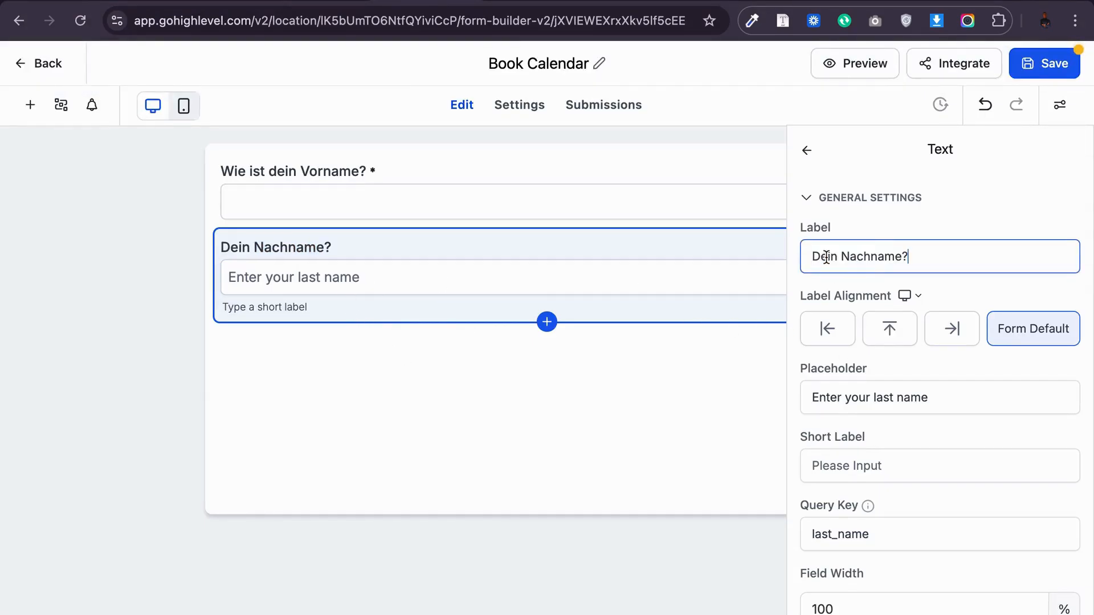
# Step: Clear the placeholder of the "Dein Nachname?" field and close its settings
pyautogui.doubleClick(875, 382)
pyautogui.press('super+a')
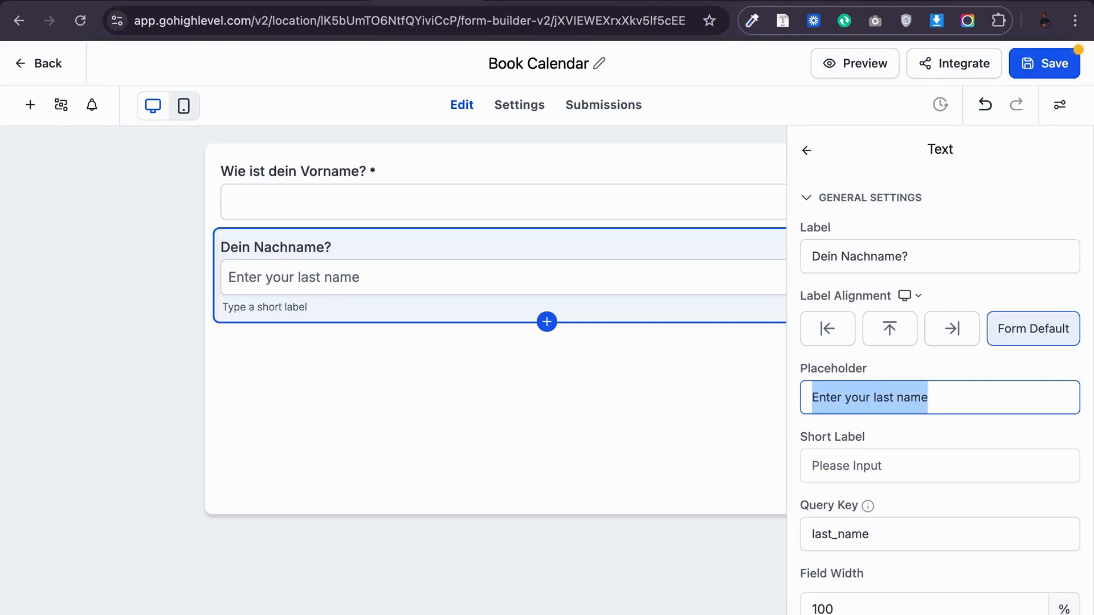
pyautogui.press('BackSpace')
pyautogui.click(497, 398)
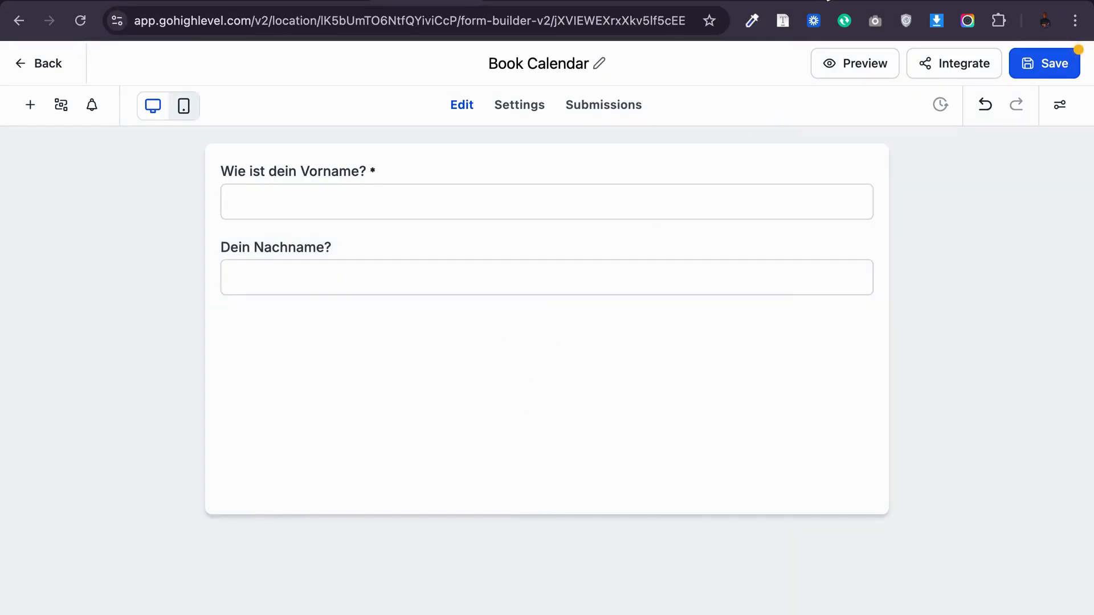
# Step: Copy the question "Deine primäre E-Mail Adresse?" from the Google Doc and return to the HighLevel form builder
pyautogui.click(820, 2)
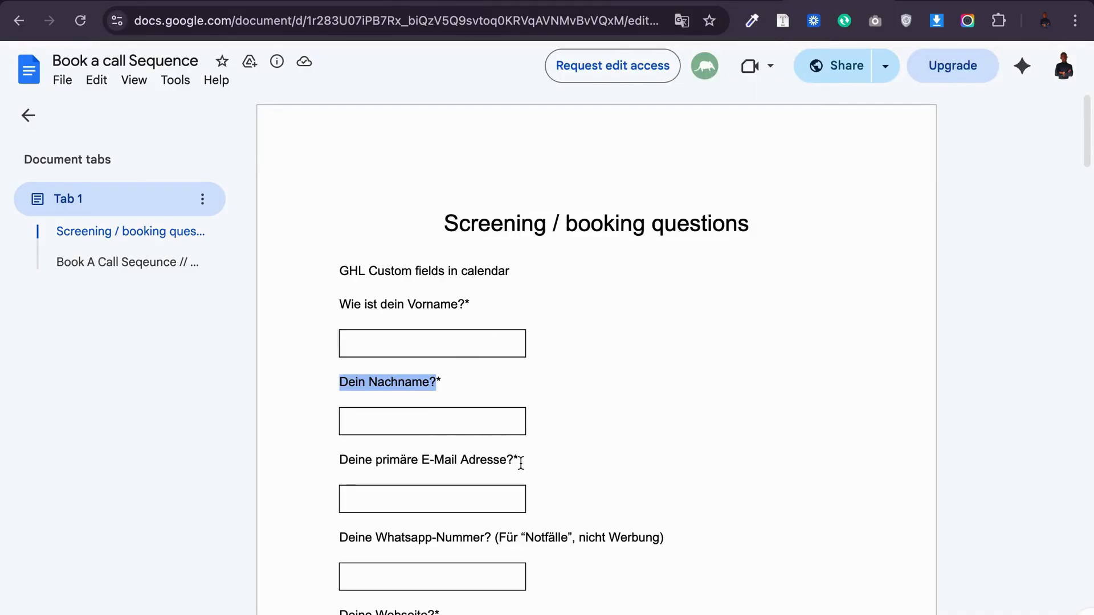
pyautogui.moveTo(512, 459); pyautogui.dragTo(344, 458)
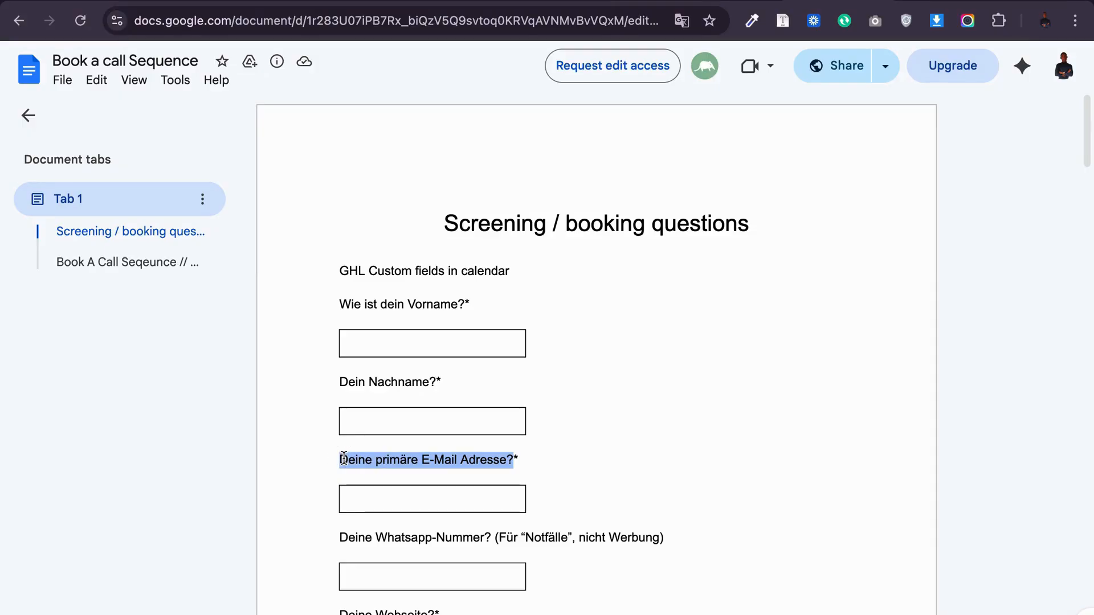
pyautogui.click(393, 2)
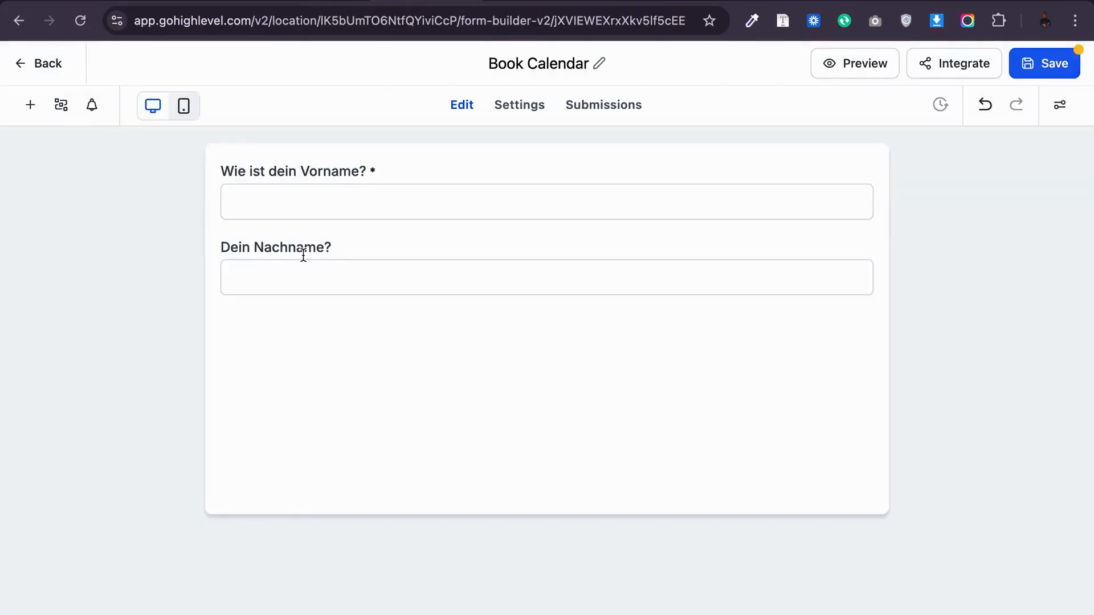
# Step: Add an Email field to the form and place it below the "Dein Nachname?" field
pyautogui.click(30, 112)
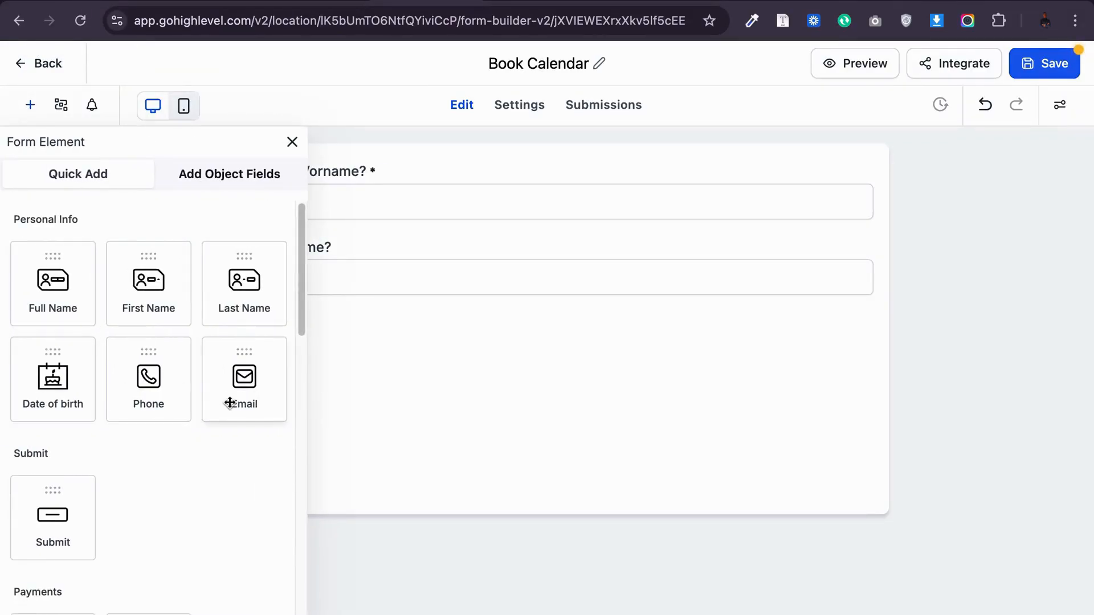
pyautogui.moveTo(228, 389); pyautogui.dragTo(384, 337)
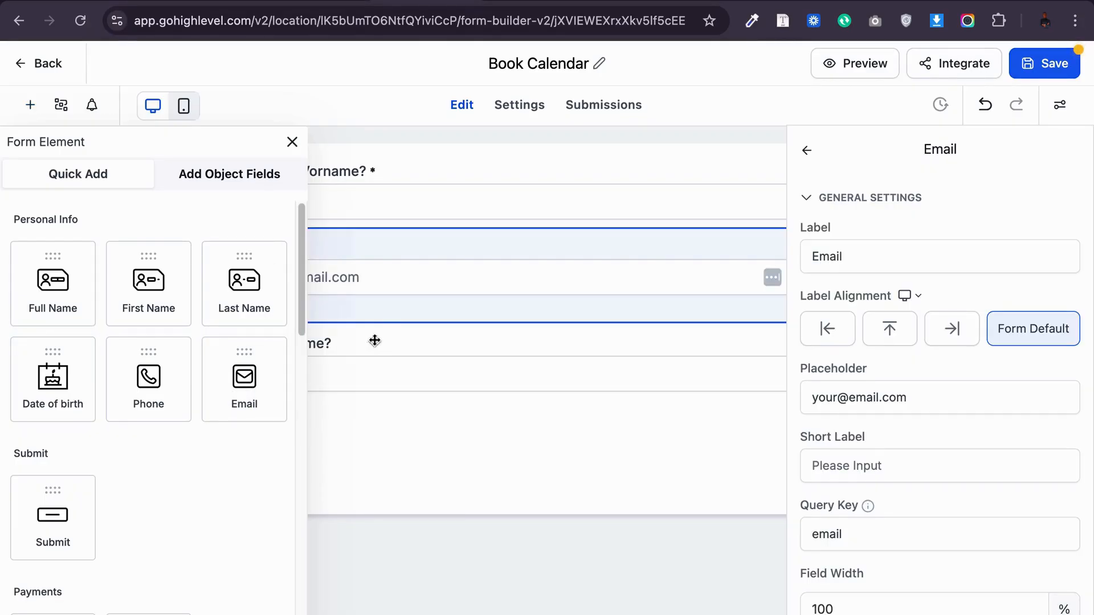
pyautogui.click(293, 141)
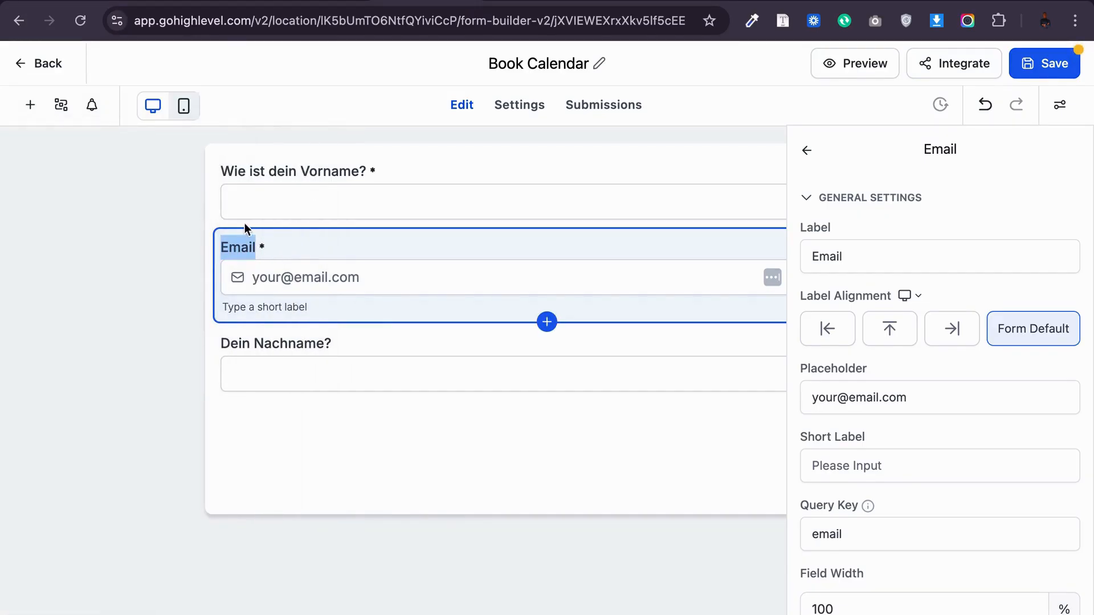
pyautogui.click(276, 360)
pyautogui.moveTo(274, 361); pyautogui.dragTo(439, 356)
pyautogui.click(439, 357)
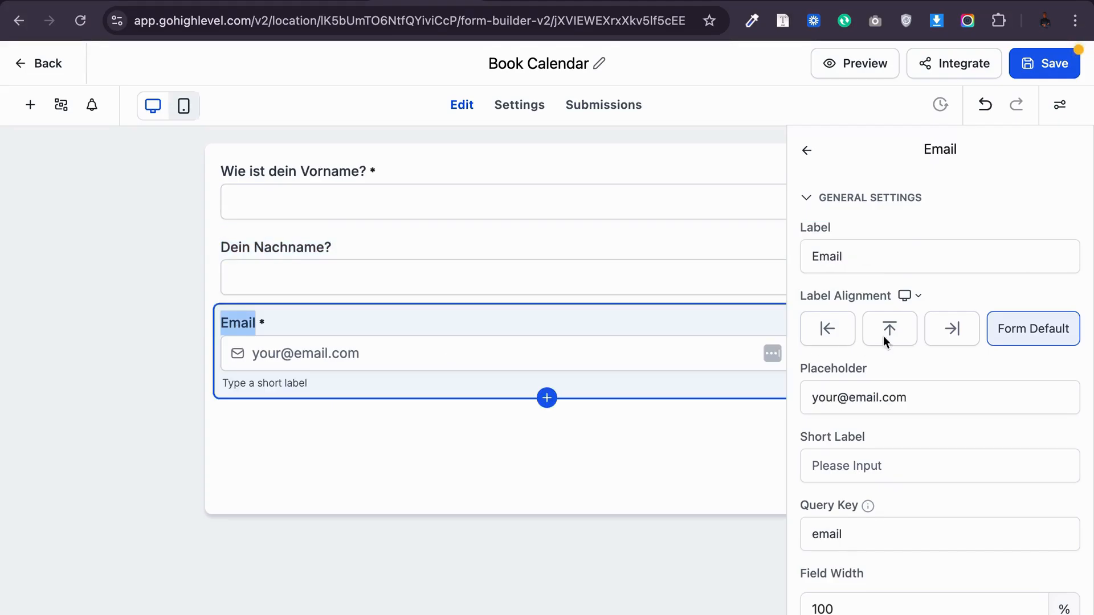
# Step: Set the Email field's label to "Deine primäre E-Mail Adresse?"
pyautogui.click(842, 259)
pyautogui.doubleClick(842, 259)
pyautogui.write('Deine primäre E-Mail Adresse?')
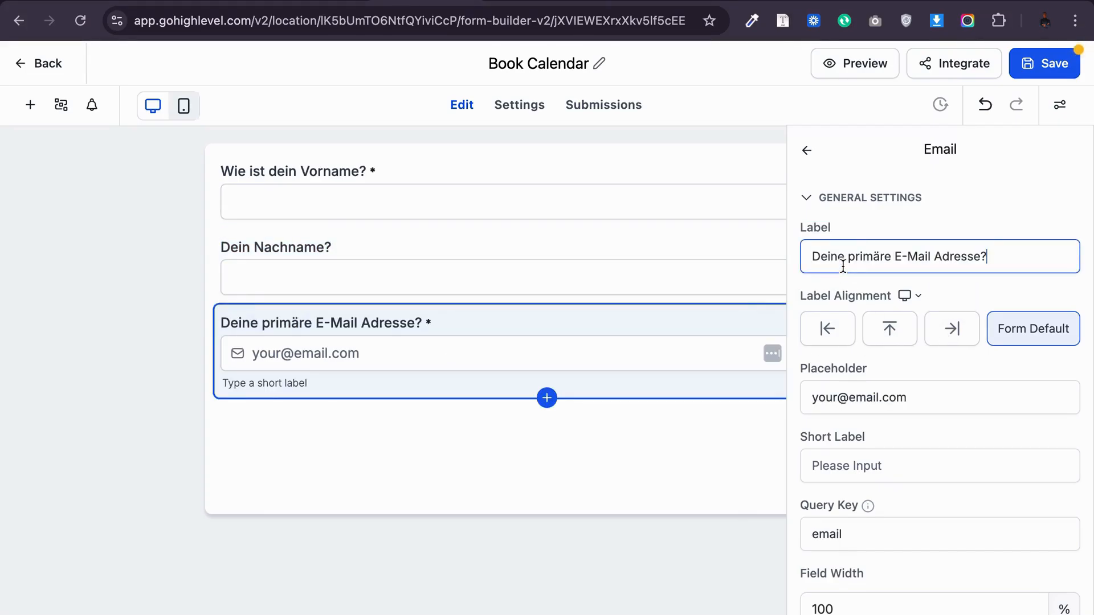
pyautogui.click(887, 403)
pyautogui.doubleClick(887, 404)
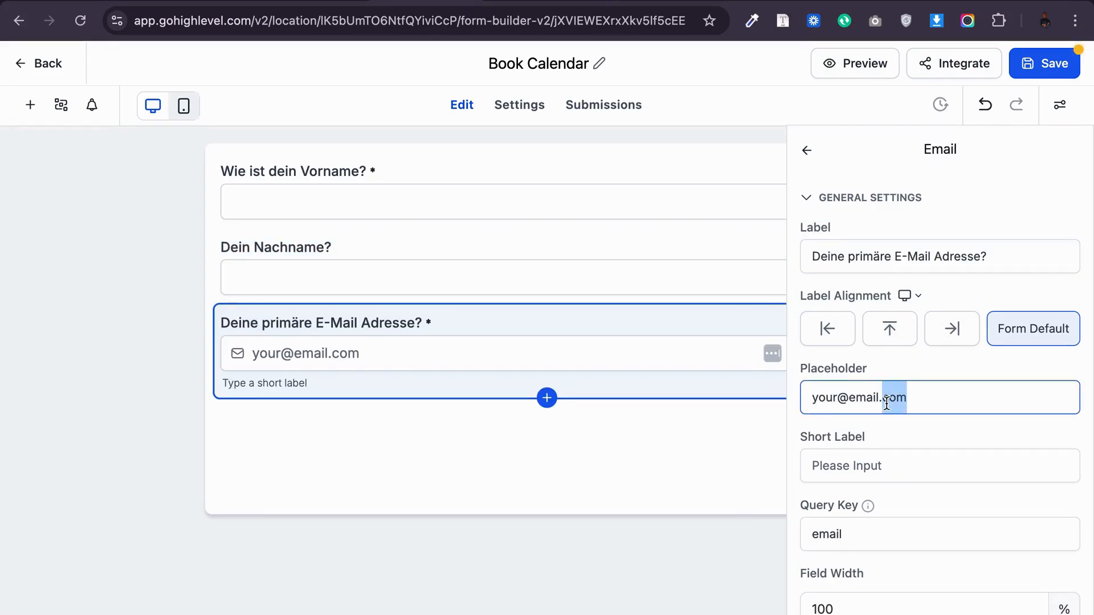
pyautogui.tripleClick(886, 403)
pyautogui.click(887, 404)
pyautogui.scroll(-4, 886, 403)
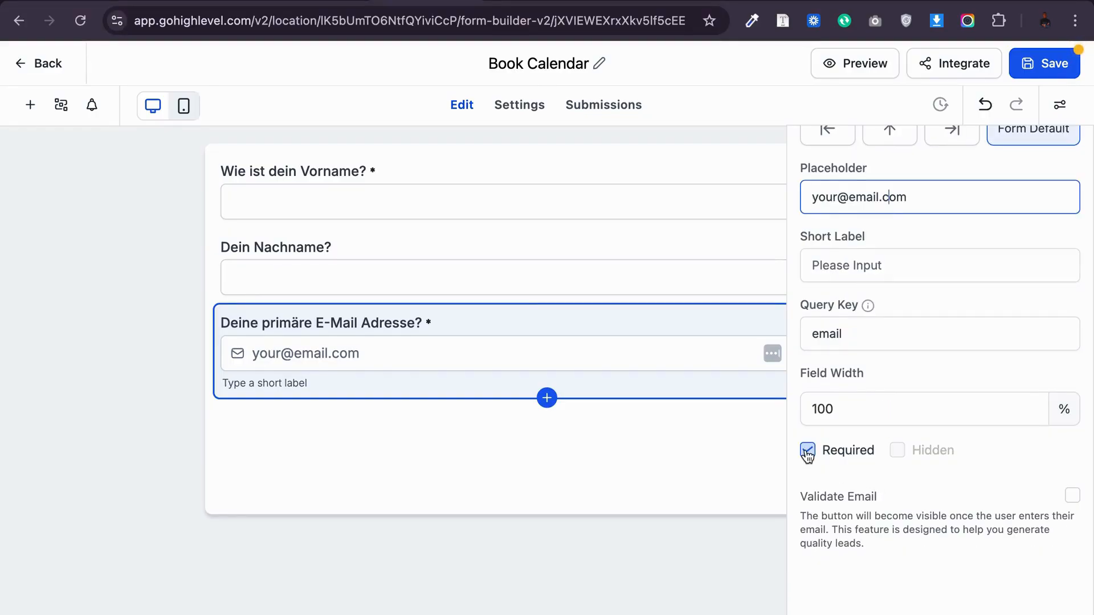
pyautogui.click(454, 455)
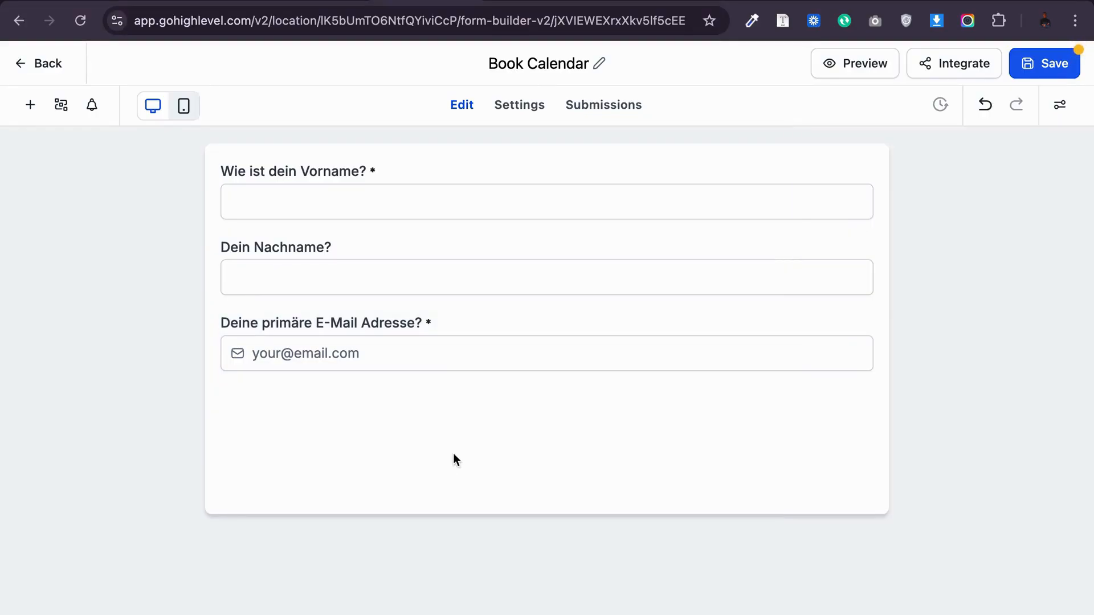
# Step: Make the "Dein Nachname?" field required
pyautogui.click(355, 250)
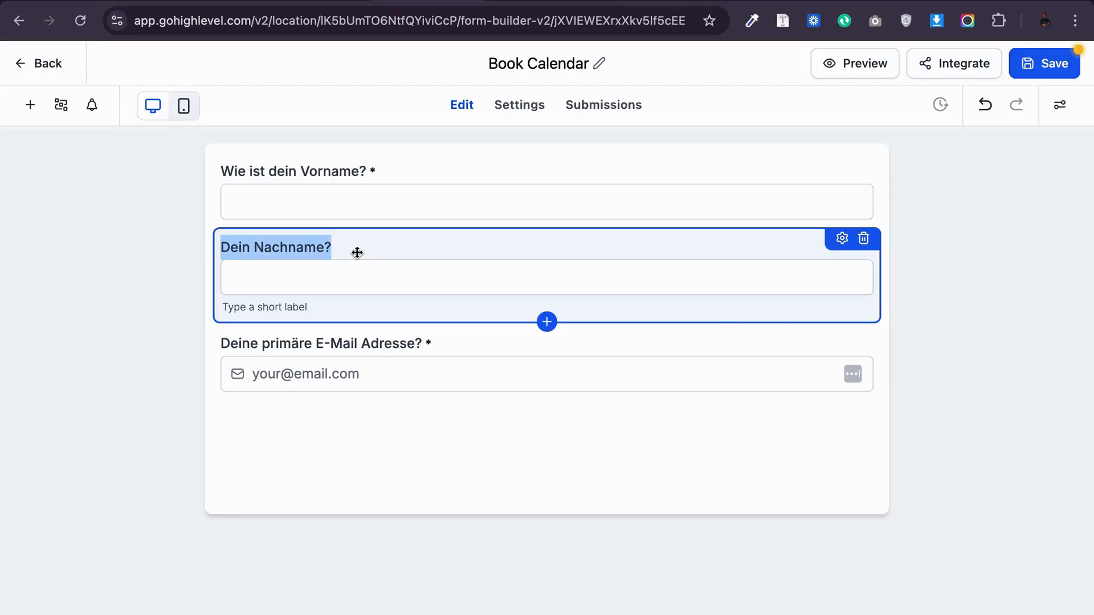
pyautogui.click(844, 238)
pyautogui.scroll(-2, 967, 402)
pyautogui.click(807, 540)
# Step: Copy the question "Deine Whatsapp-Nummer? (Für “Notfälle”, nicht Werbung)" from the Google Doc and return to the HighLevel form builder
pyautogui.hotkey('ctrl', 'Tab')
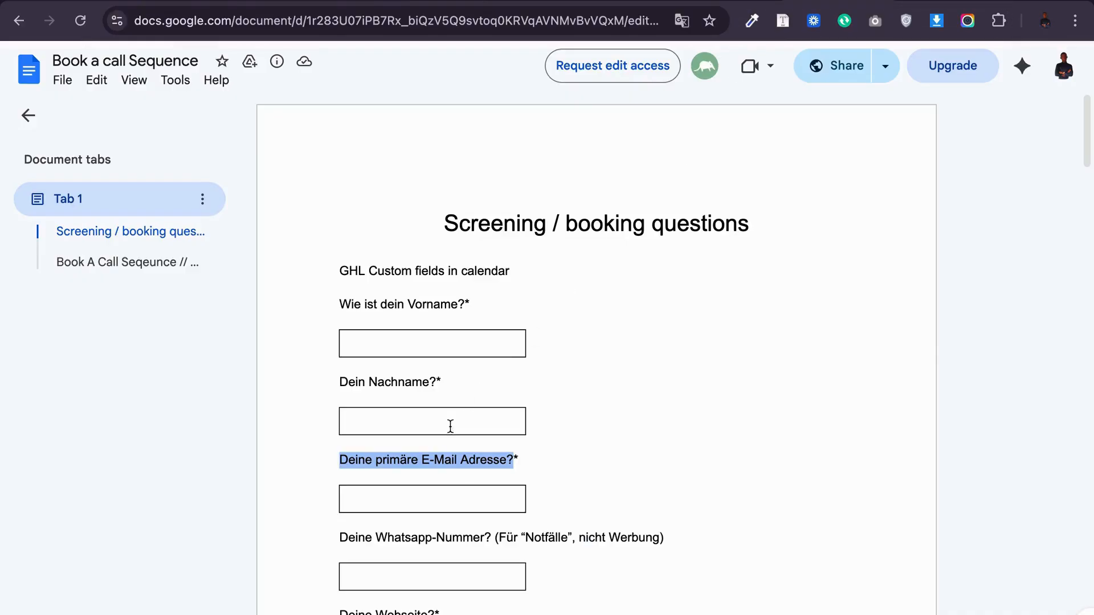
pyautogui.moveTo(669, 538); pyautogui.dragTo(343, 534)
pyautogui.hotkey('ctrl', 'c')
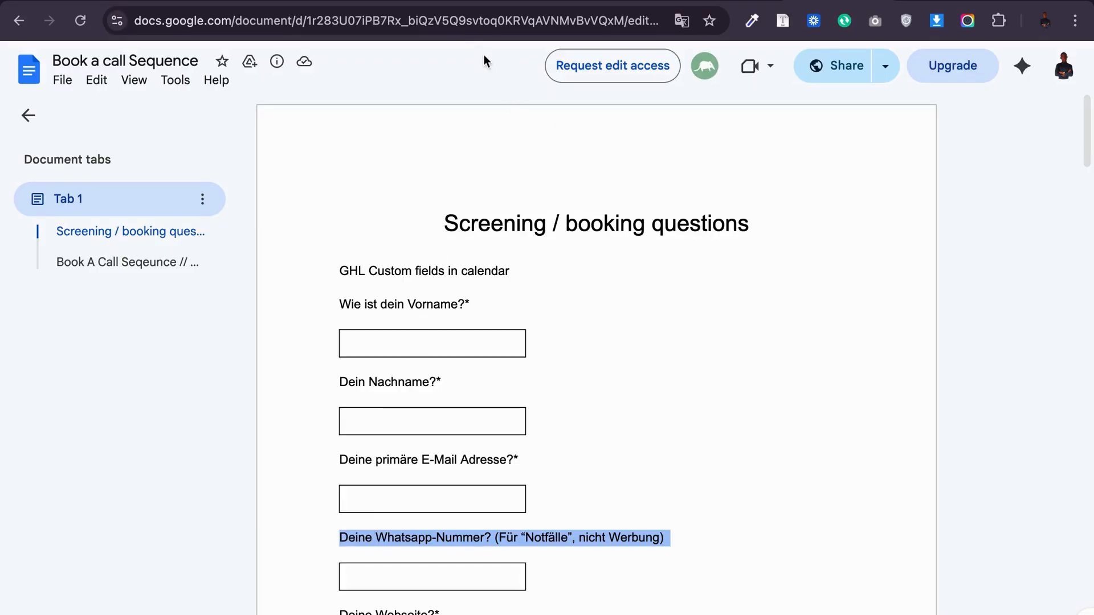
pyautogui.hotkey('ctrl', 'shift', 'Tab')
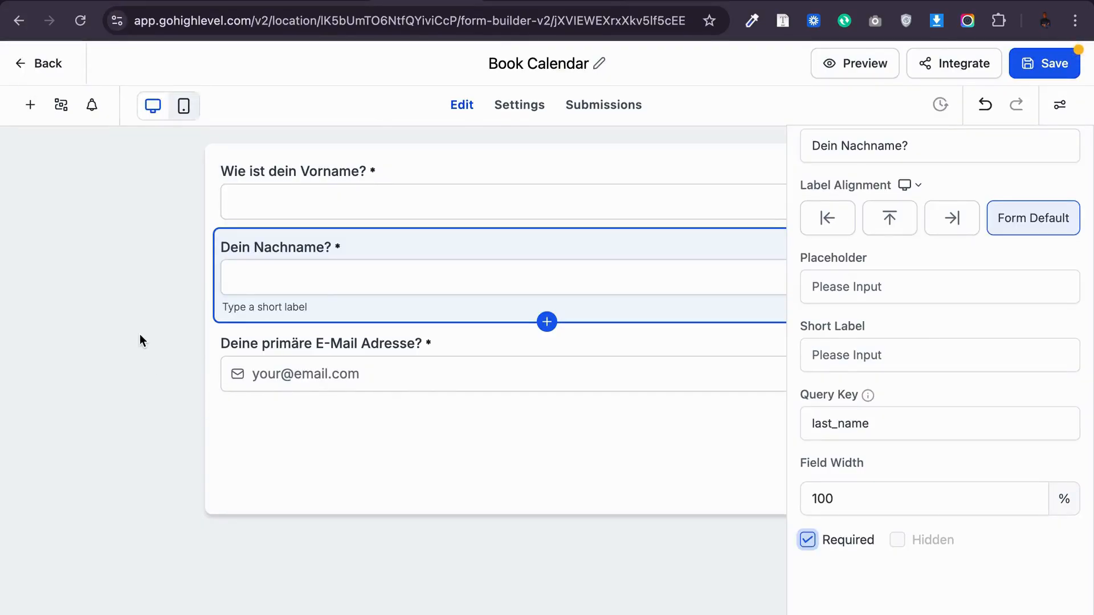
# Step: Add a Phone field below the "Deine primäre E-Mail Adresse?" field
pyautogui.click(30, 106)
pyautogui.moveTo(134, 401); pyautogui.dragTo(379, 437)
pyautogui.click(291, 145)
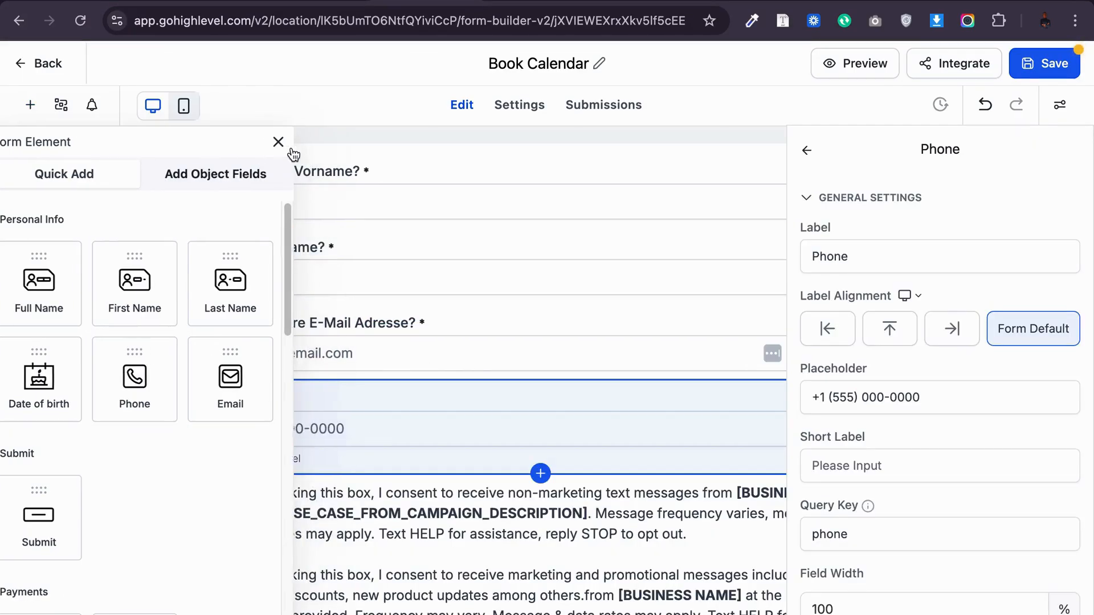
# Step: Delete the text-message consent checkboxes (T & C) below the Phone field
pyautogui.click(447, 522)
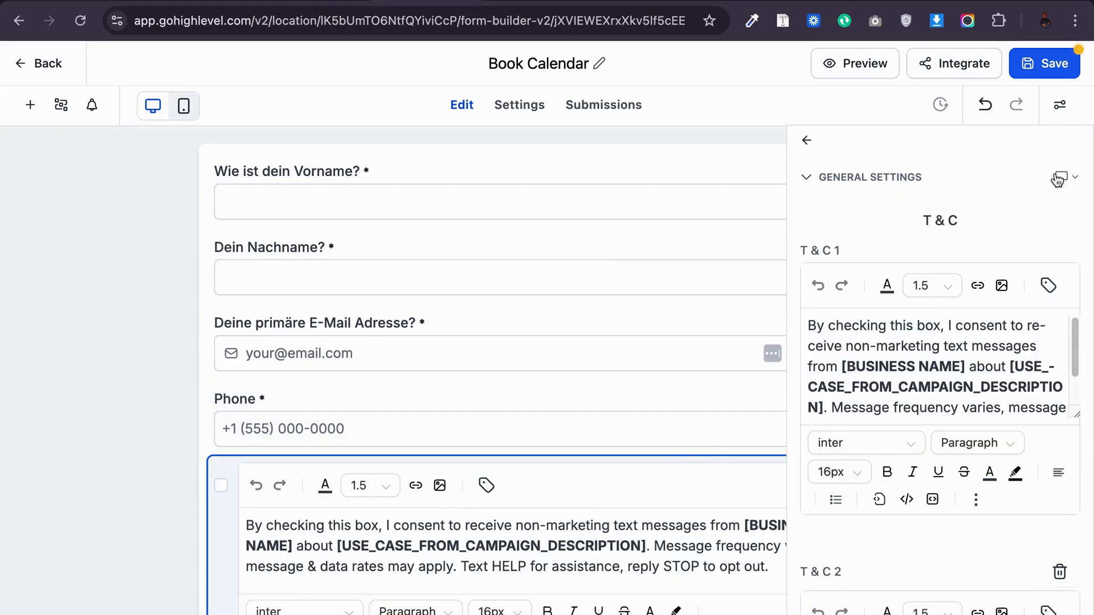
pyautogui.click(808, 146)
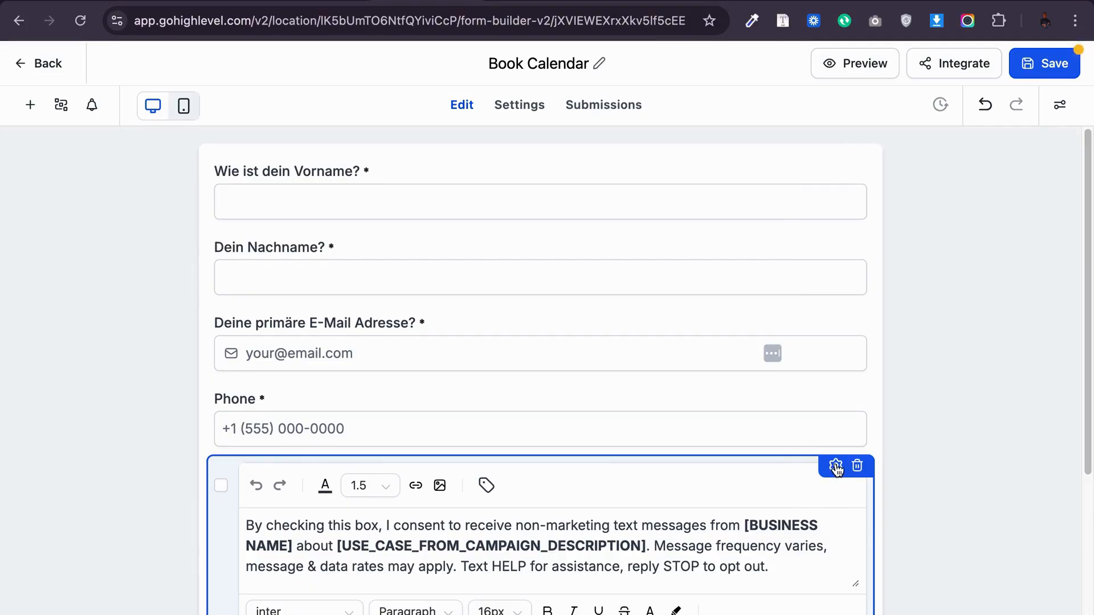
pyautogui.click(835, 466)
pyautogui.tripleClick(711, 493)
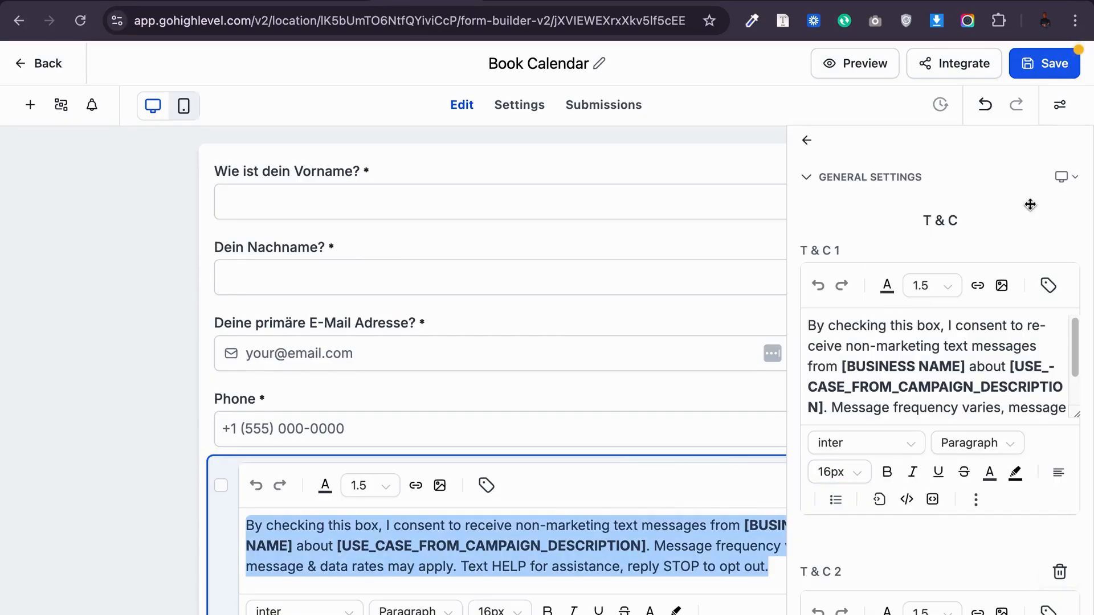
pyautogui.click(806, 140)
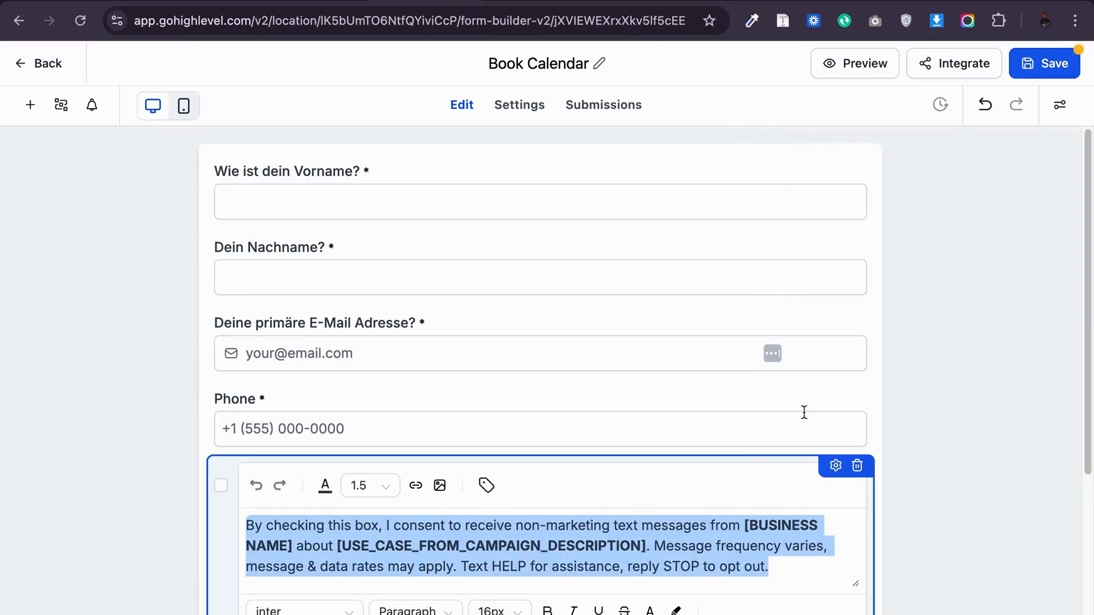
pyautogui.click(858, 466)
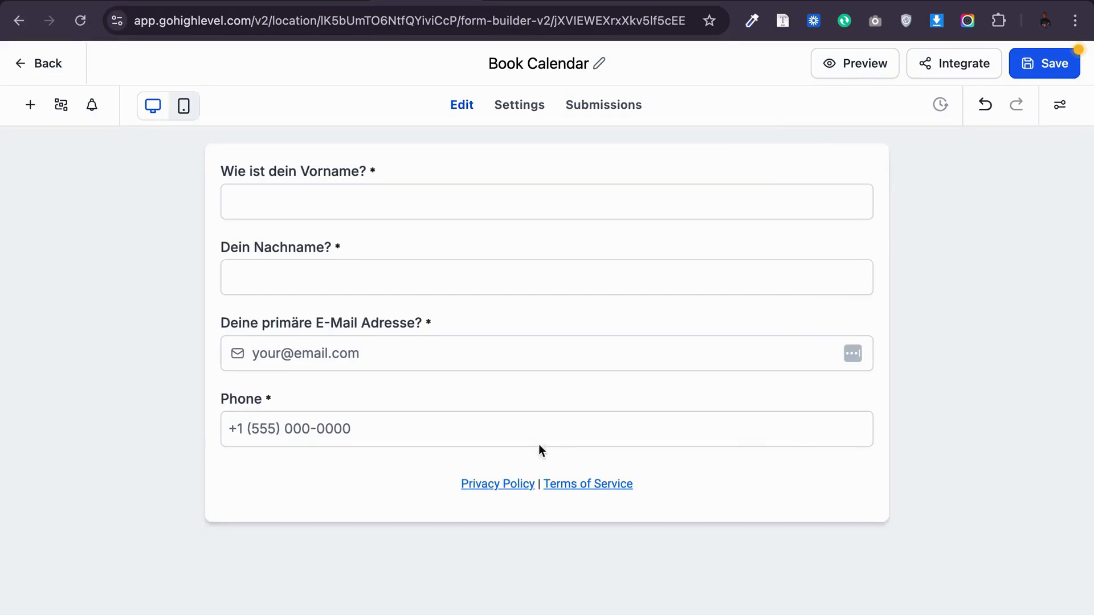
# Step: Set the Phone field's label to the copied question, "Deine Whatsapp-Nummer? (Für “Notfälle”, nicht Werbung)"
pyautogui.click(455, 422)
pyautogui.click(842, 390)
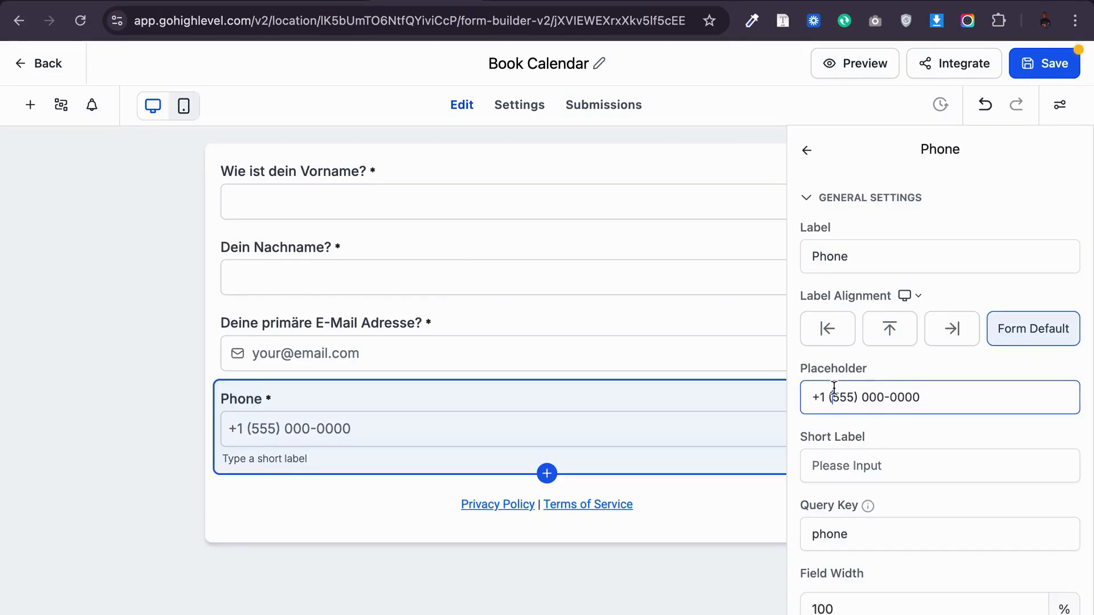
pyautogui.doubleClick(853, 262)
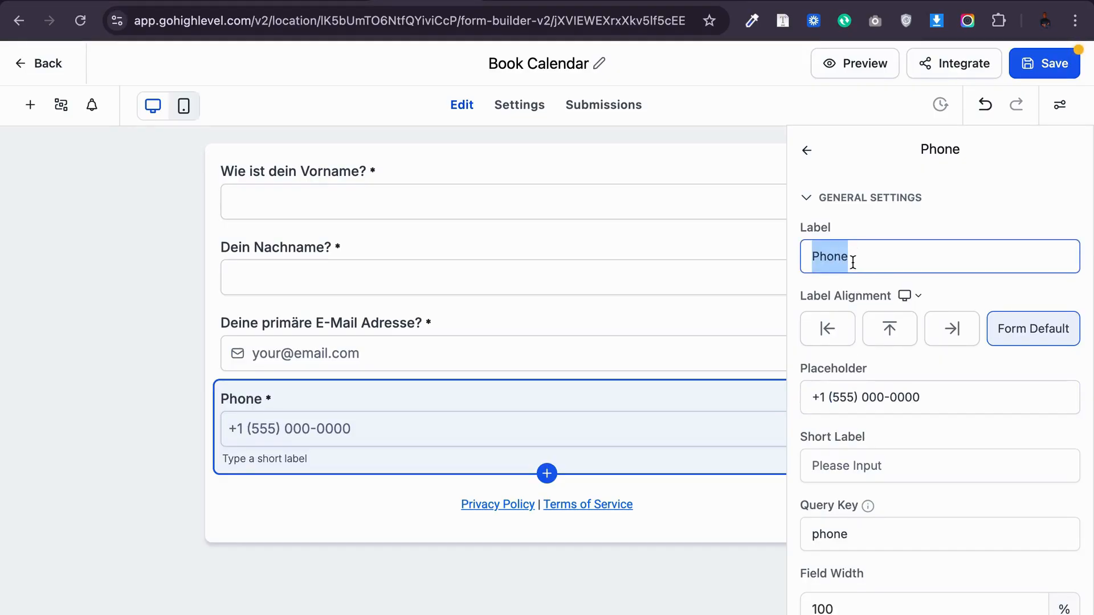
pyautogui.hotkey('ctrl', 'v')
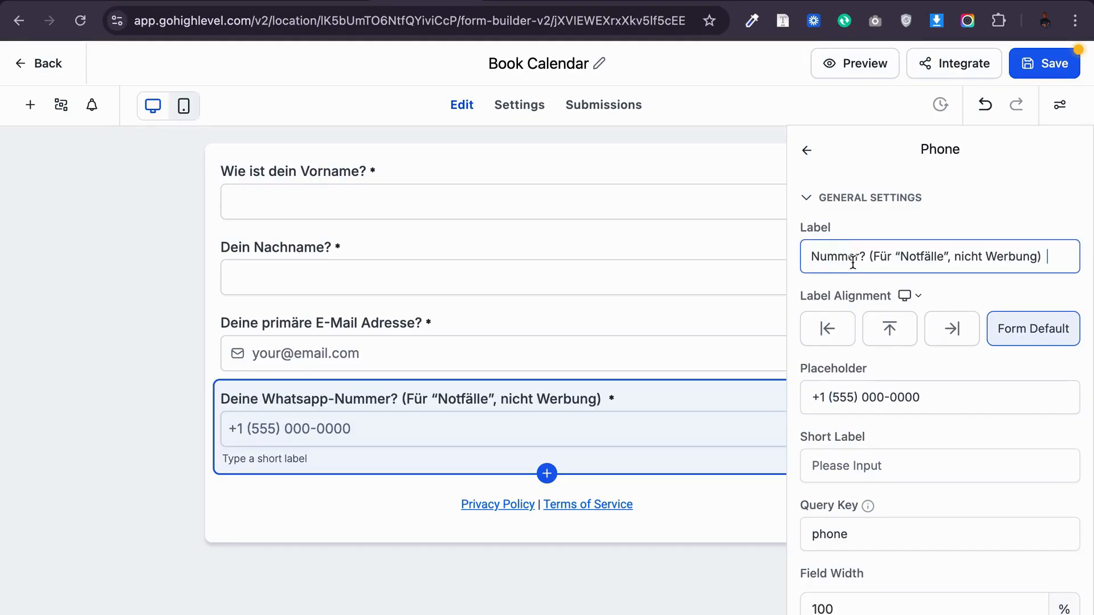
pyautogui.click(488, 532)
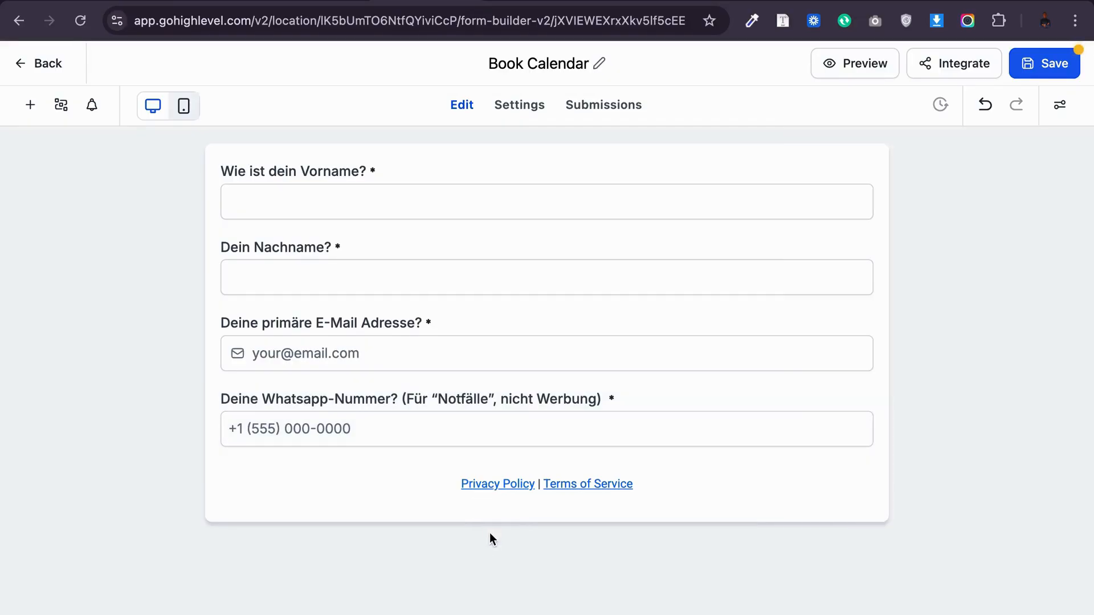
# Step: Copy the question "Deine Webseite?" from the Google Doc and return to the HighLevel form builder
pyautogui.click(821, 1)
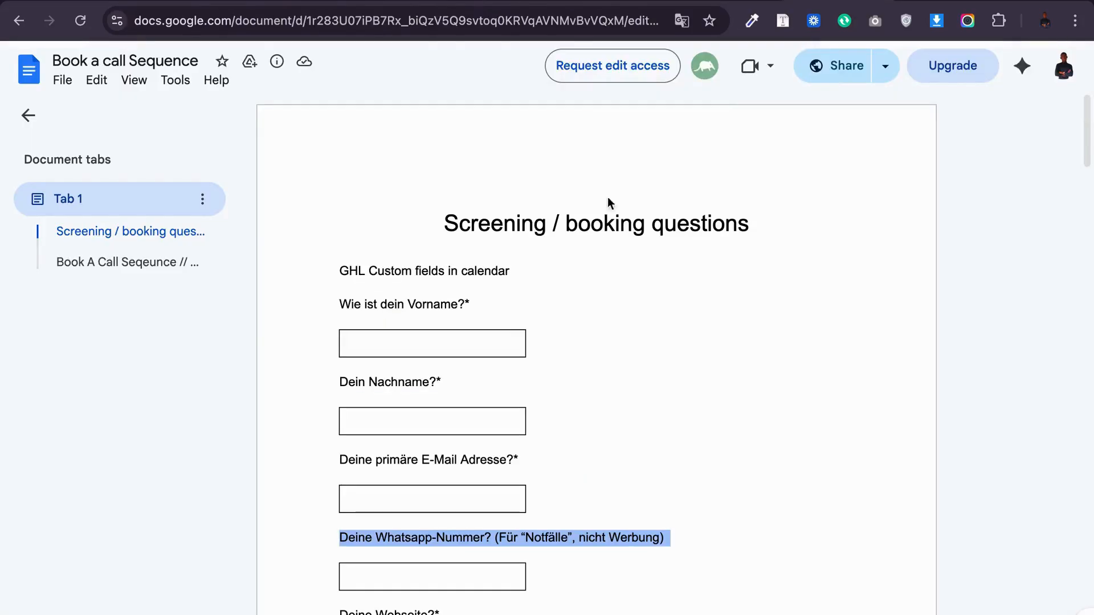
pyautogui.scroll(-3, 453, 451)
pyautogui.moveTo(437, 478); pyautogui.dragTo(341, 475)
pyautogui.press('super+c')
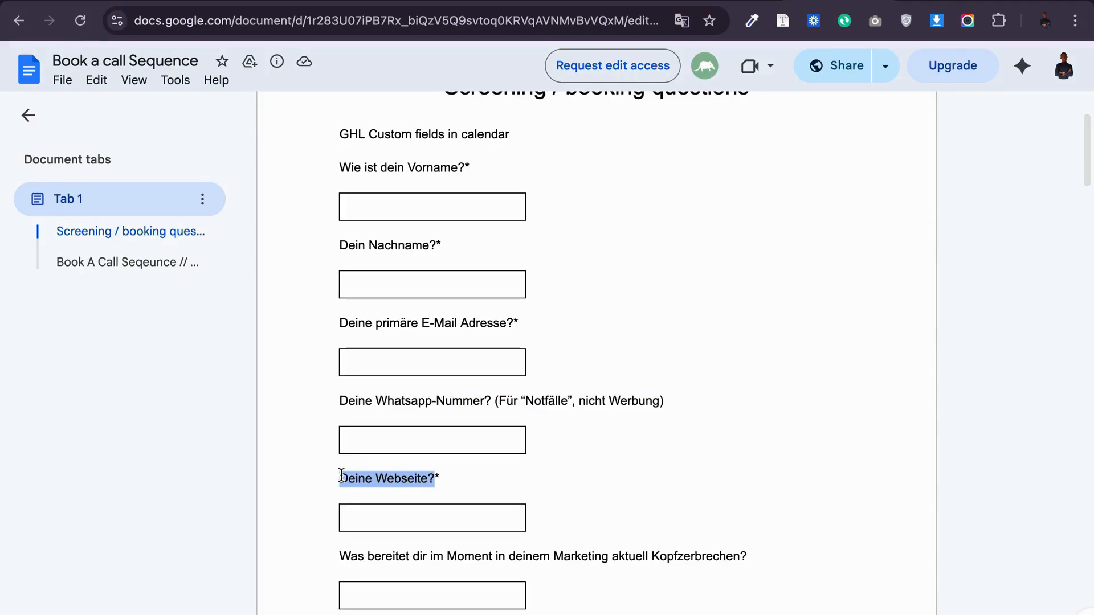
pyautogui.click(393, 1)
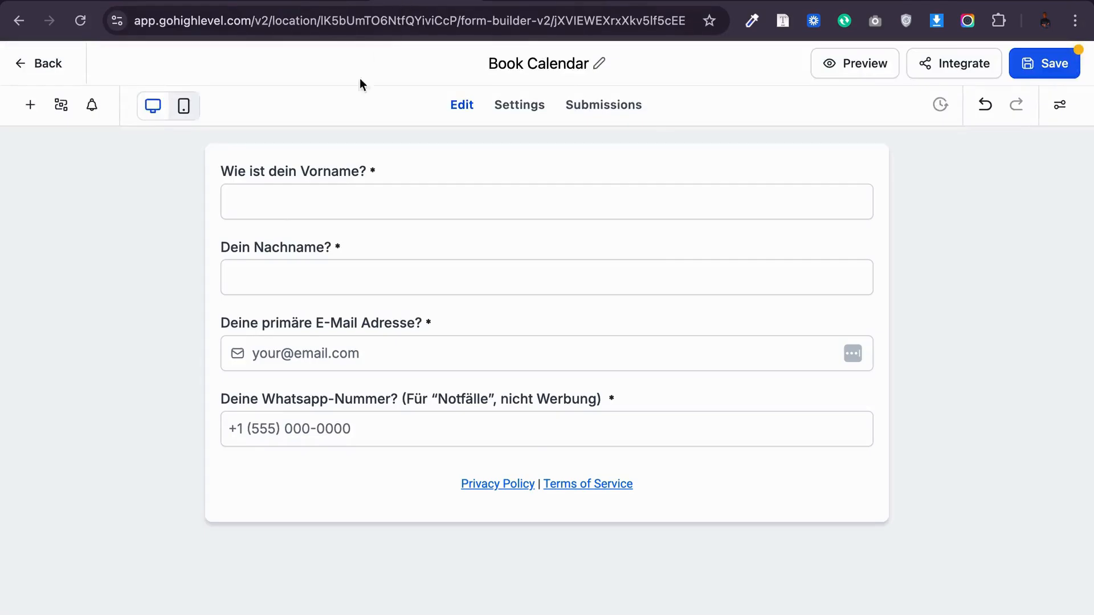
# Step: Create a Single Line custom field for the Contact object named "Deine Webseite?" in the Additional Info group
pyautogui.click(32, 106)
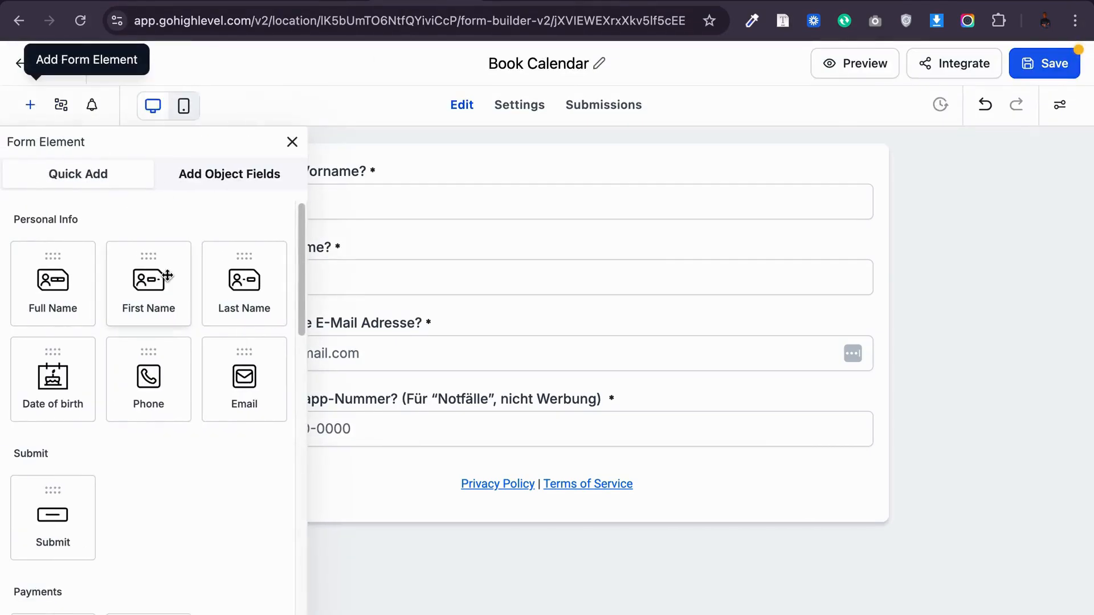
pyautogui.click(228, 177)
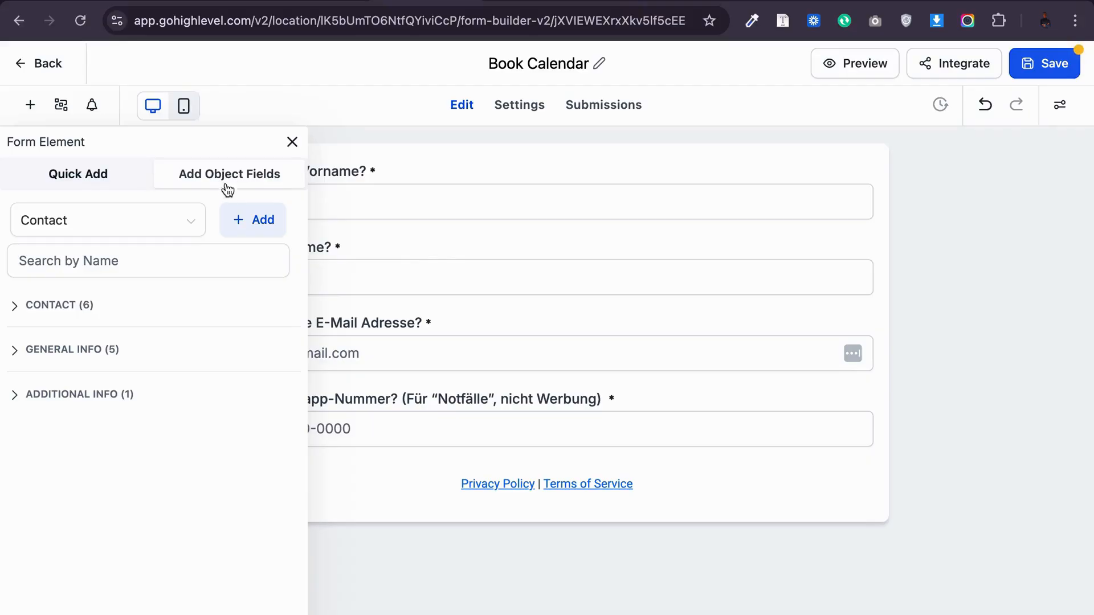
pyautogui.click(243, 229)
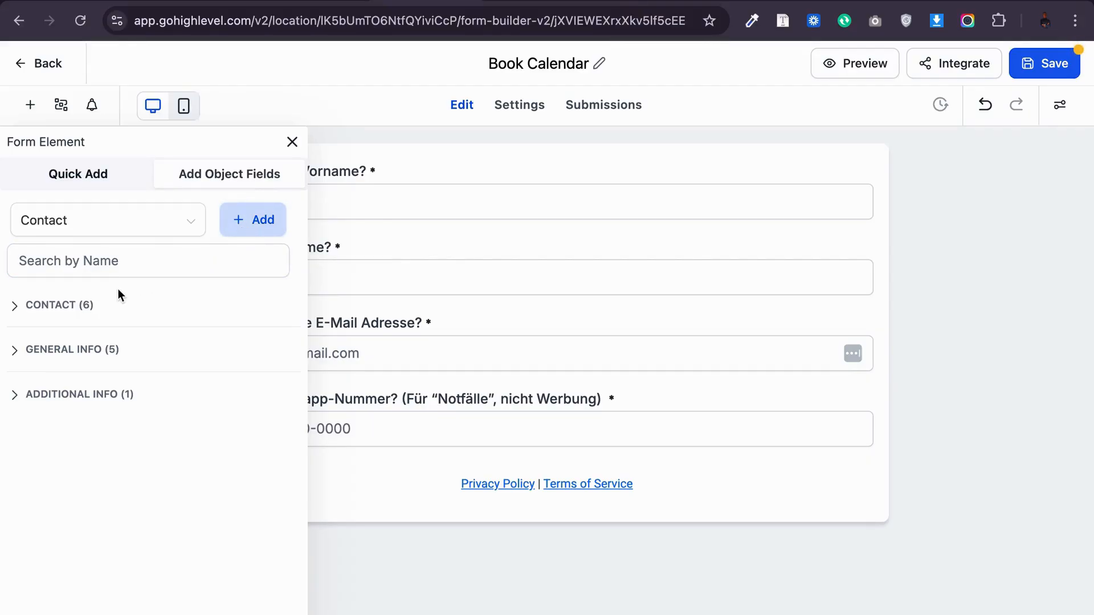
pyautogui.click(257, 222)
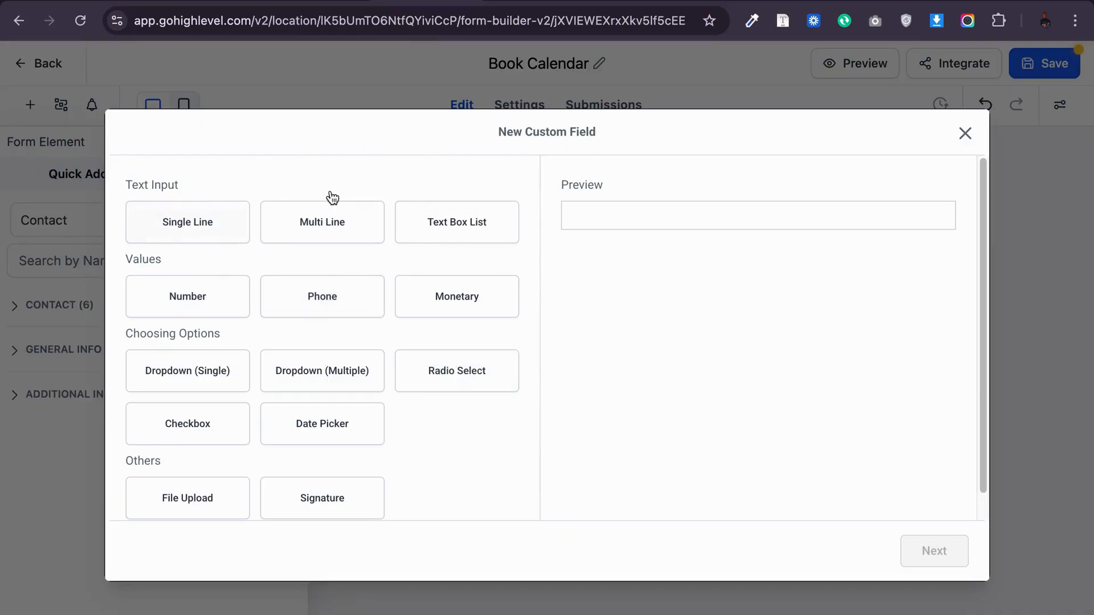
pyautogui.click(187, 222)
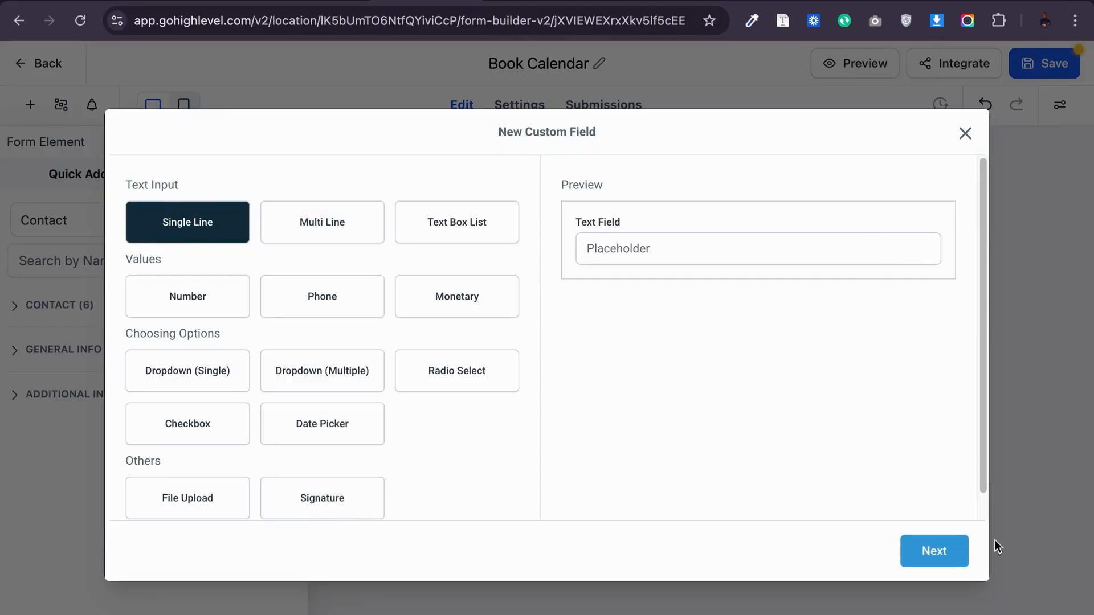
pyautogui.click(946, 558)
pyautogui.click(297, 307)
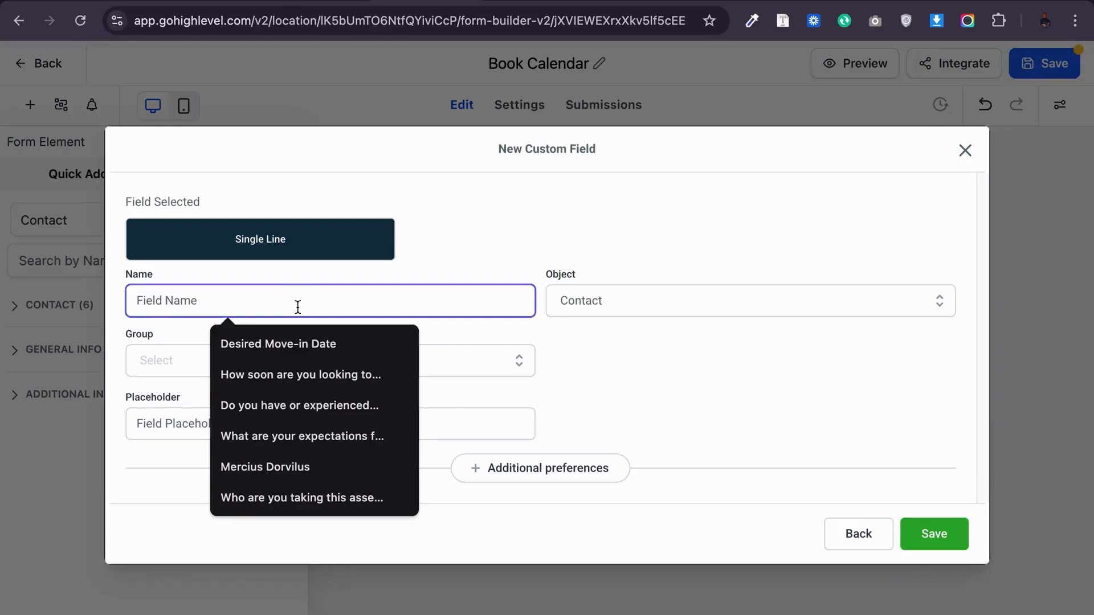
pyautogui.press('super+v')
pyautogui.click(285, 363)
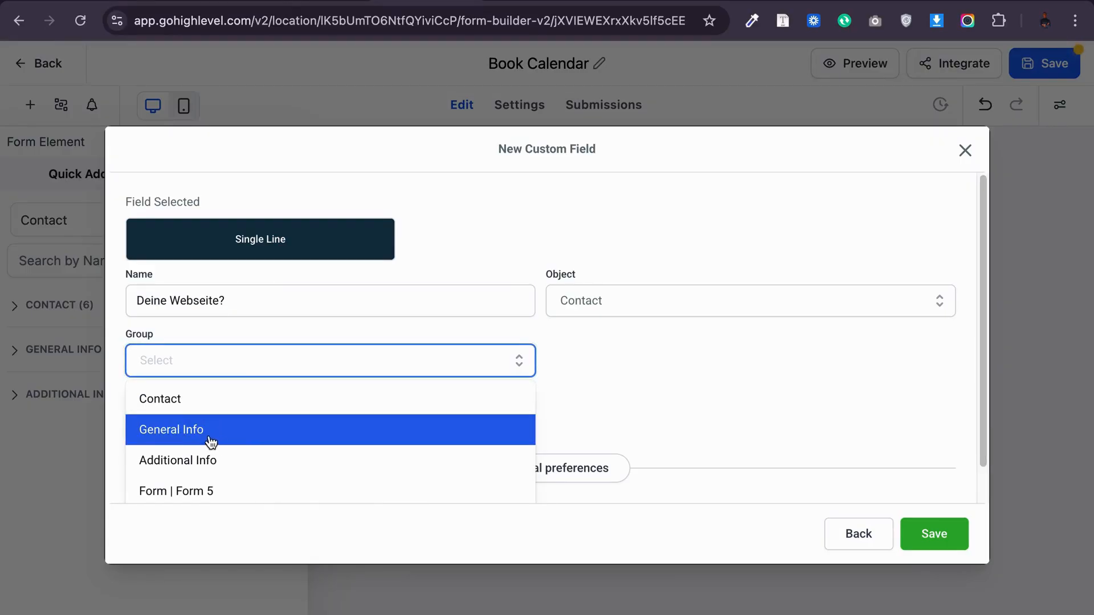
pyautogui.click(216, 460)
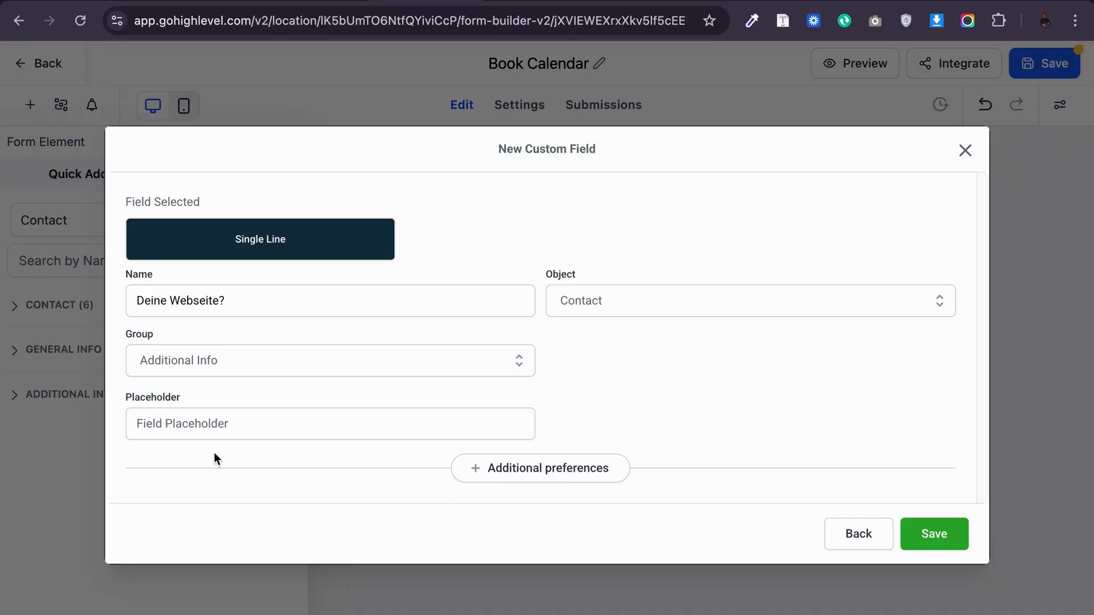
pyautogui.click(940, 529)
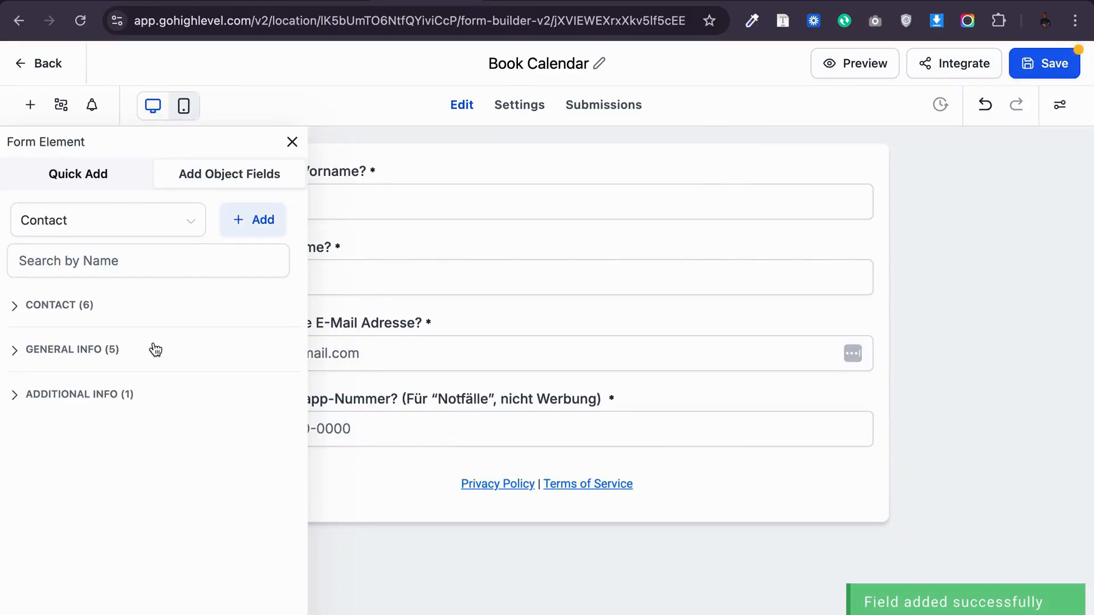
# Step: Place the "Deine Webseite?" field from Additional Info on the form below the Whatsapp number field
pyautogui.click(67, 399)
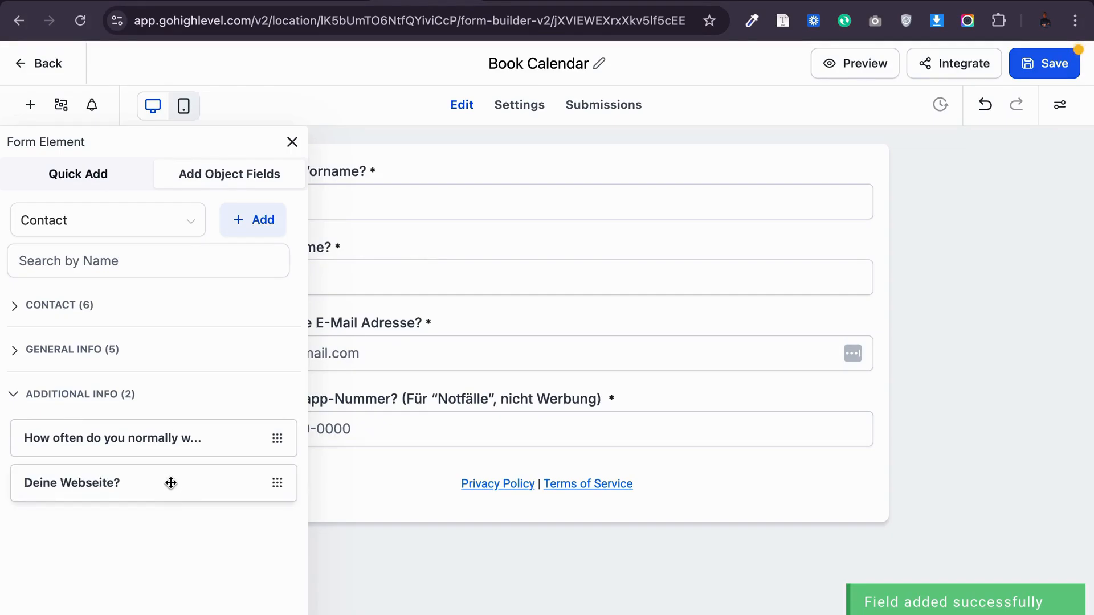
pyautogui.moveTo(140, 480); pyautogui.dragTo(496, 456)
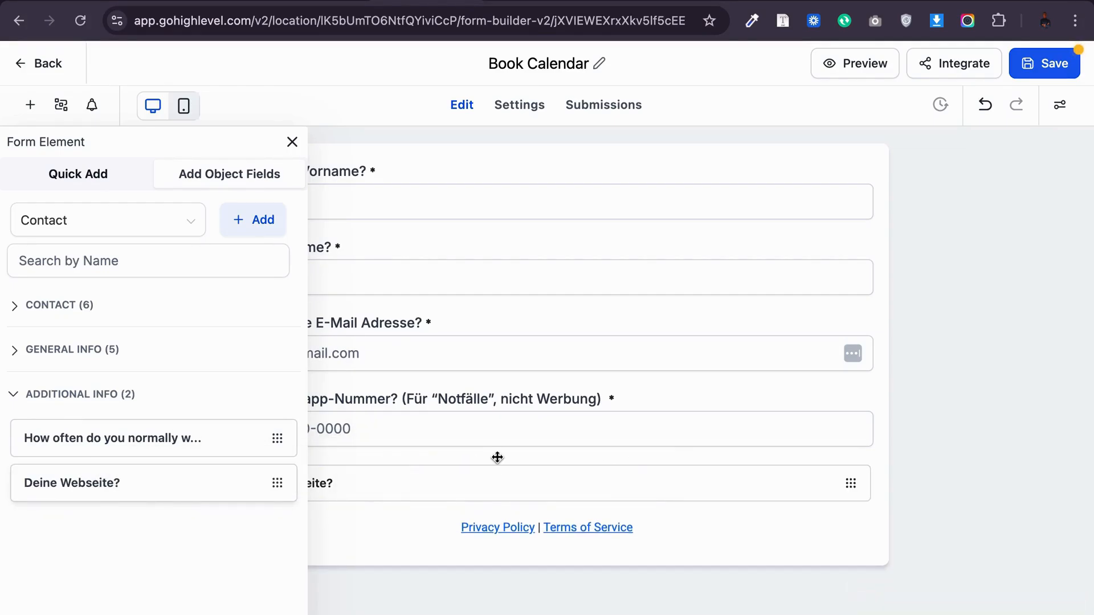
pyautogui.click(292, 141)
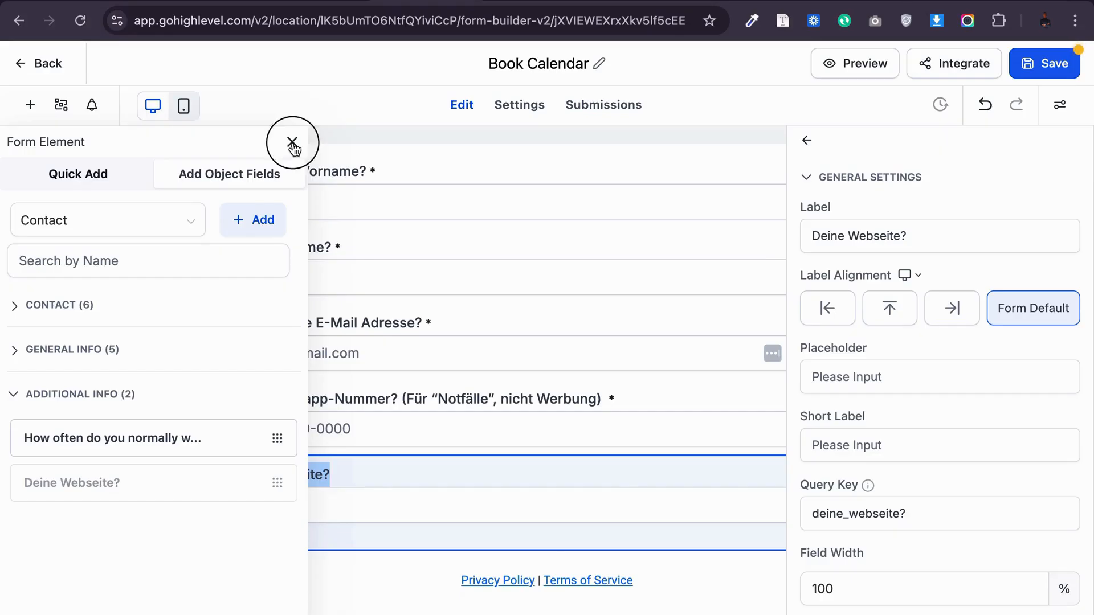
# Step: Delete the "Privacy Policy | Terms of Service" text block at the end of the form
pyautogui.click(660, 581)
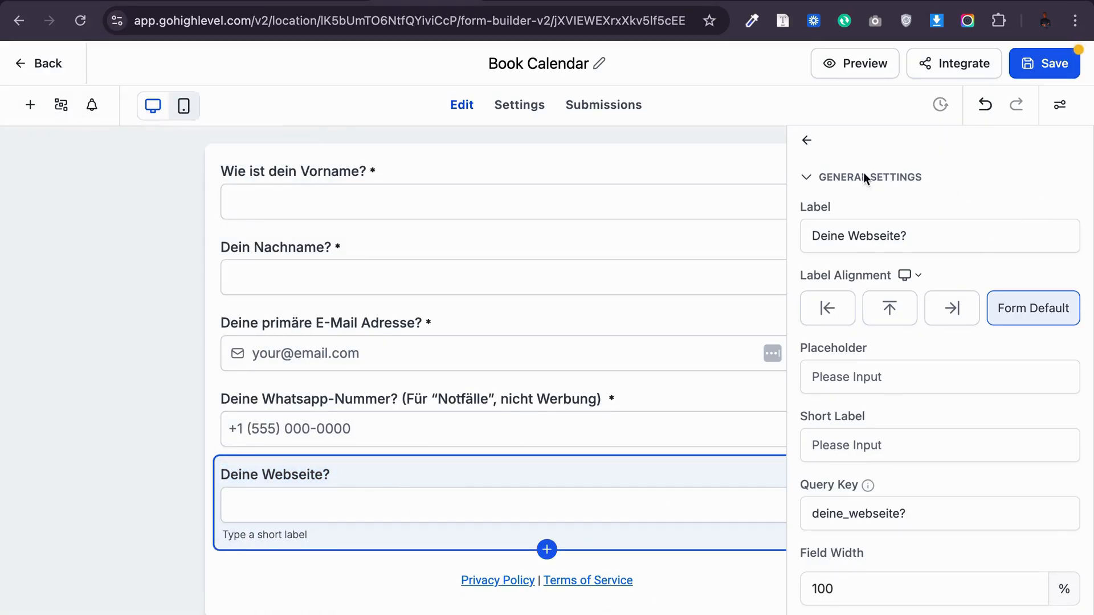
pyautogui.click(807, 143)
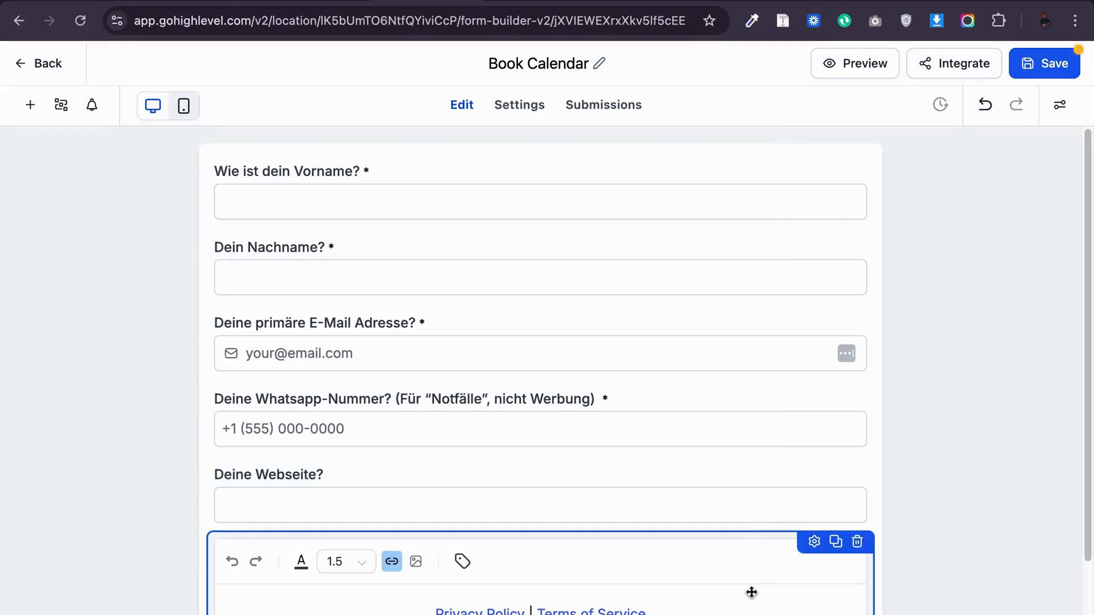
pyautogui.click(857, 541)
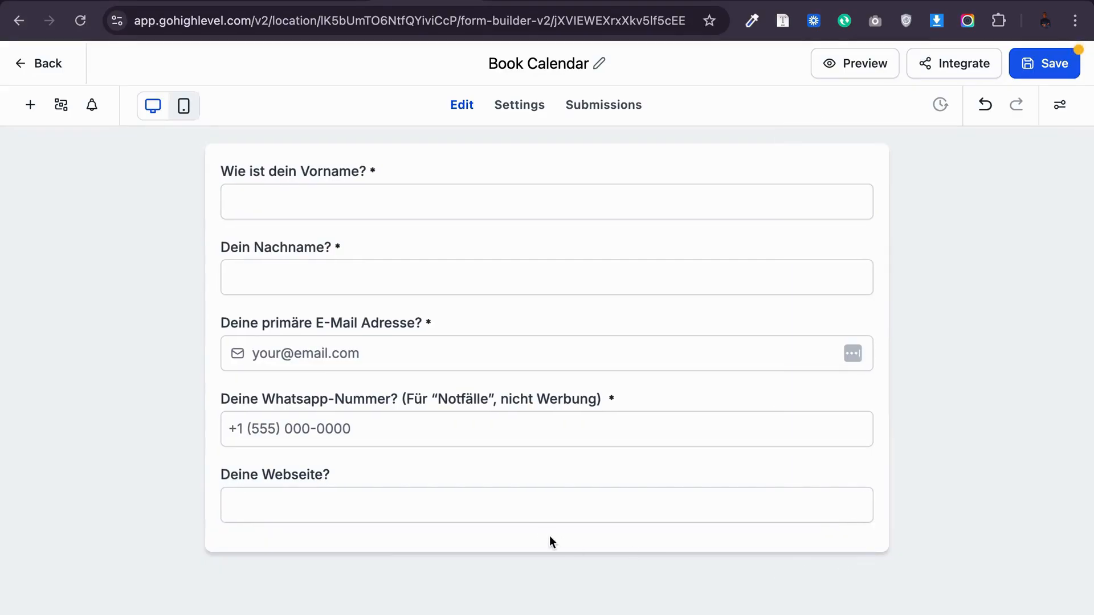
# Step: Copy the question "Was bereitet dir im Moment in deinem Marketing aktuell Kopfzerbrechen?" from the Google Doc and return to the HighLevel form builder
pyautogui.click(821, 2)
pyautogui.scroll(-1, 436, 544)
pyautogui.scroll(-3, 664, 419)
pyautogui.moveTo(750, 385); pyautogui.dragTo(328, 384)
pyautogui.press('super+c')
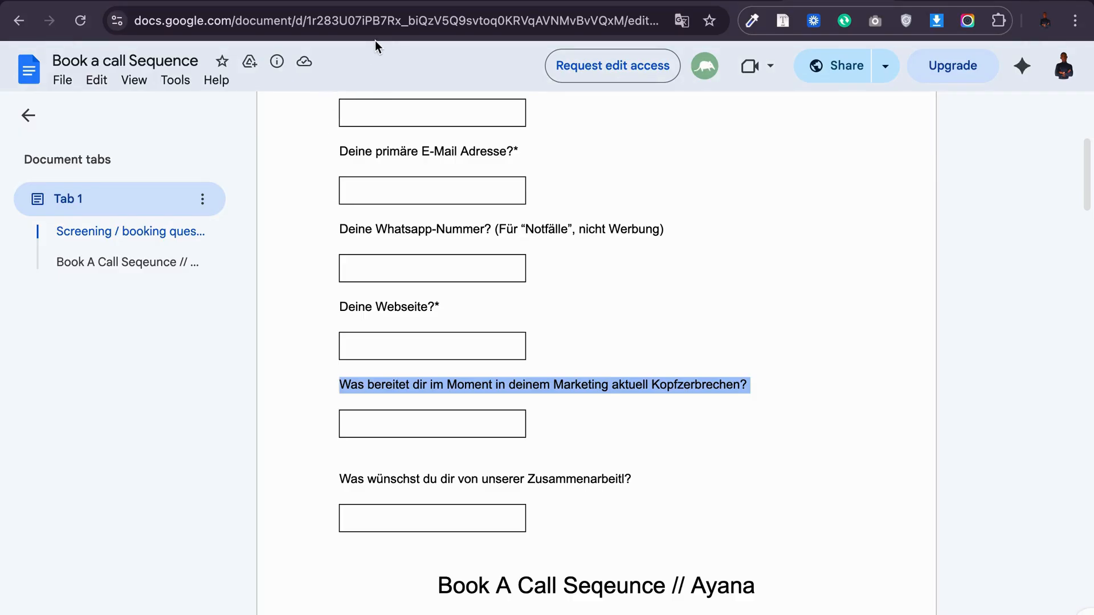
pyautogui.click(407, 2)
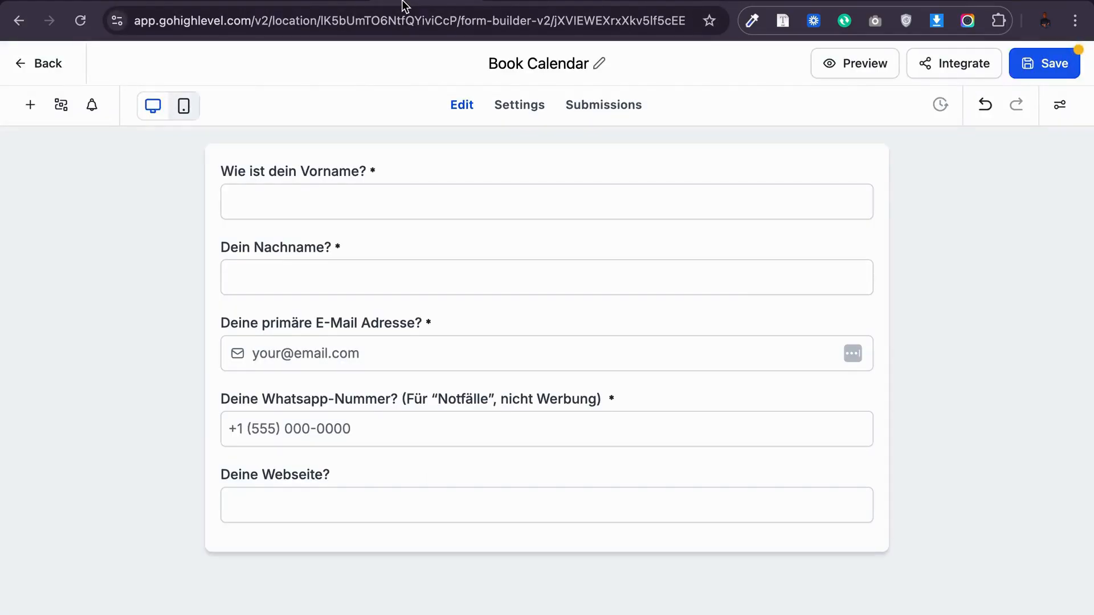
# Step: Start a new Contact custom field and check the marketing question's English translation in the Google Translate results before returning to HighLevel
pyautogui.click(31, 105)
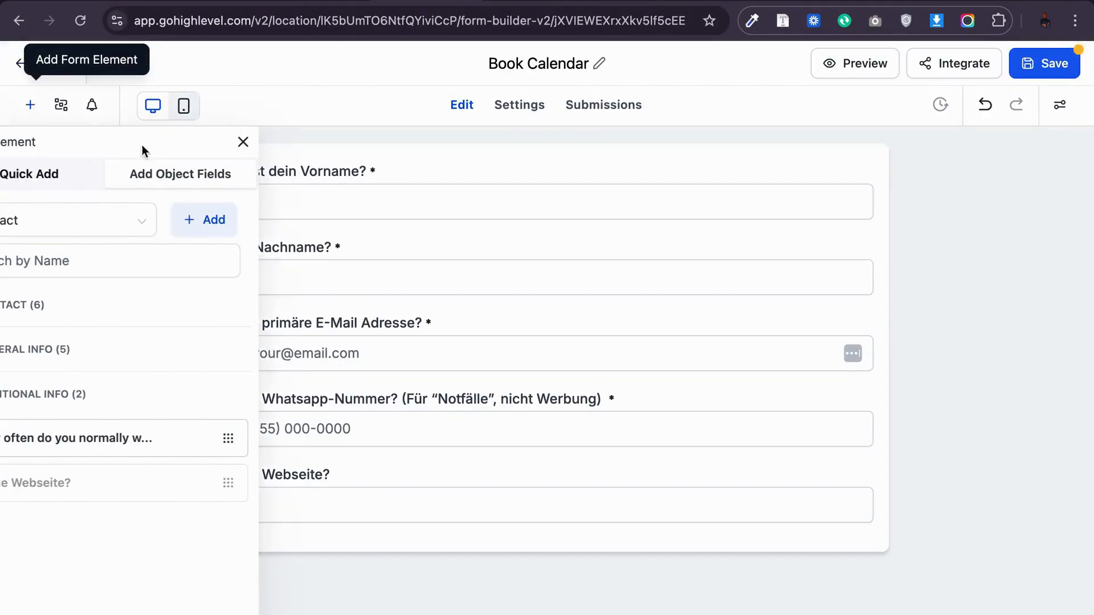
pyautogui.click(253, 218)
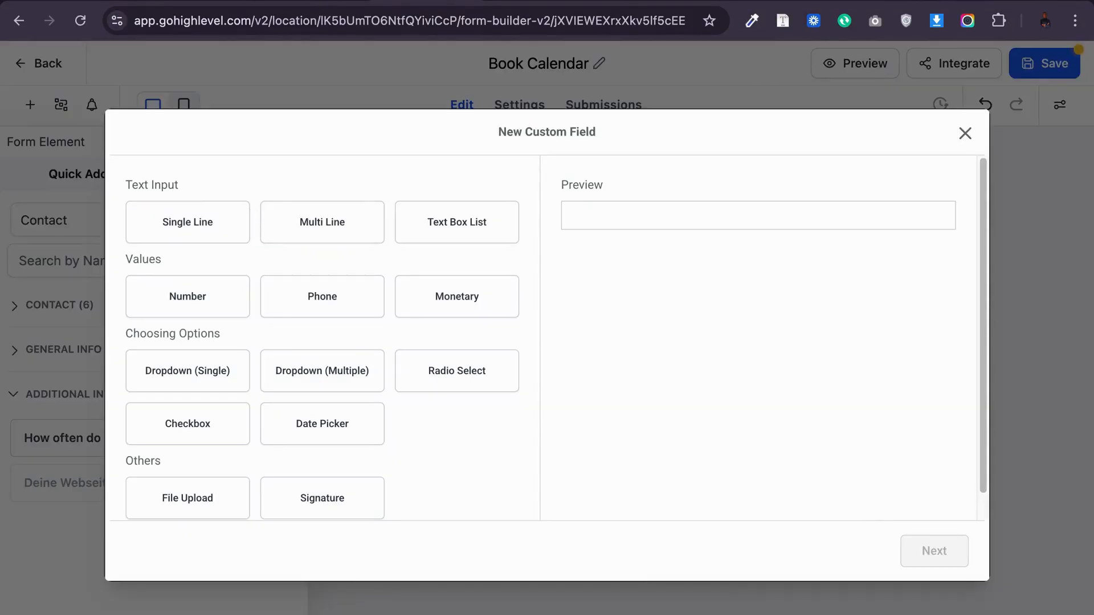
pyautogui.click(927, 2)
pyautogui.scroll(-6, 614, 351)
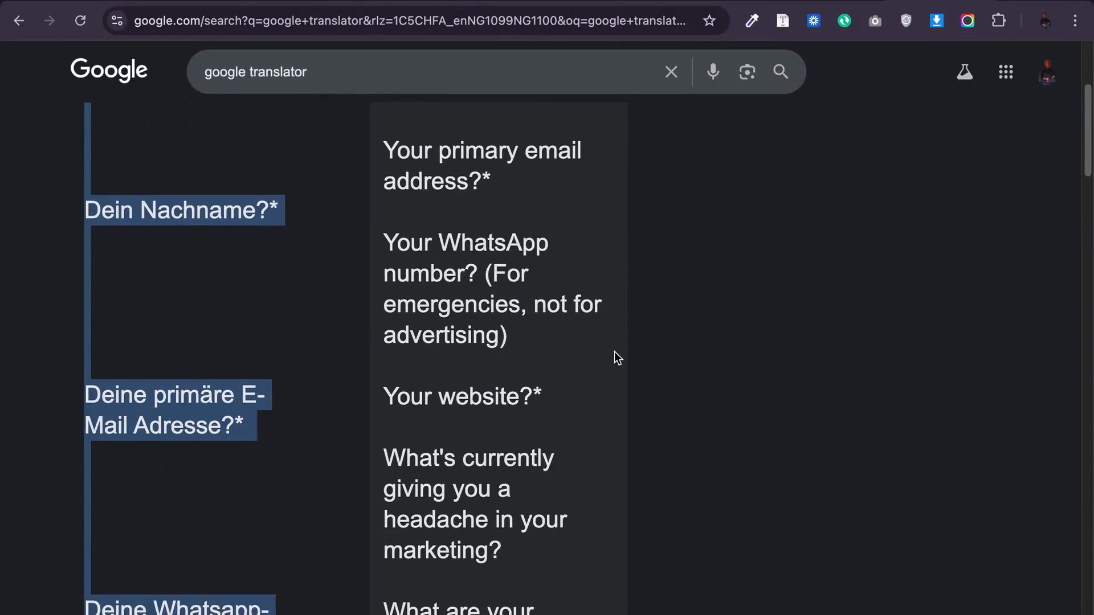
pyautogui.scroll(-1, 614, 351)
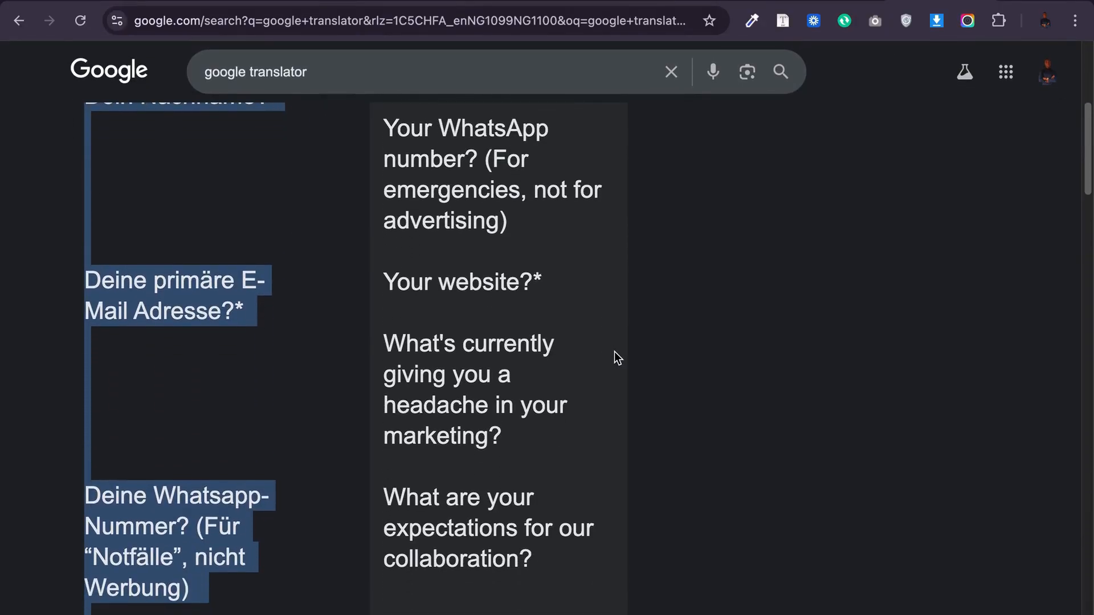
pyautogui.click(433, 1)
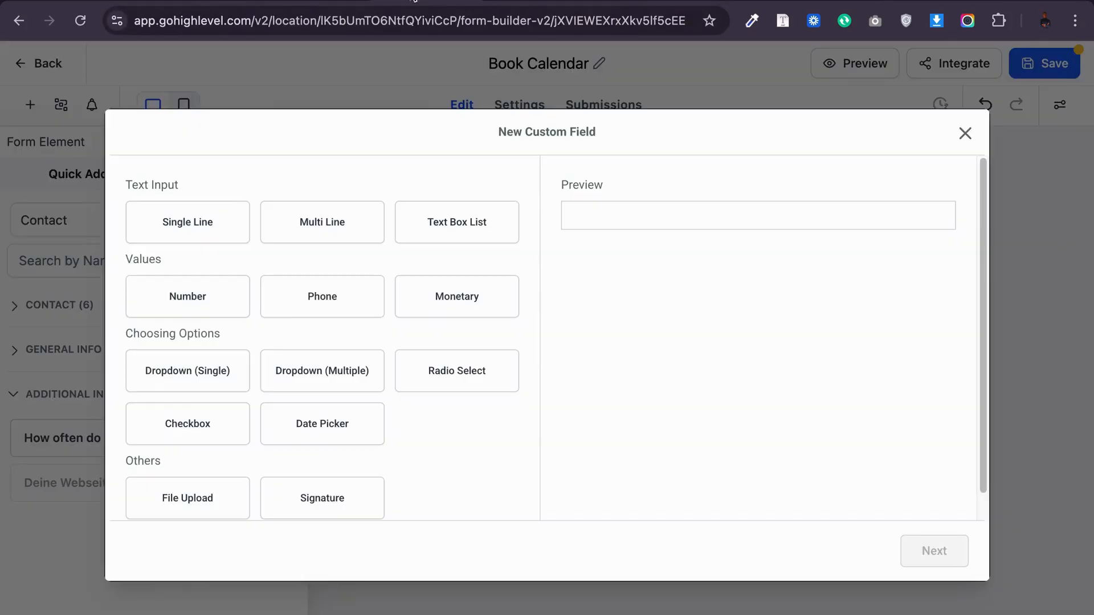
# Step: Create a Single Line field named "Was bereitet dir im Moment in deinem Marketing aktuell Kopfzerbrechen?" in the Additional Info group
pyautogui.click(215, 221)
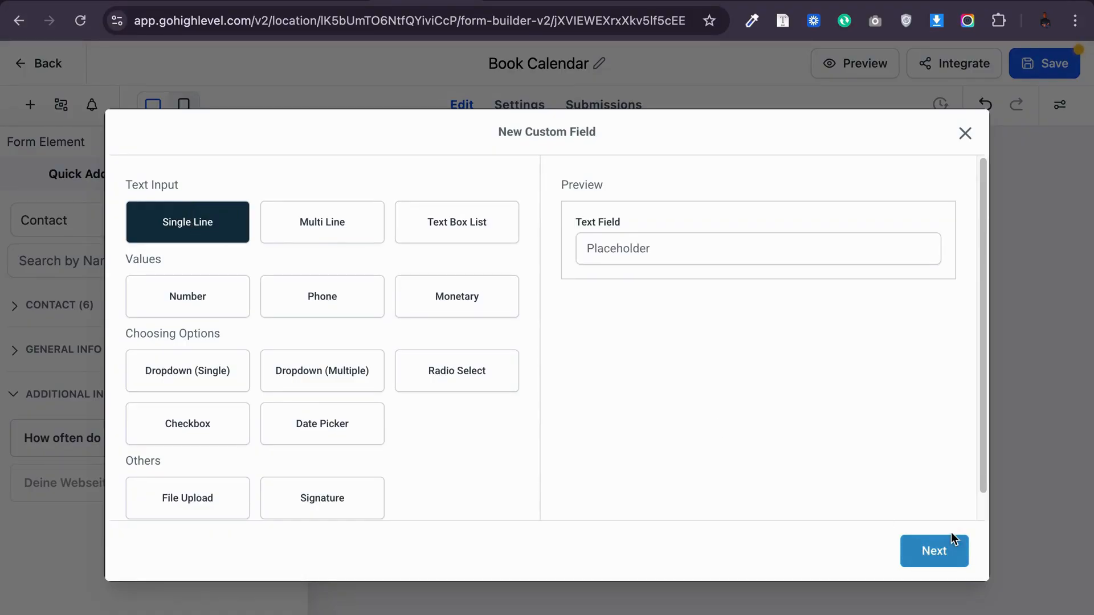
pyautogui.click(950, 551)
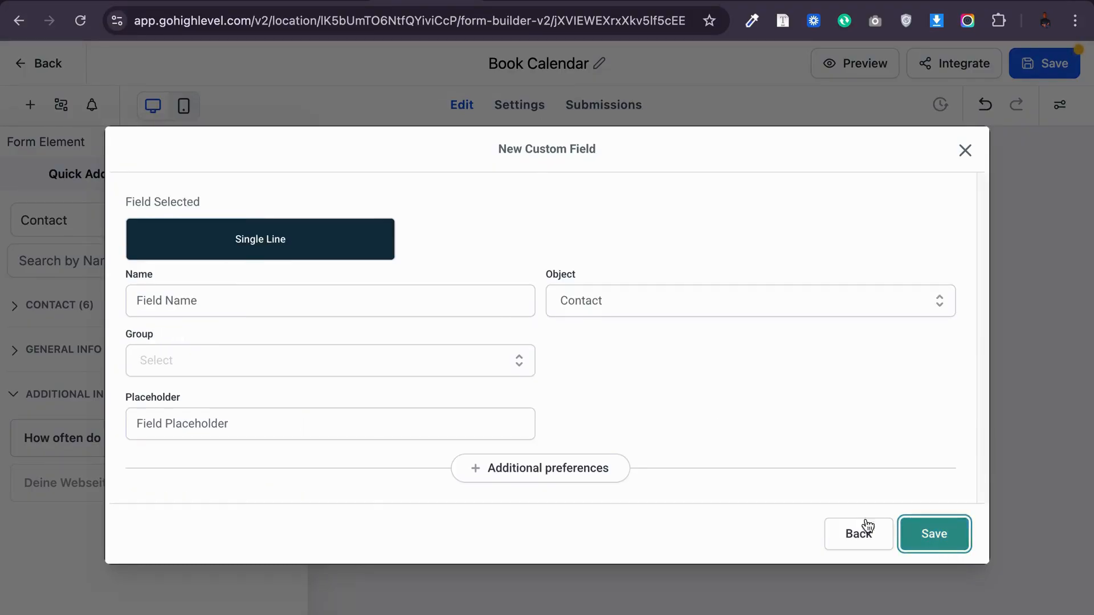
pyautogui.click(271, 297)
pyautogui.press('super+v')
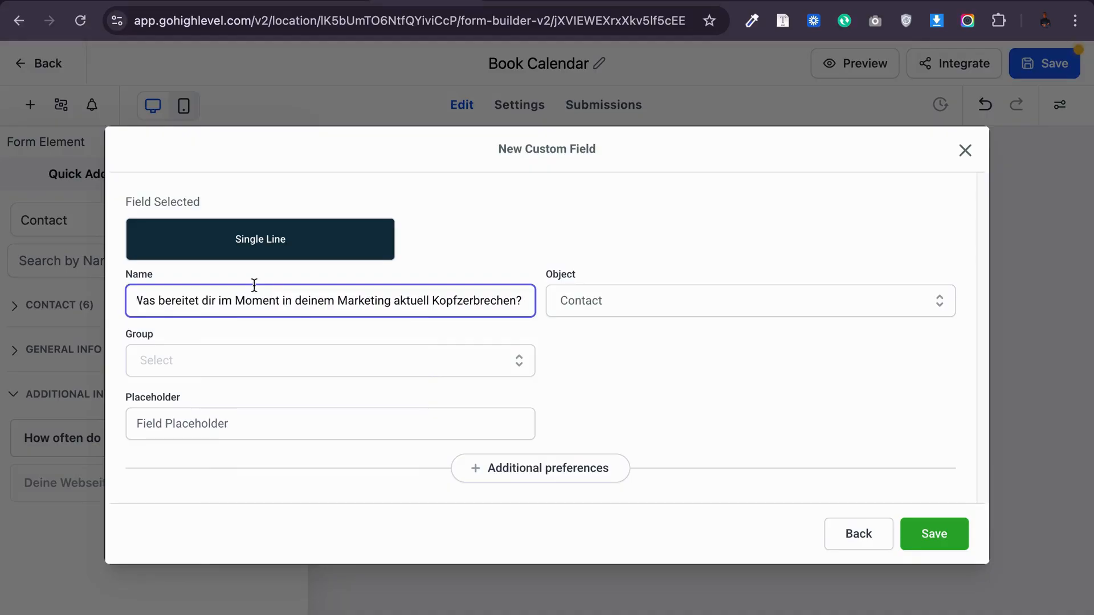
pyautogui.click(205, 362)
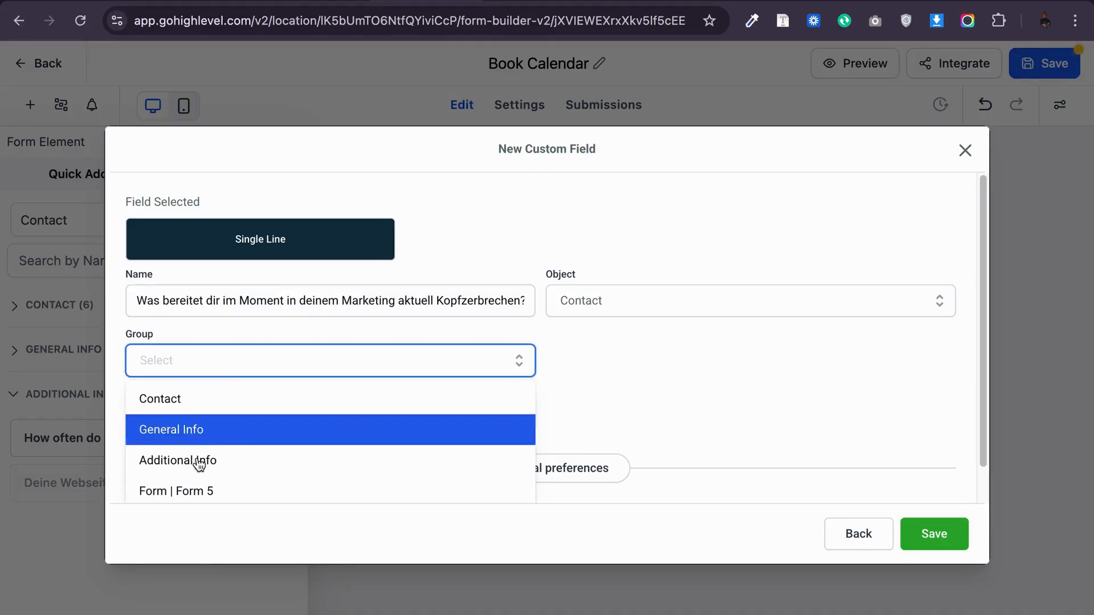
pyautogui.click(201, 461)
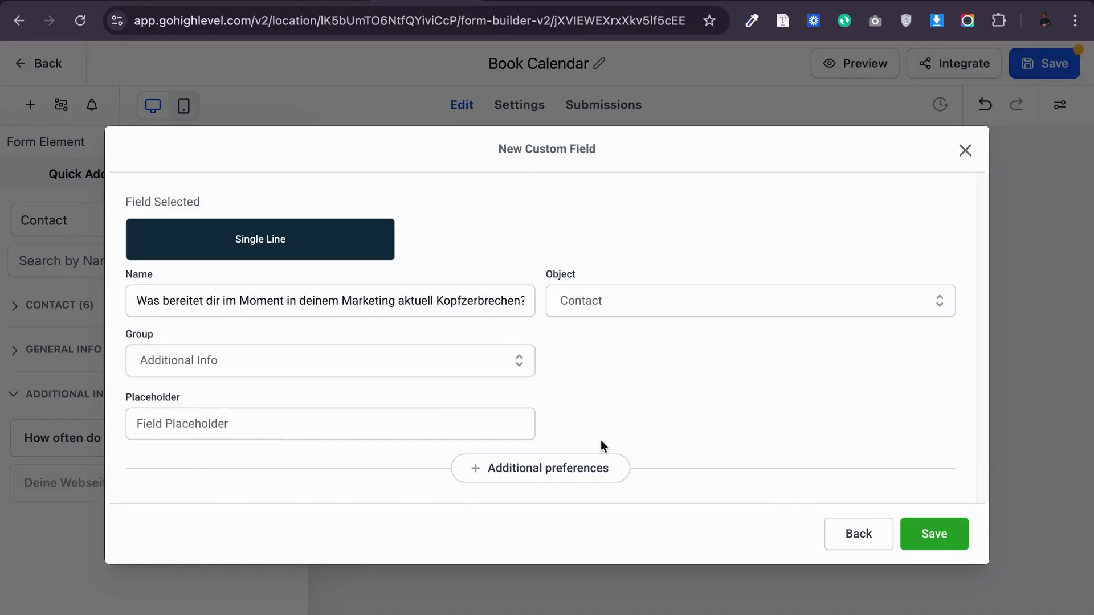
pyautogui.click(932, 532)
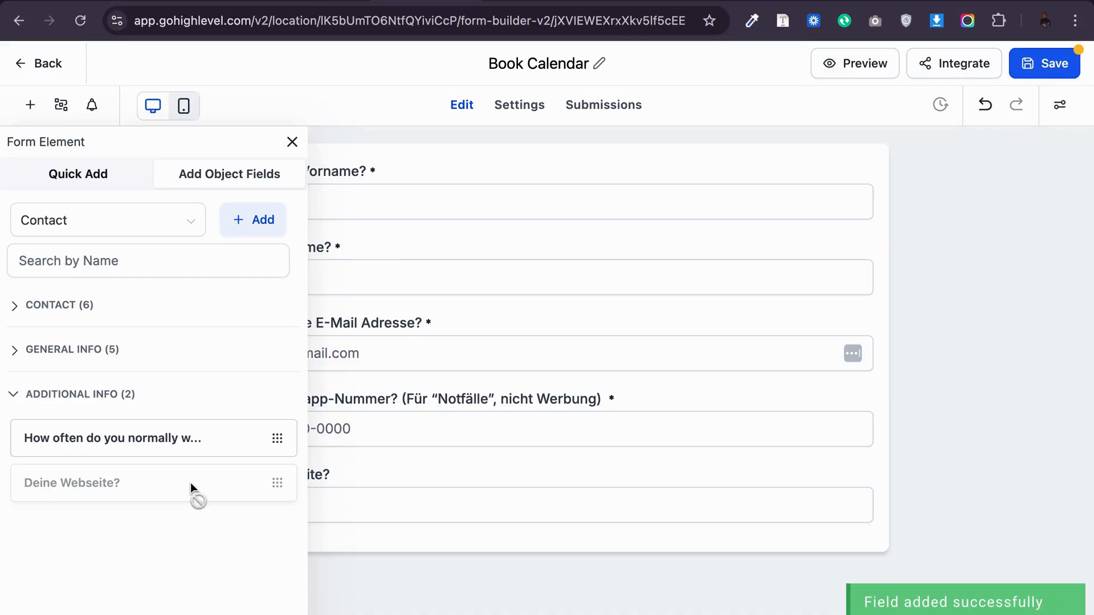
# Step: Place the "Was bereitet dir im Moment ..." field on the form below the "Deine Webseite?" field
pyautogui.moveTo(146, 531); pyautogui.dragTo(445, 562)
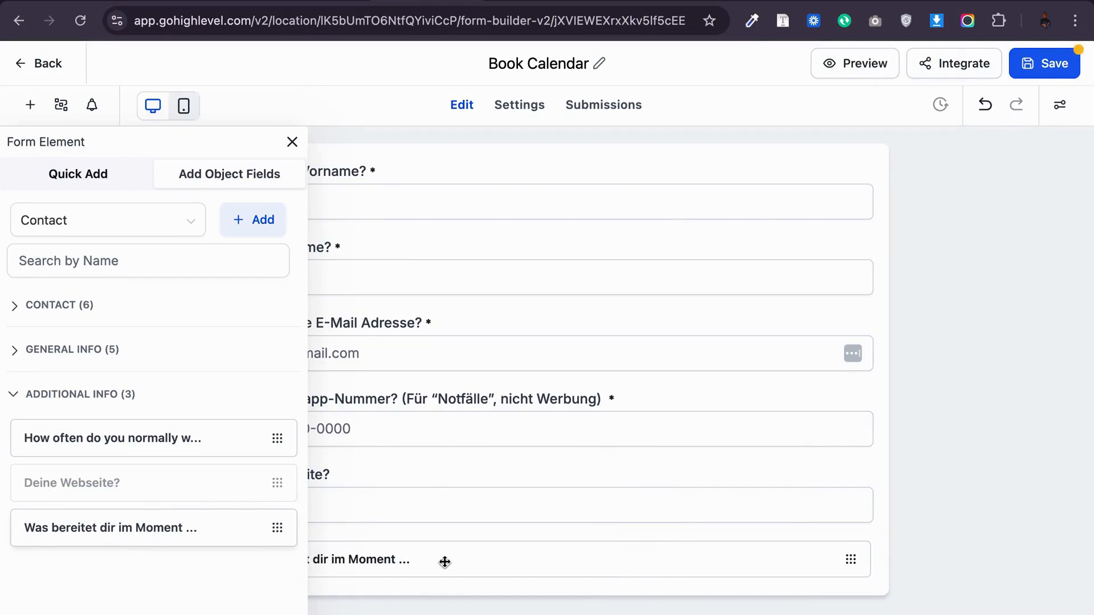
pyautogui.click(365, 483)
pyautogui.scroll(-3, 873, 562)
pyautogui.click(809, 497)
# Step: Copy the question "Was wünschst du dir von unserer Zusammenarbeitl?" from the Google Doc and check its English translation in the Google Translate results
pyautogui.click(797, 1)
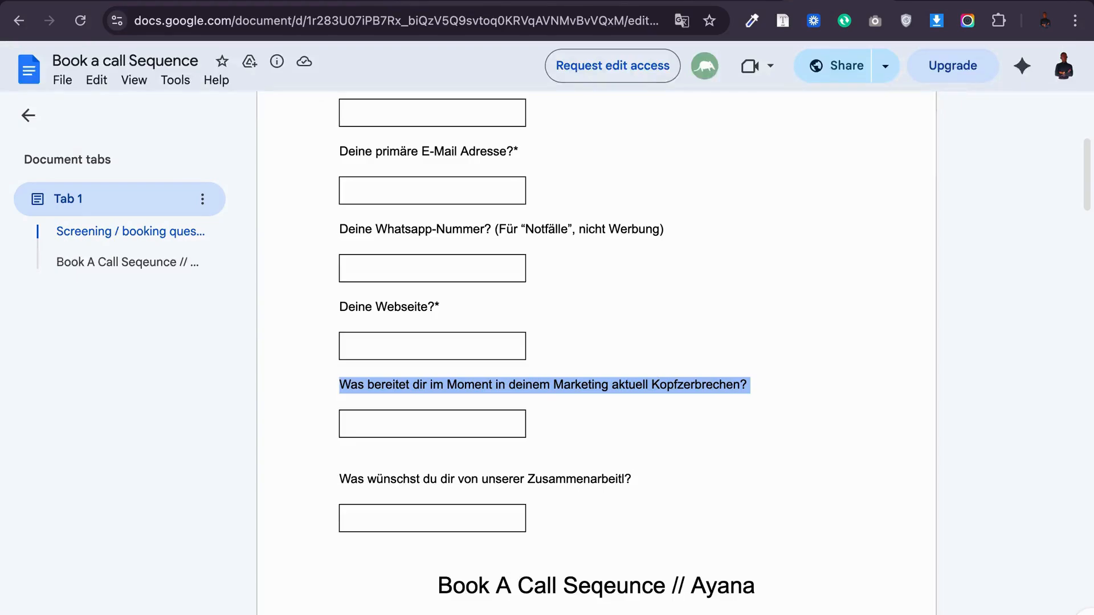
pyautogui.moveTo(634, 478); pyautogui.dragTo(340, 483)
pyautogui.hotkey('ctrl', 'c')
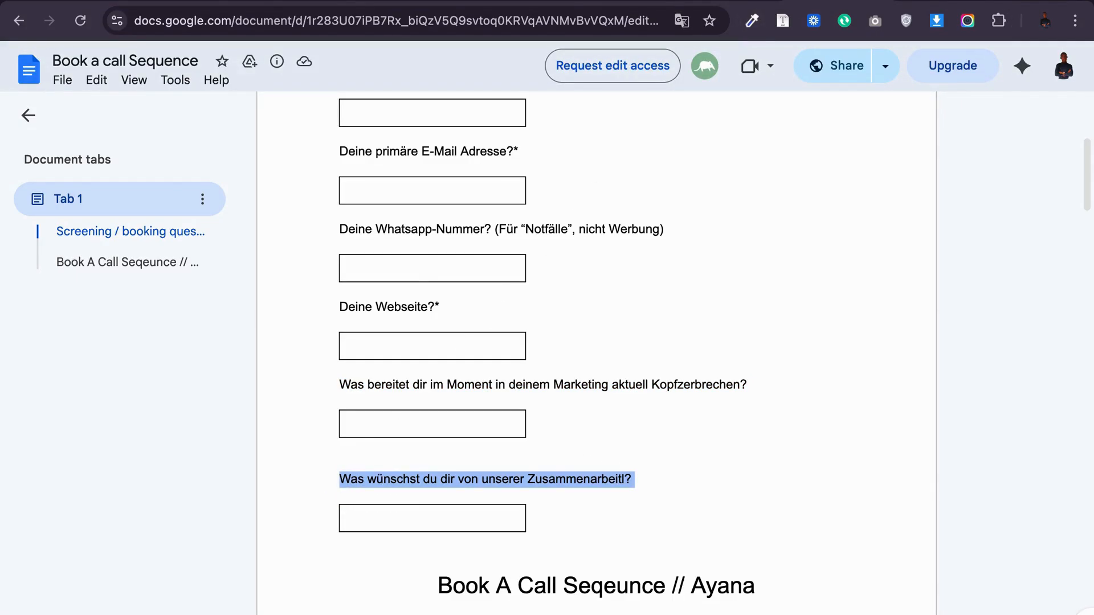
pyautogui.click(918, 1)
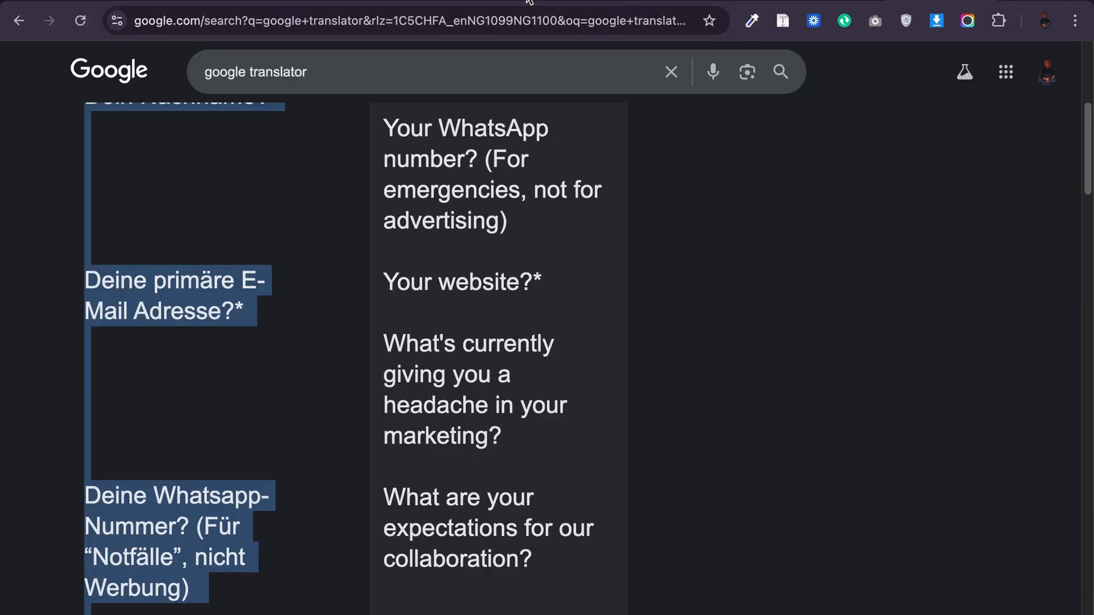
# Step: Back in HighLevel, create a Single Line Contact field named "Was wünschst du dir von unserer Zusammenarbeitl?" in the Additional Info group
pyautogui.click(427, 1)
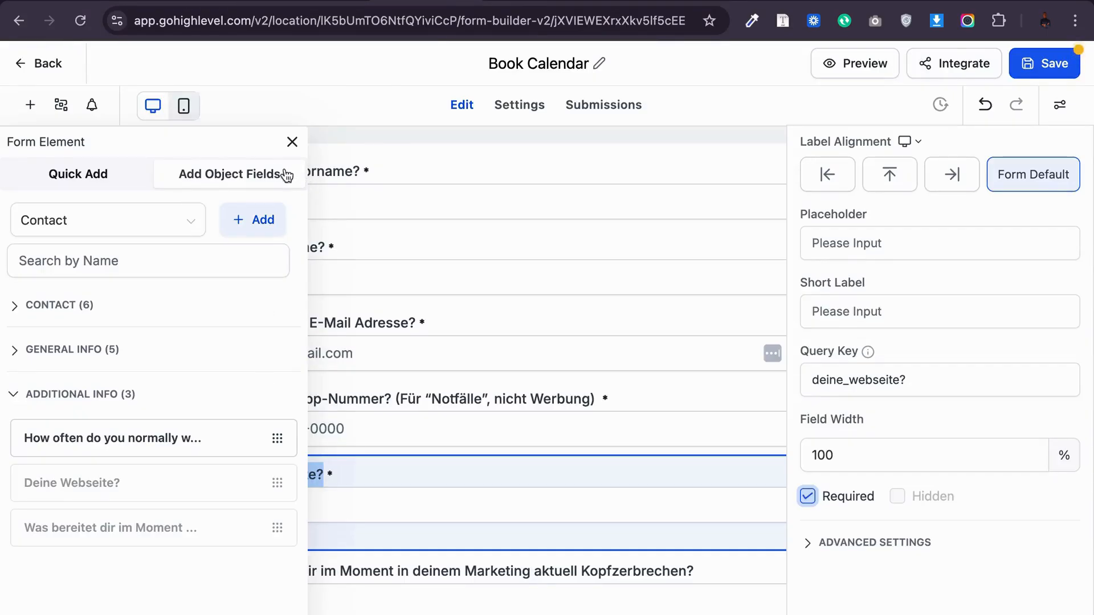
pyautogui.click(244, 219)
pyautogui.click(201, 227)
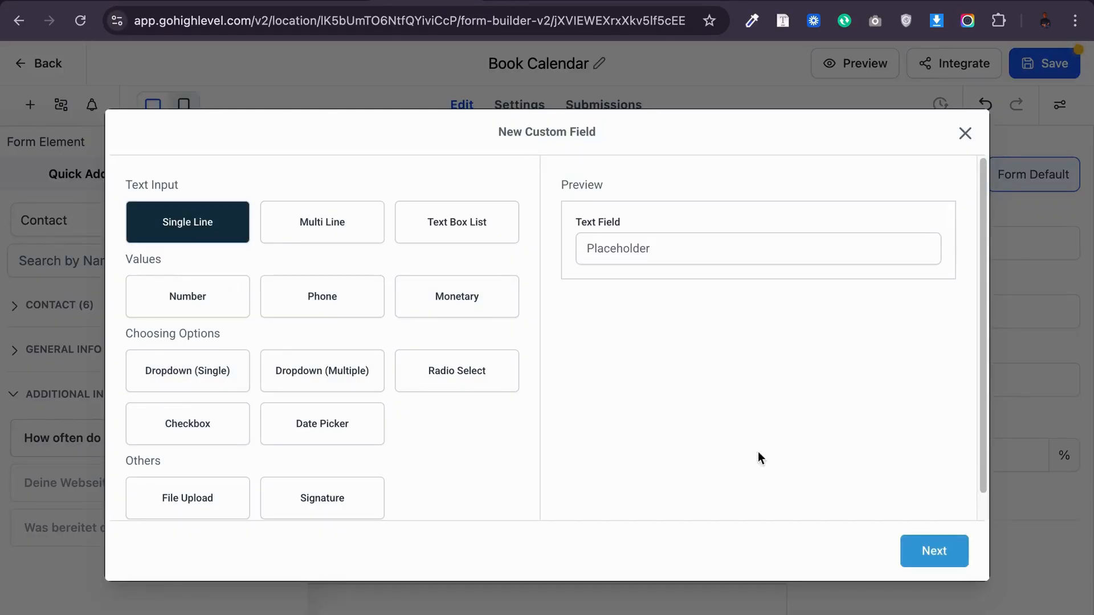
pyautogui.click(340, 300)
pyautogui.hotkey('ctrl', 'v')
pyautogui.click(337, 371)
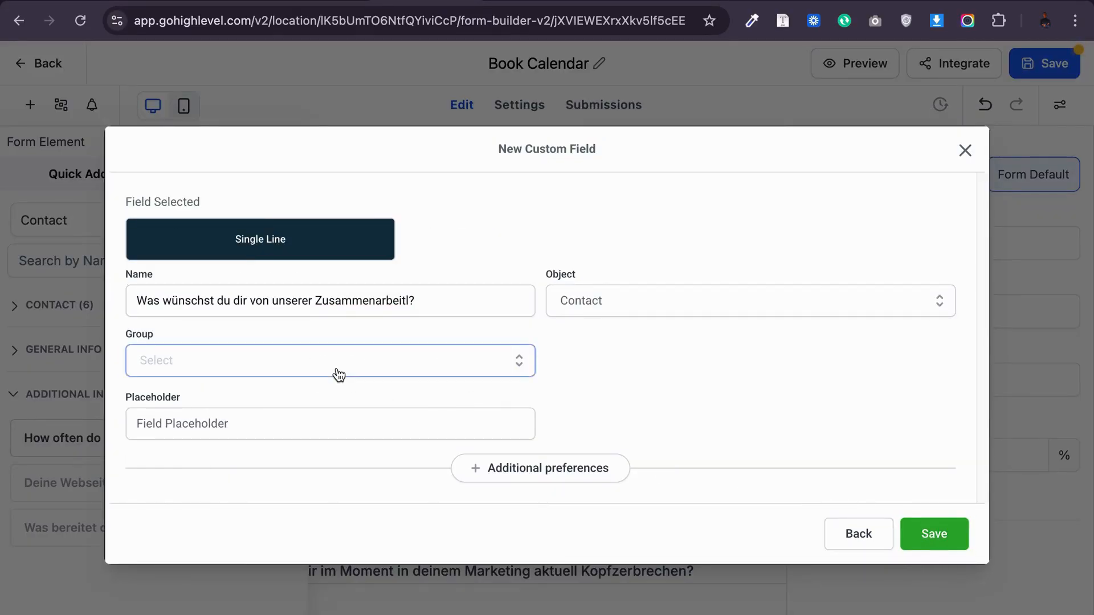
pyautogui.click(282, 457)
pyautogui.click(933, 533)
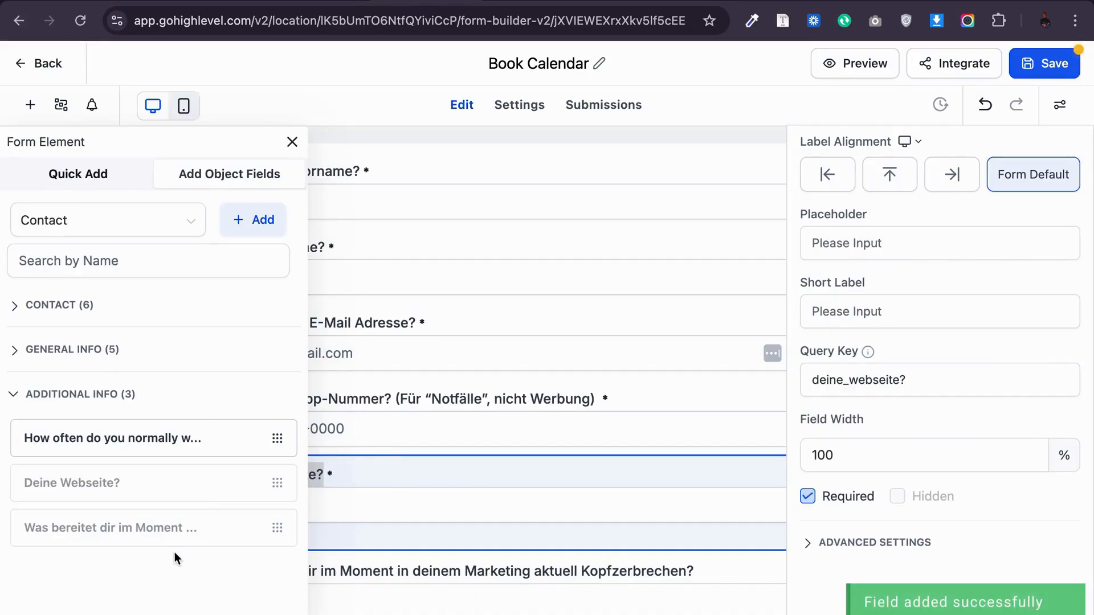
# Step: Look through the Contact, General Info and Additional Info groups for the new collaboration question field, rechecking its wording in the Google Doc
pyautogui.scroll(-1, 511, 480)
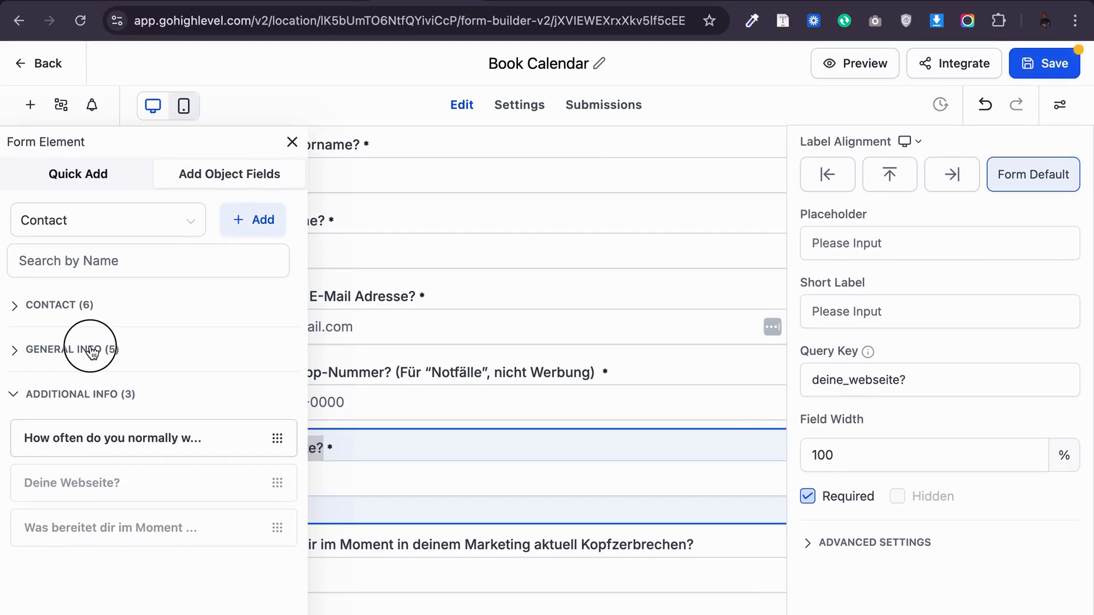
pyautogui.click(92, 350)
pyautogui.click(92, 350)
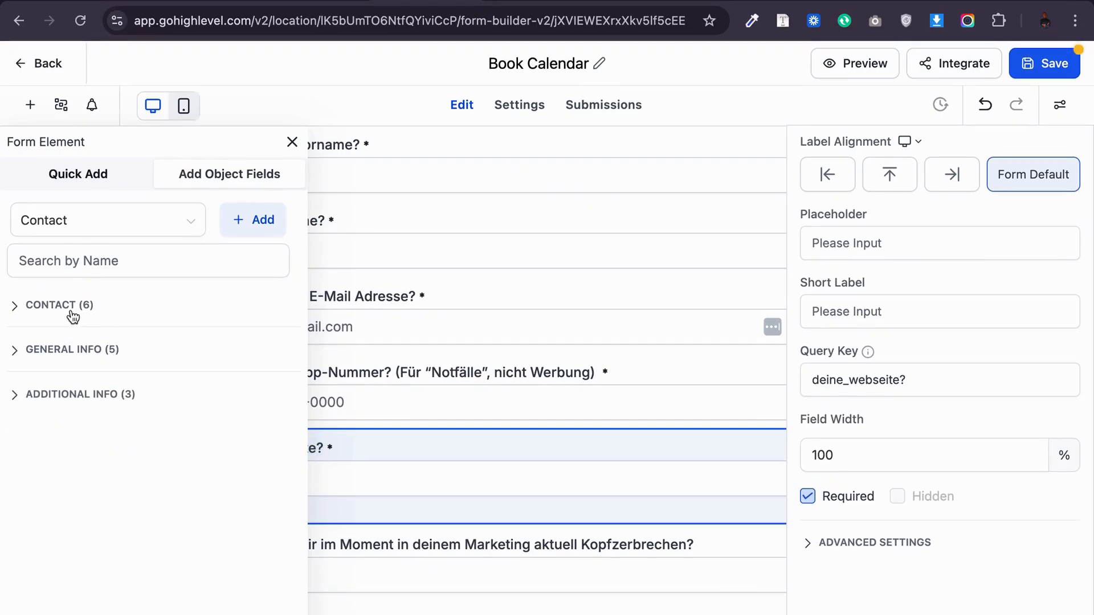
pyautogui.click(72, 314)
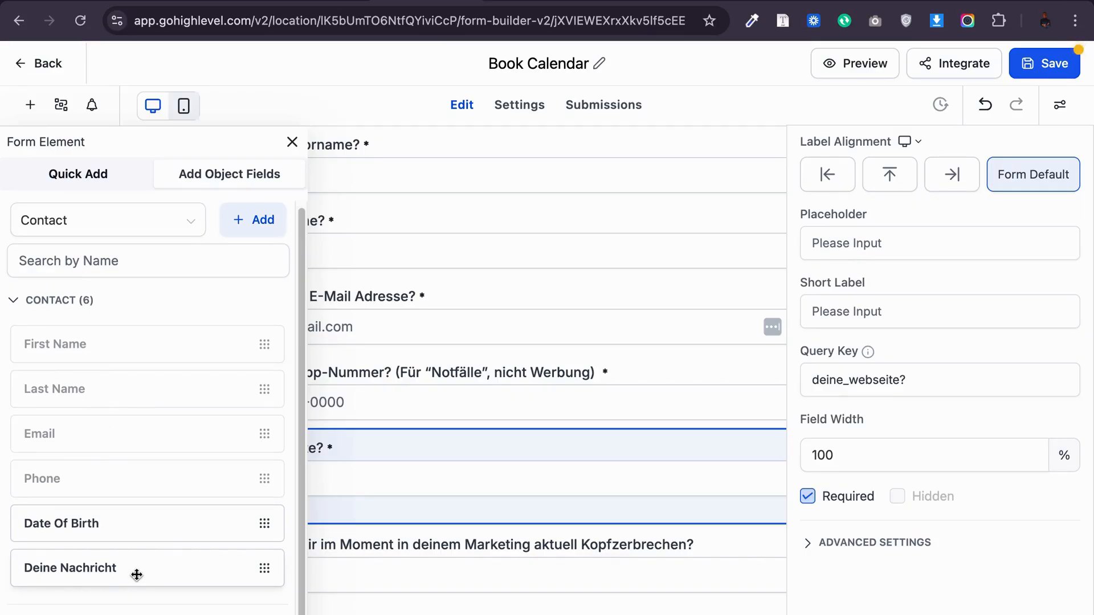
pyautogui.click(836, 2)
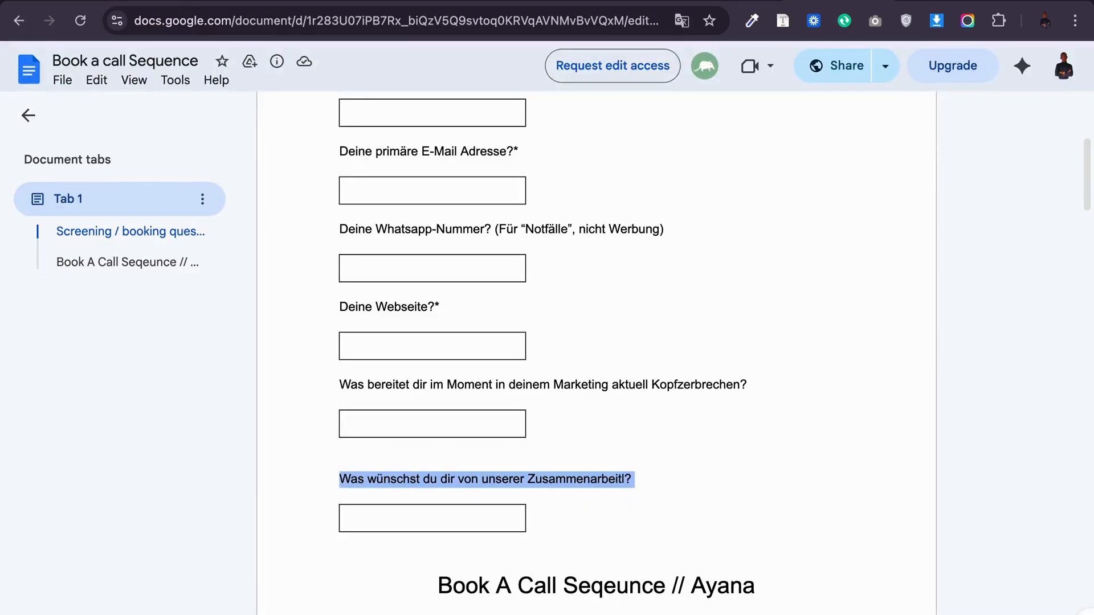
pyautogui.click(426, 2)
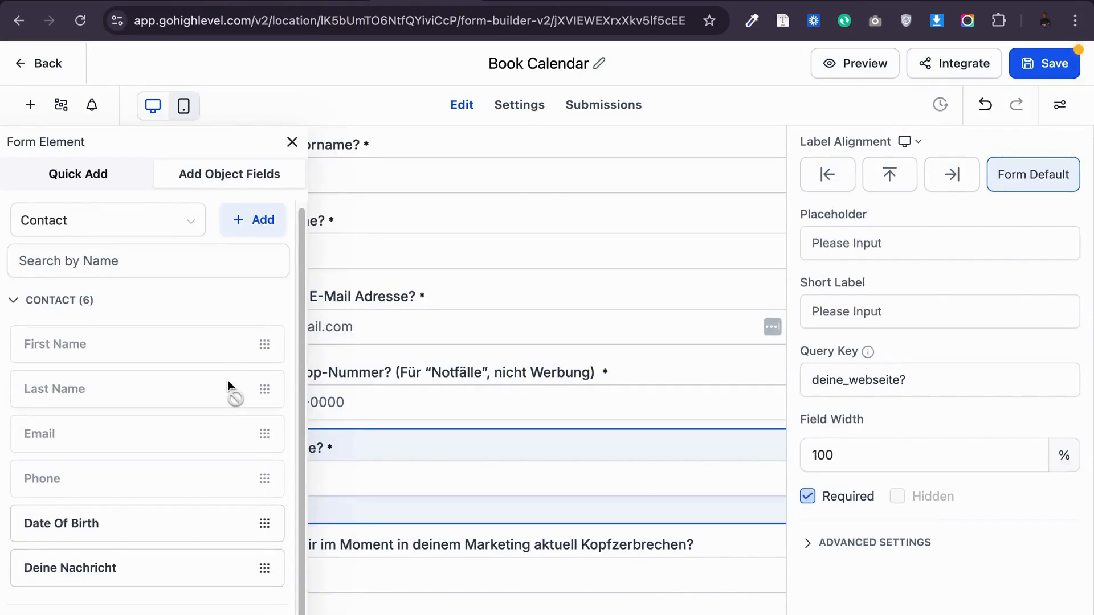
pyautogui.click(51, 302)
pyautogui.click(69, 393)
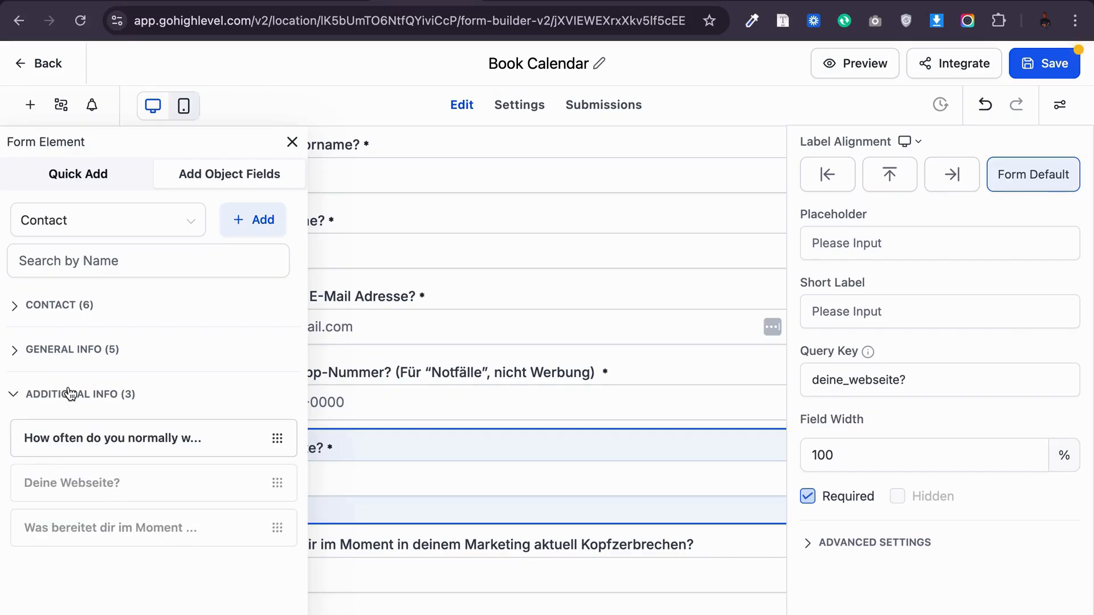
# Step: Try to create the Single Line field "Was wünschst du dir von unserer Zusammenarbeitl?" in the Additional Info group again
pyautogui.click(260, 219)
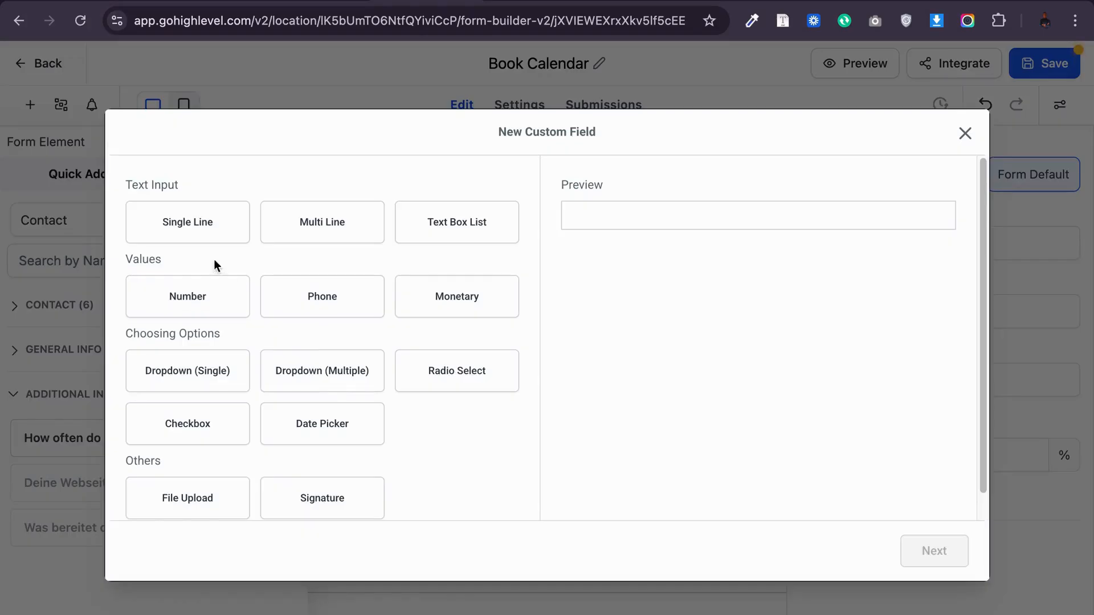
pyautogui.click(195, 234)
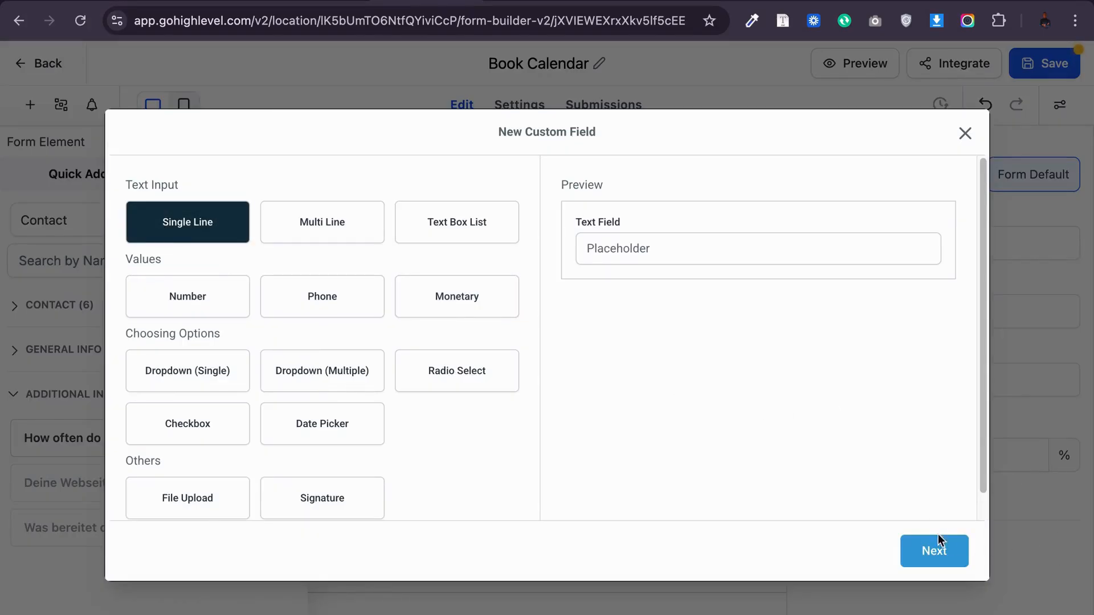
pyautogui.click(934, 547)
pyautogui.click(257, 300)
pyautogui.write('Was wünschst du dir von unserer Zusammenarbeit!?')
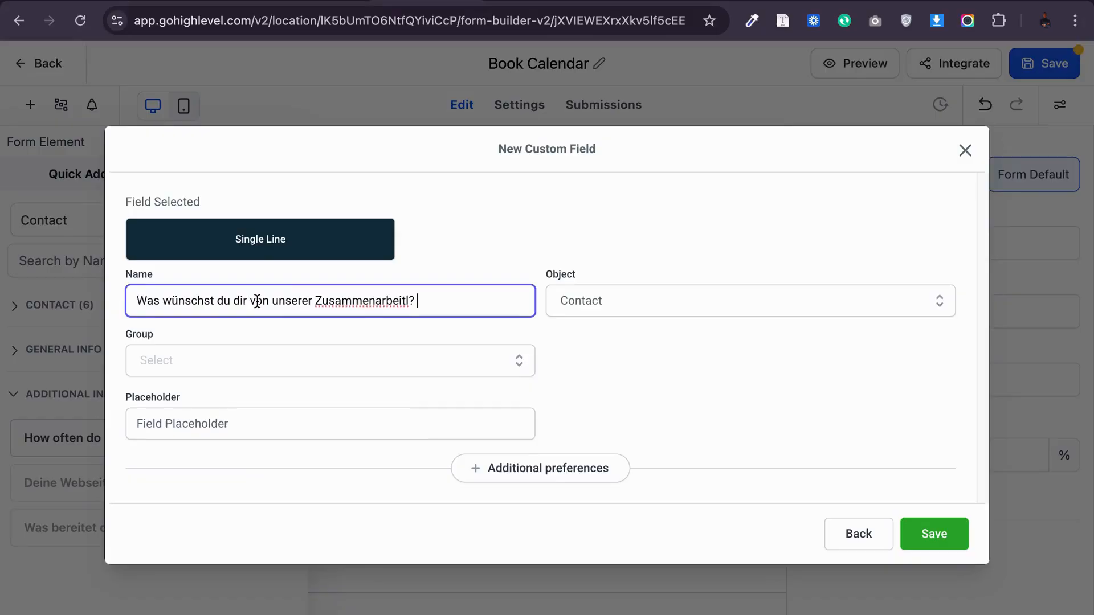
pyautogui.click(326, 375)
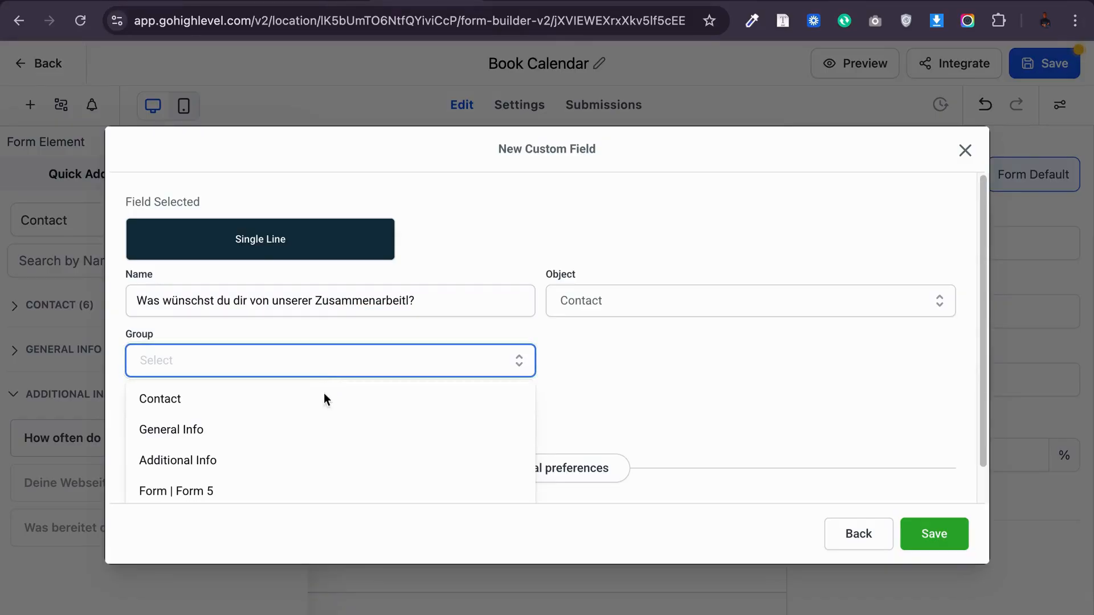
pyautogui.click(232, 468)
pyautogui.click(931, 535)
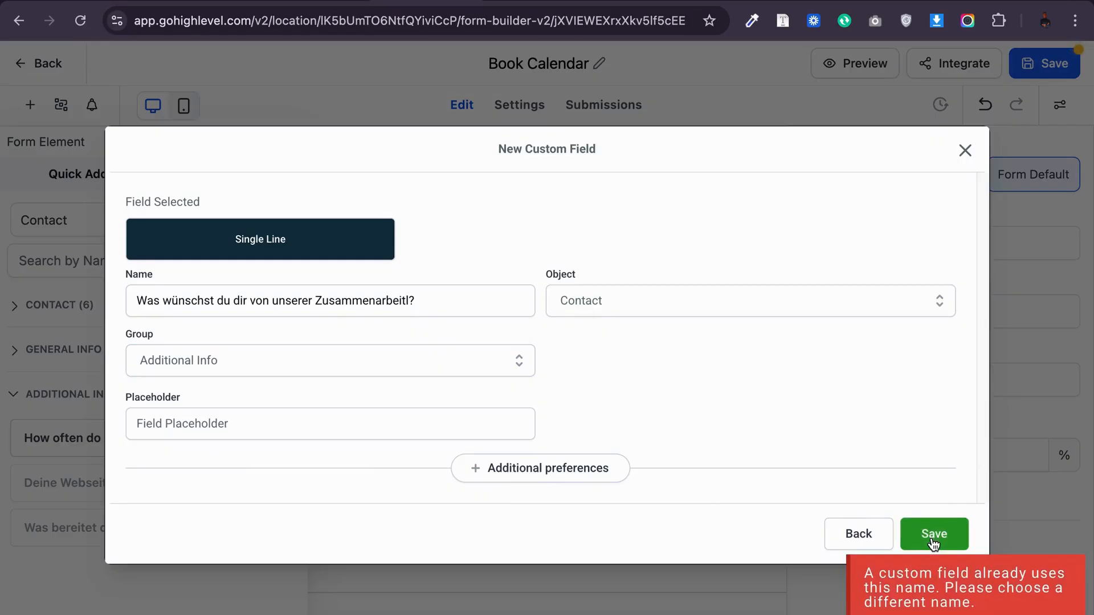
pyautogui.click(965, 151)
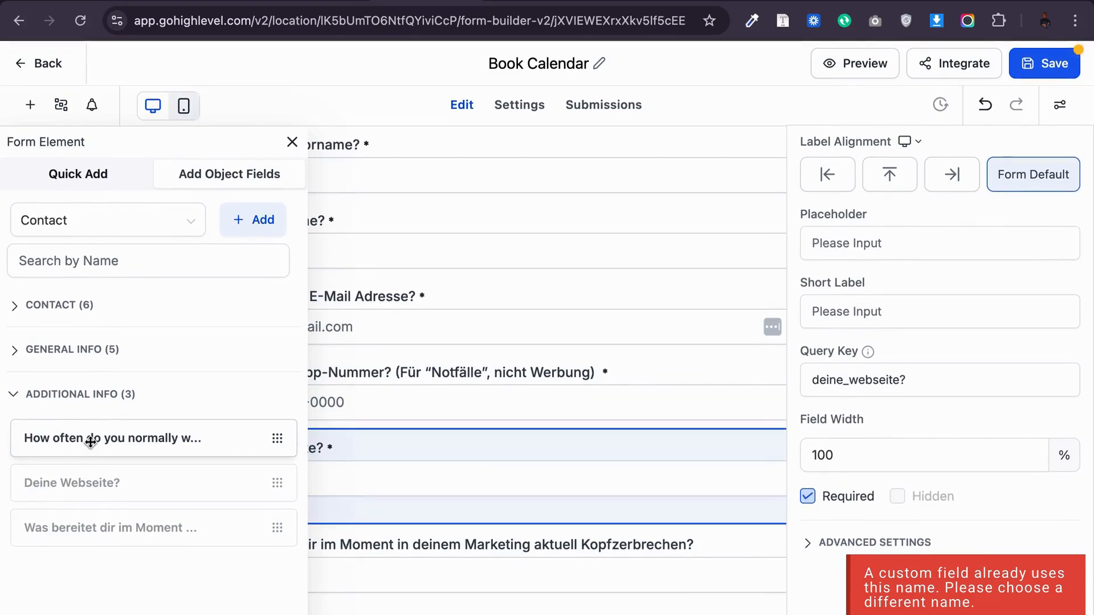
# Step: Find the "Was wünschst du dir von uns..." field in the Additional Info group and place it on the form below "Deine Webseite?"
pyautogui.click(59, 305)
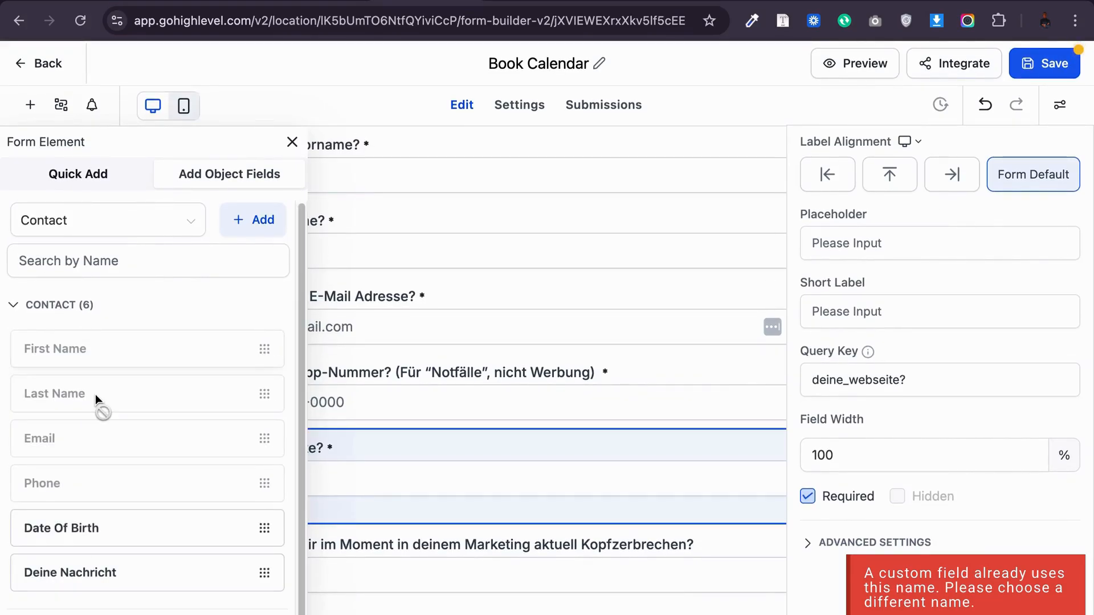
pyautogui.click(64, 306)
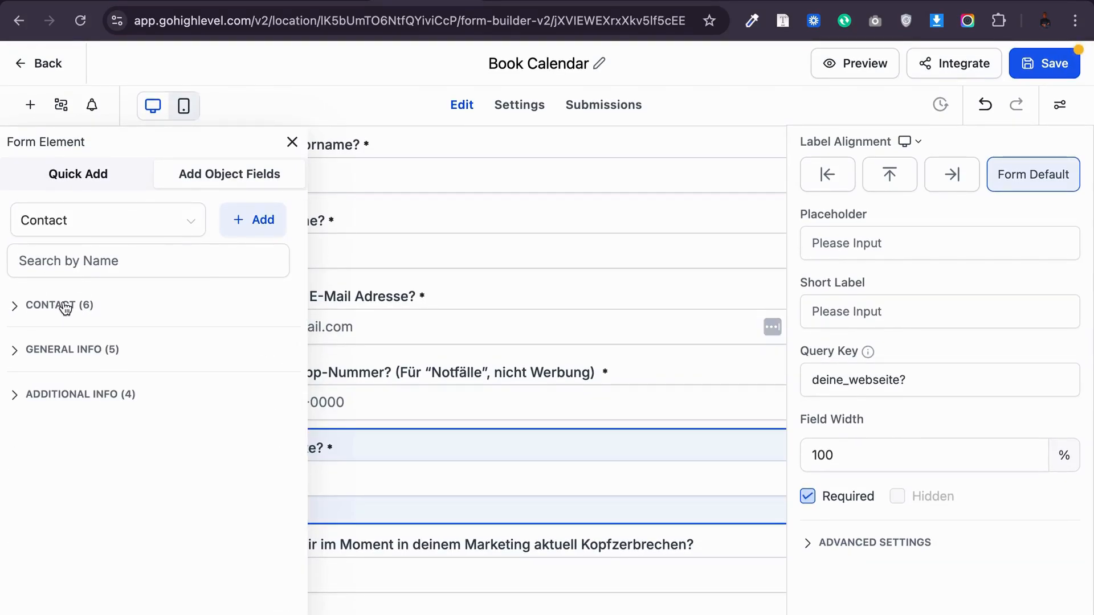
pyautogui.click(72, 350)
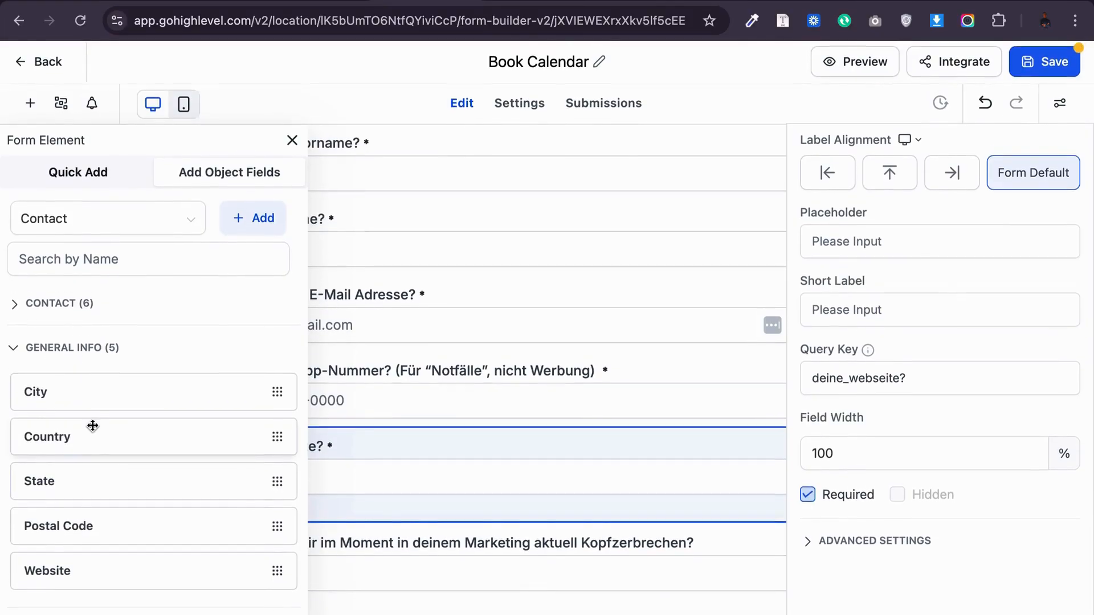
pyautogui.click(93, 608)
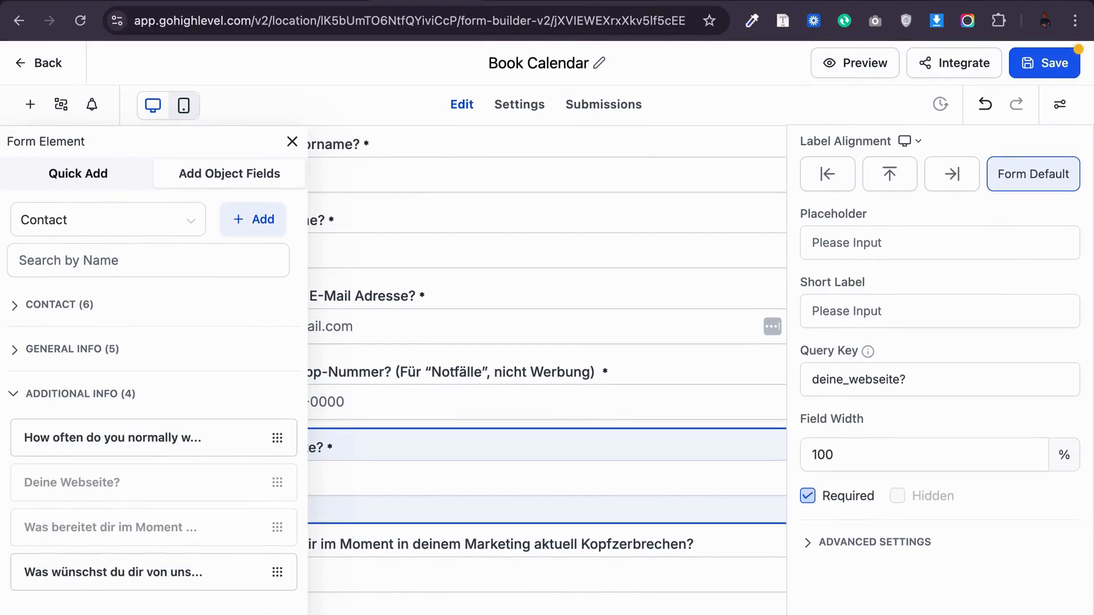
pyautogui.moveTo(114, 563); pyautogui.dragTo(480, 601)
pyautogui.click(293, 143)
pyautogui.scroll(-2, 296, 296)
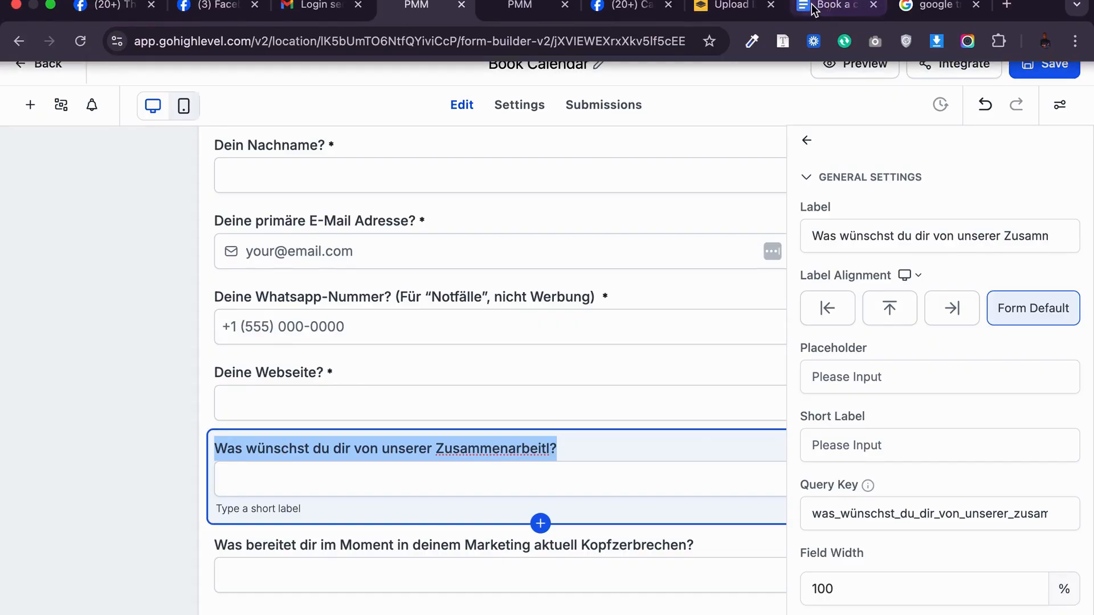
# Step: Check the question order in the Google Doc and move the "Was wünschst du dir ..." field below the "Was bereitet dir im Moment ..." field
pyautogui.click(812, 5)
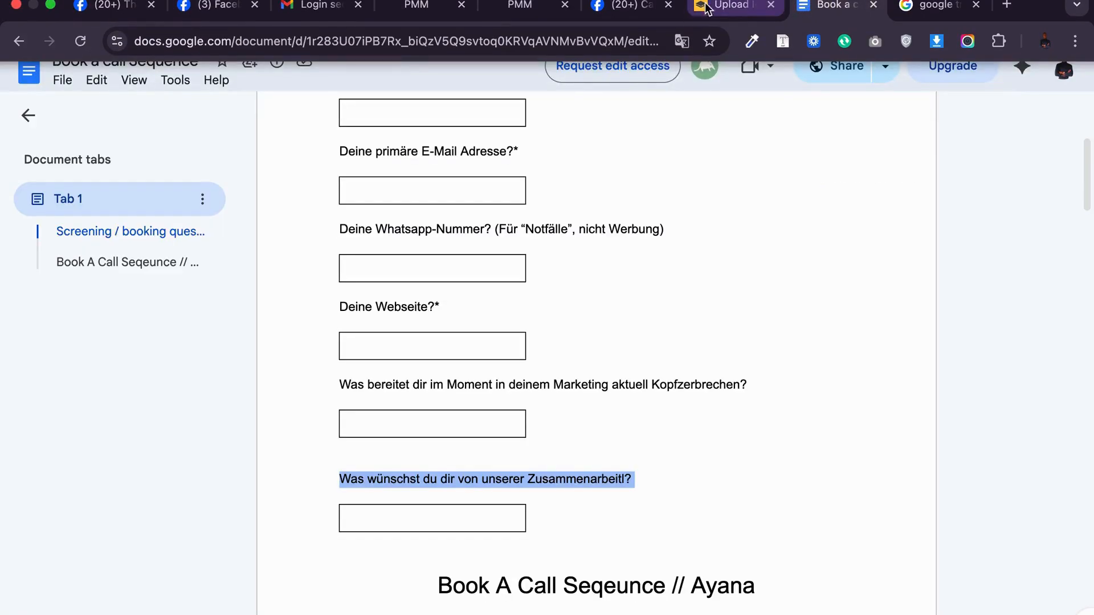
pyautogui.click(416, 5)
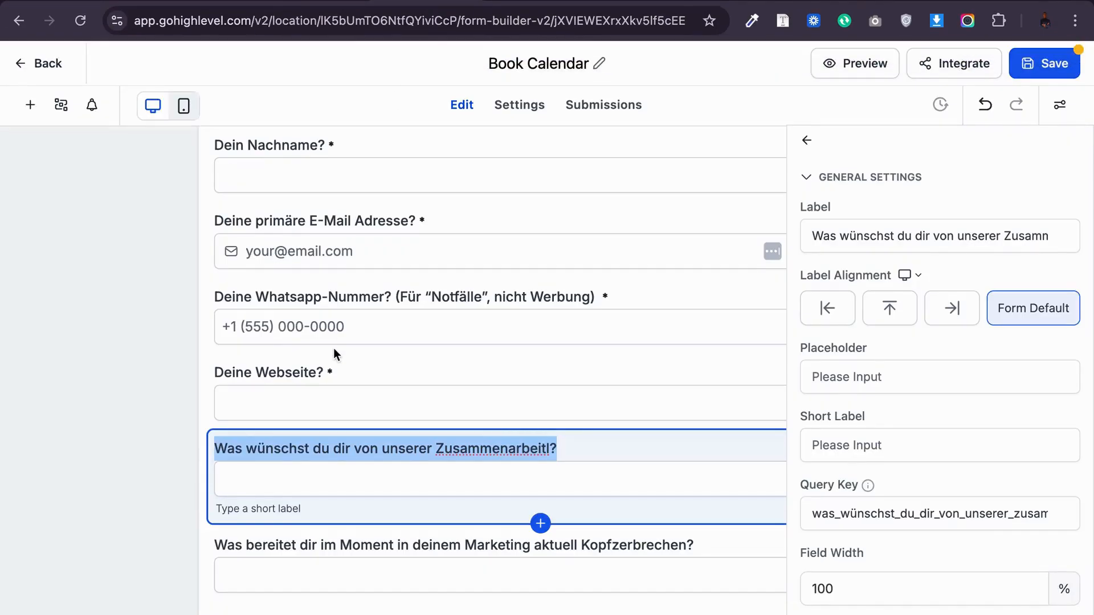
pyautogui.moveTo(328, 448); pyautogui.dragTo(274, 511)
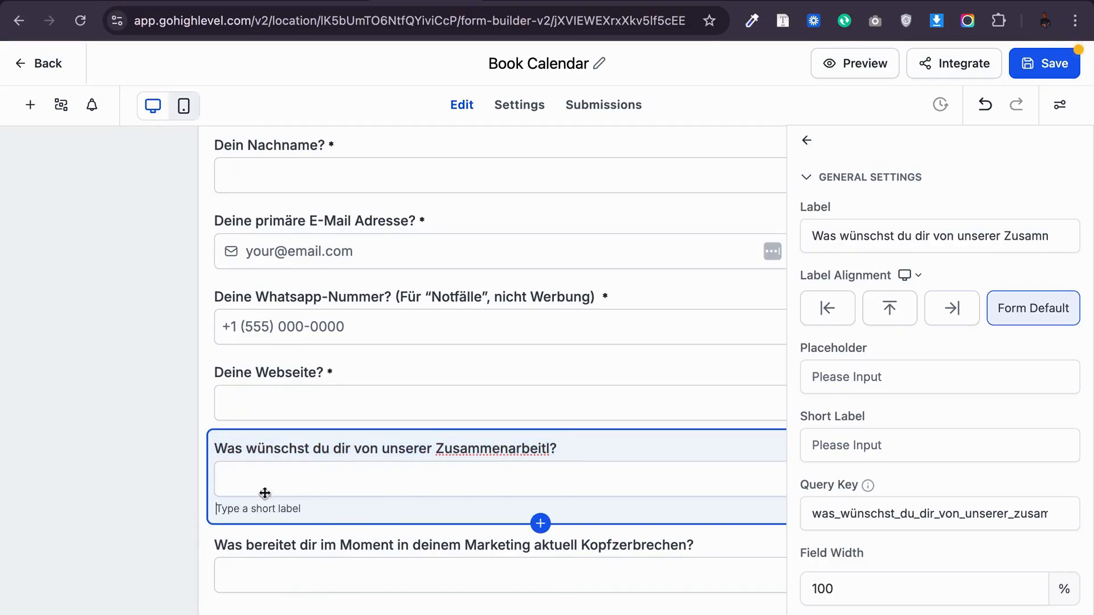
pyautogui.moveTo(258, 449); pyautogui.dragTo(263, 532)
pyautogui.moveTo(251, 489); pyautogui.dragTo(239, 557)
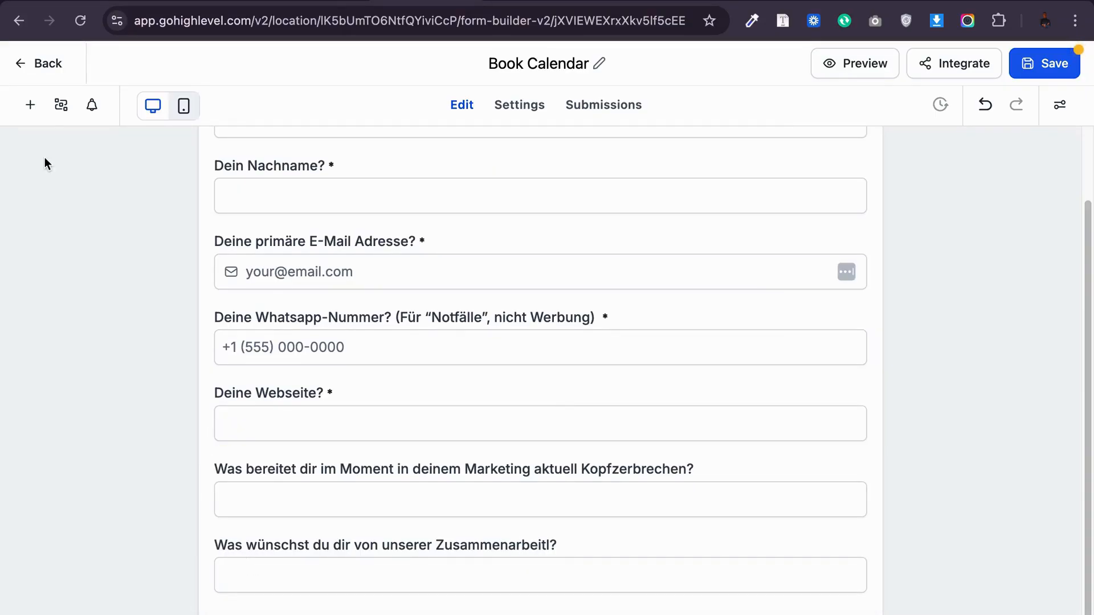
# Step: Add a Submit button to the form and move it below the "Was wünschst du dir von unserer Zusammenarbeitl?" field
pyautogui.click(29, 107)
pyautogui.click(80, 175)
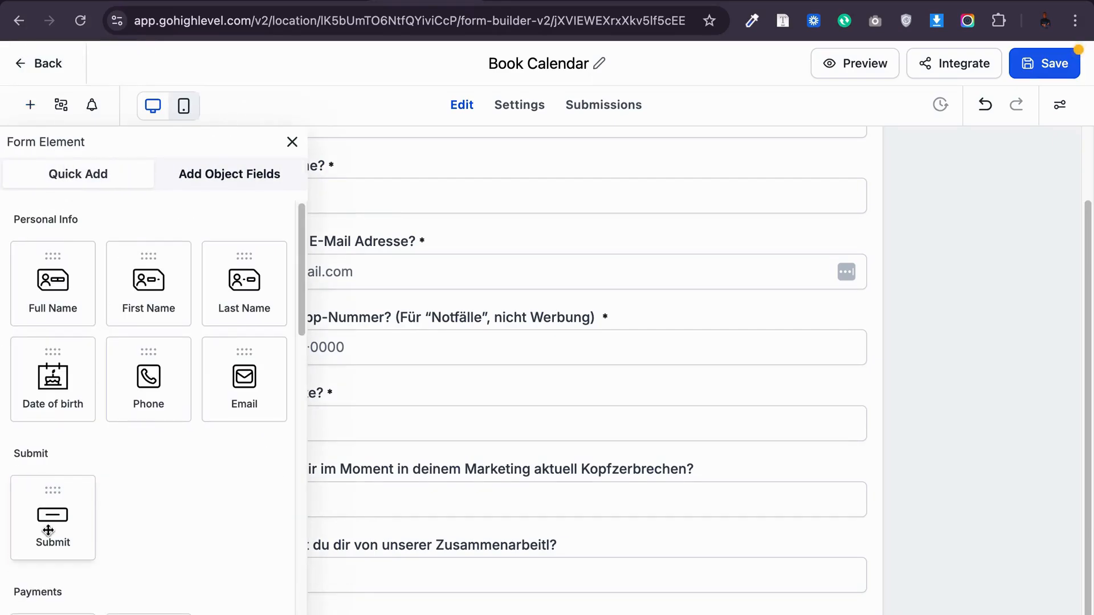
pyautogui.scroll(-1, 49, 532)
pyautogui.moveTo(39, 470); pyautogui.dragTo(393, 581)
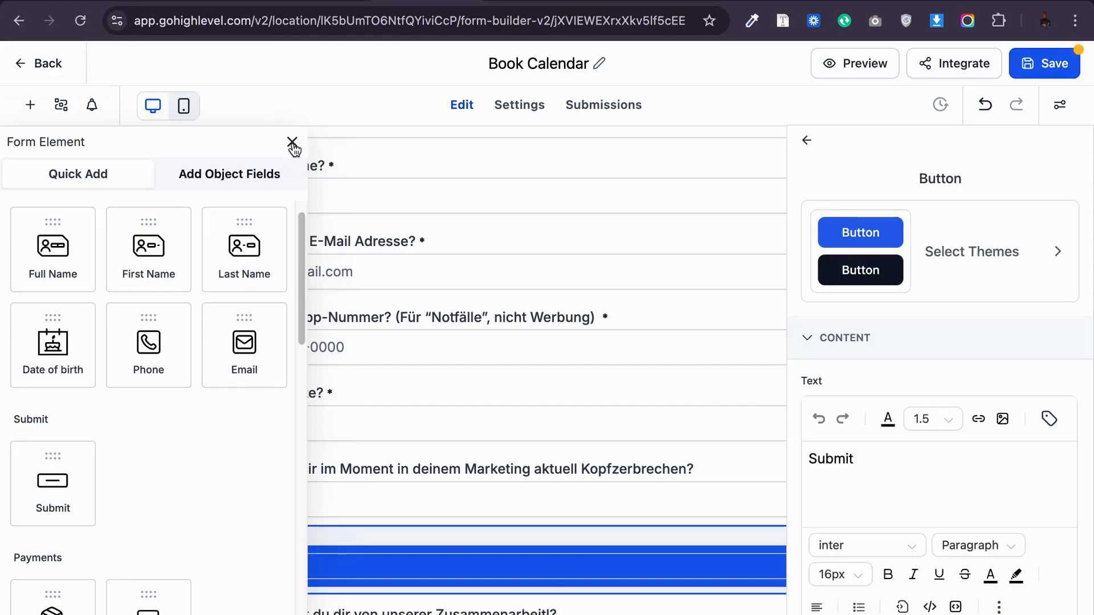
pyautogui.hotkey('ctrl', 'Up')
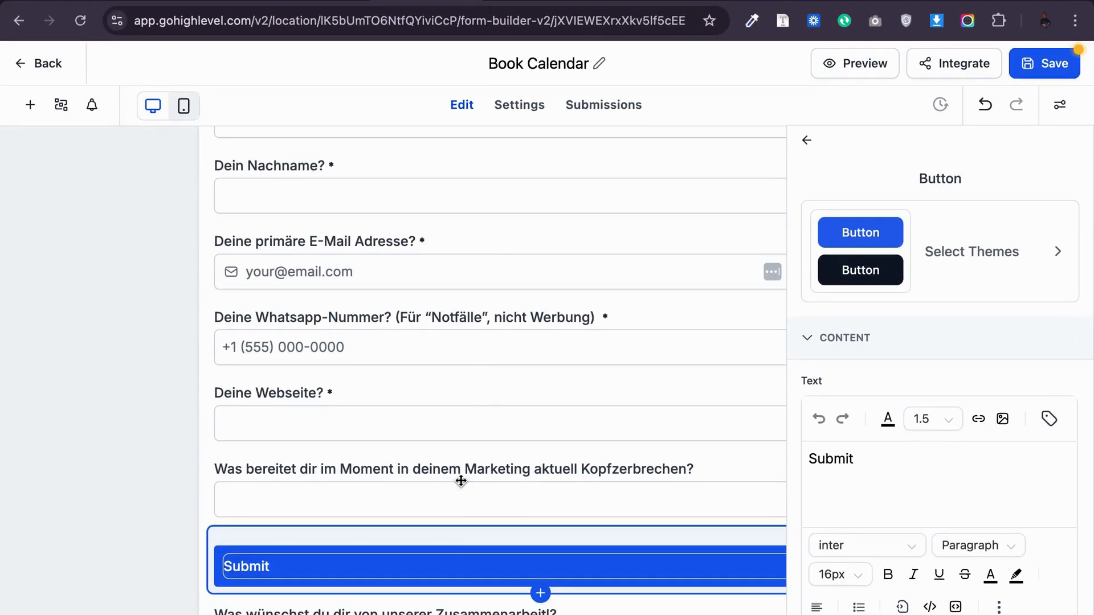
pyautogui.scroll(-1, 494, 467)
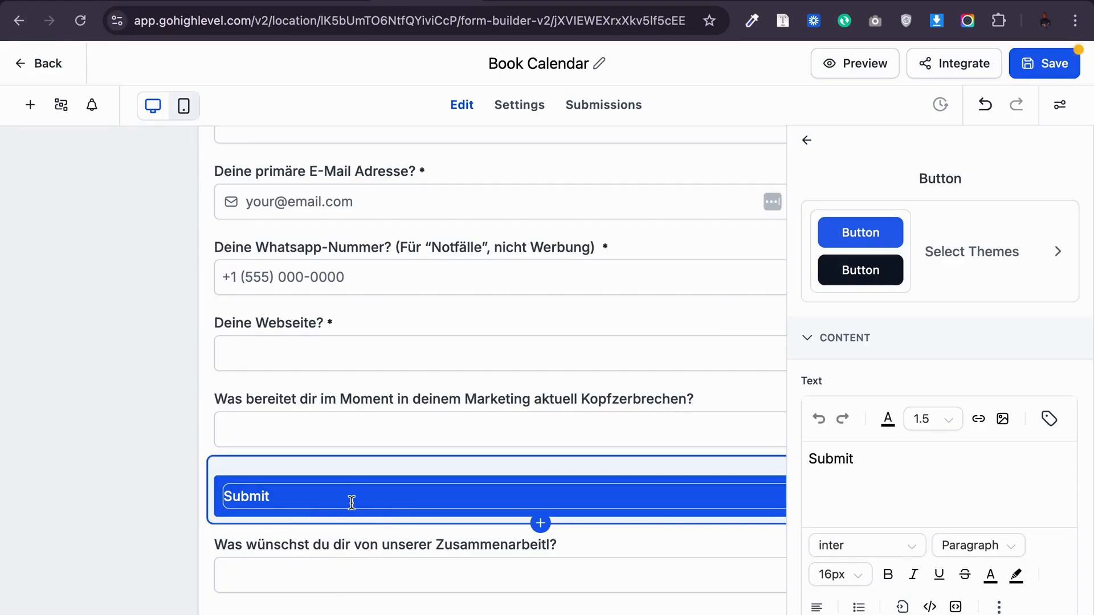
pyautogui.moveTo(347, 590); pyautogui.dragTo(350, 491)
pyautogui.click(424, 581)
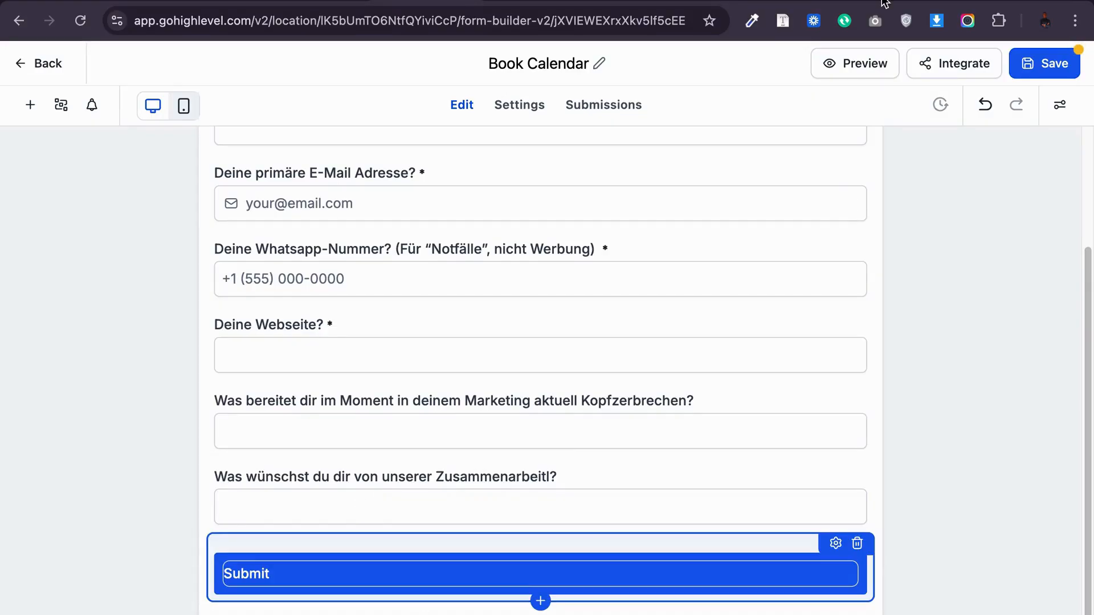
# Step: Copy the complete "Book A Call Seqeunce" heading below the questions in the Google Doc
pyautogui.click(821, 1)
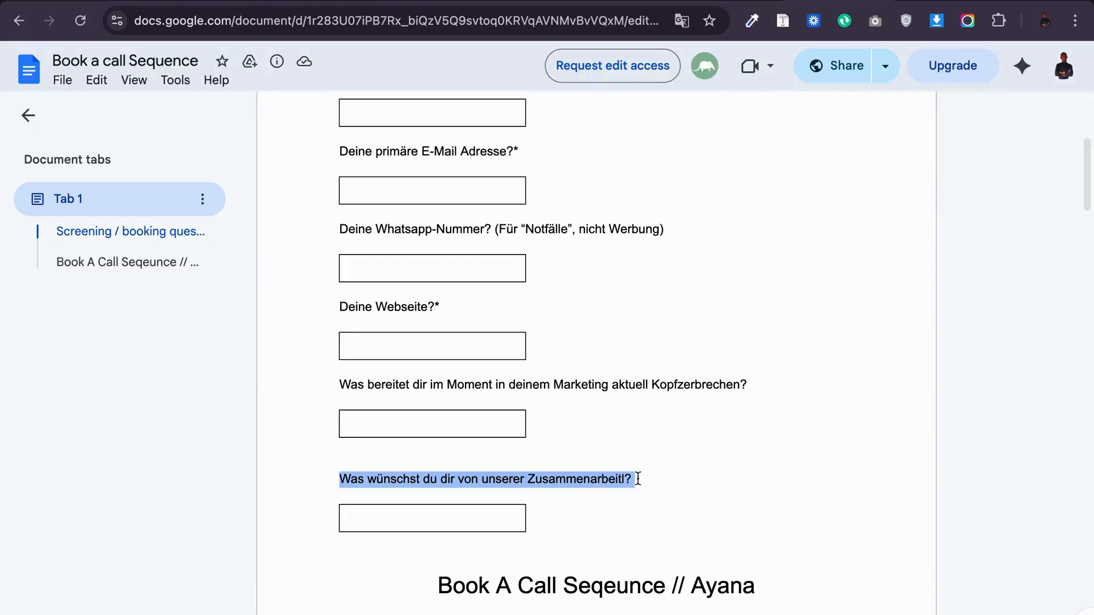
pyautogui.scroll(-2, 600, 531)
pyautogui.moveTo(439, 489); pyautogui.dragTo(754, 495)
pyautogui.press('super+c')
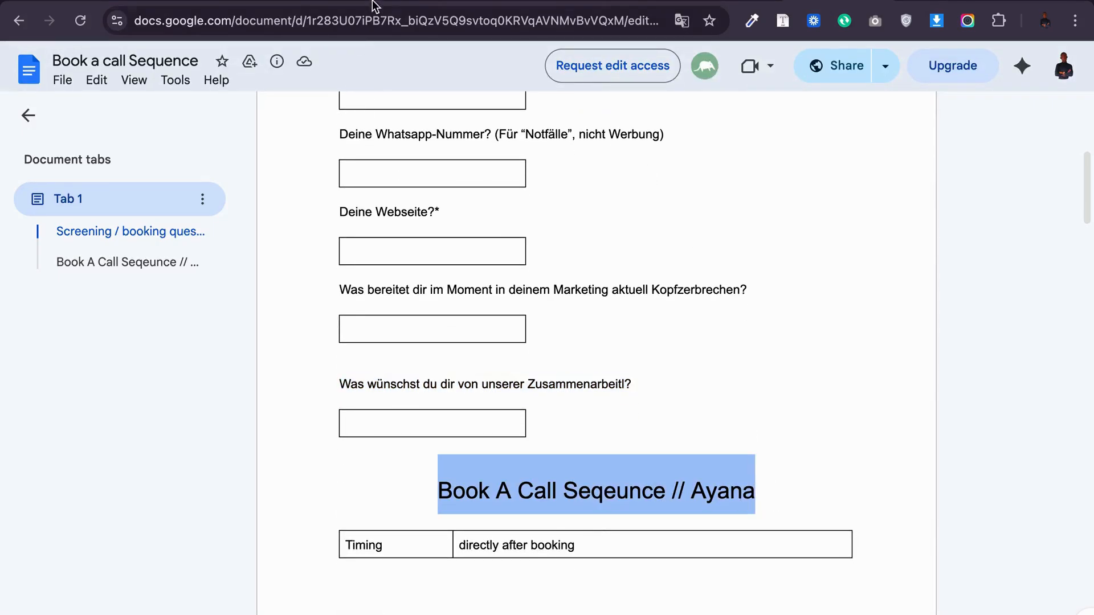
# Step: Return to the HighLevel form and replace the Submit button's text with the copied "Book A Call Seqeunce" heading
pyautogui.click(397, 4)
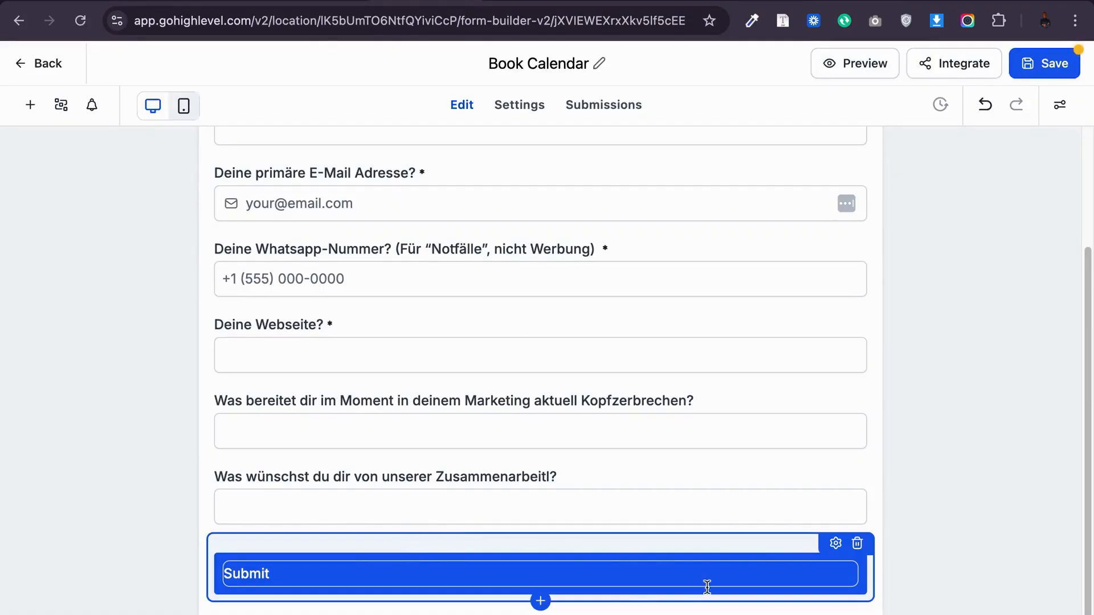
pyautogui.press('super+a')
pyautogui.click(561, 574)
pyautogui.press('super+a')
pyautogui.press('super+v')
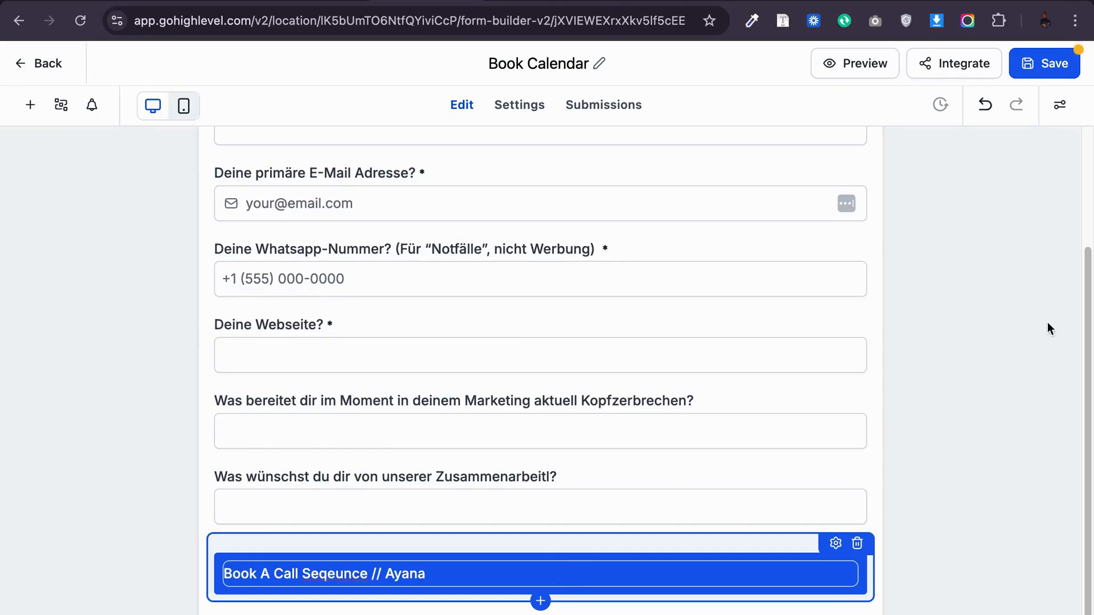
pyautogui.click(945, 381)
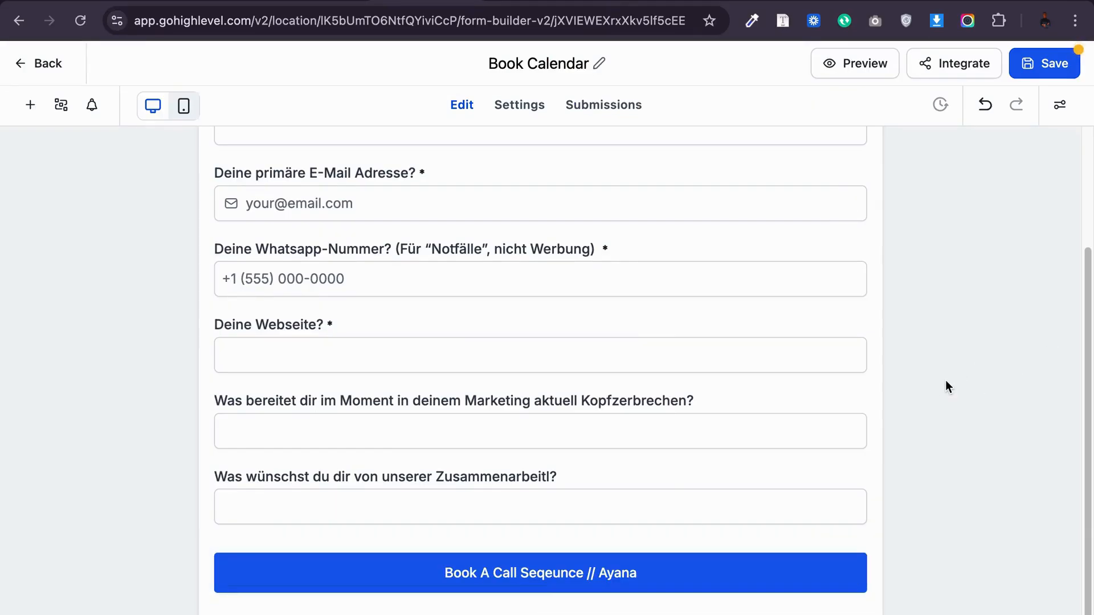
# Step: Review the form's fields and examine its layout, colour and background style options
pyautogui.scroll(5, 823, 452)
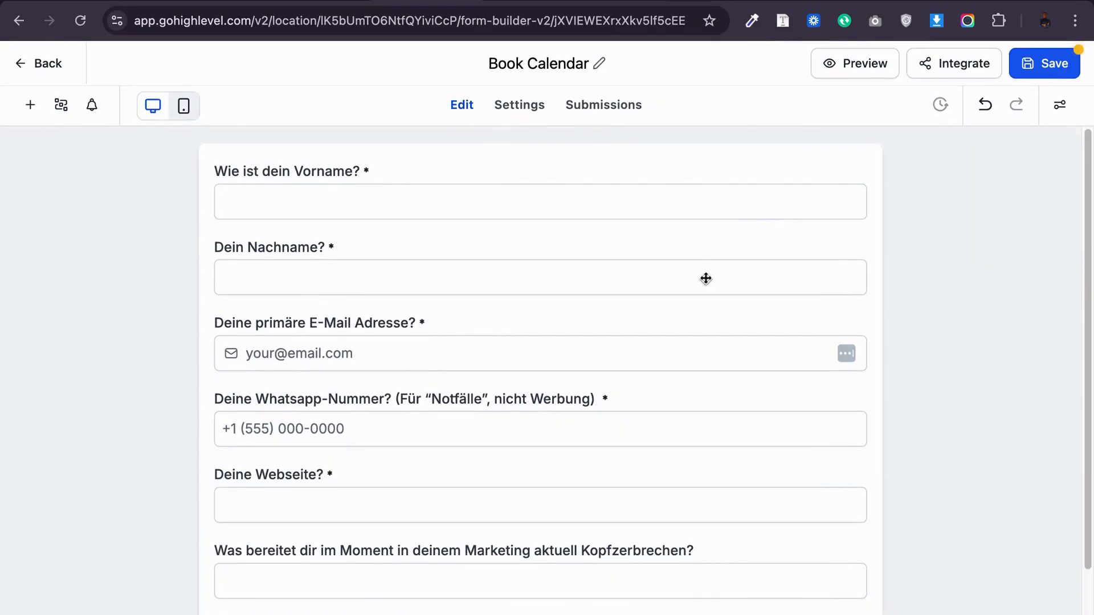
pyautogui.scroll(-3, 705, 276)
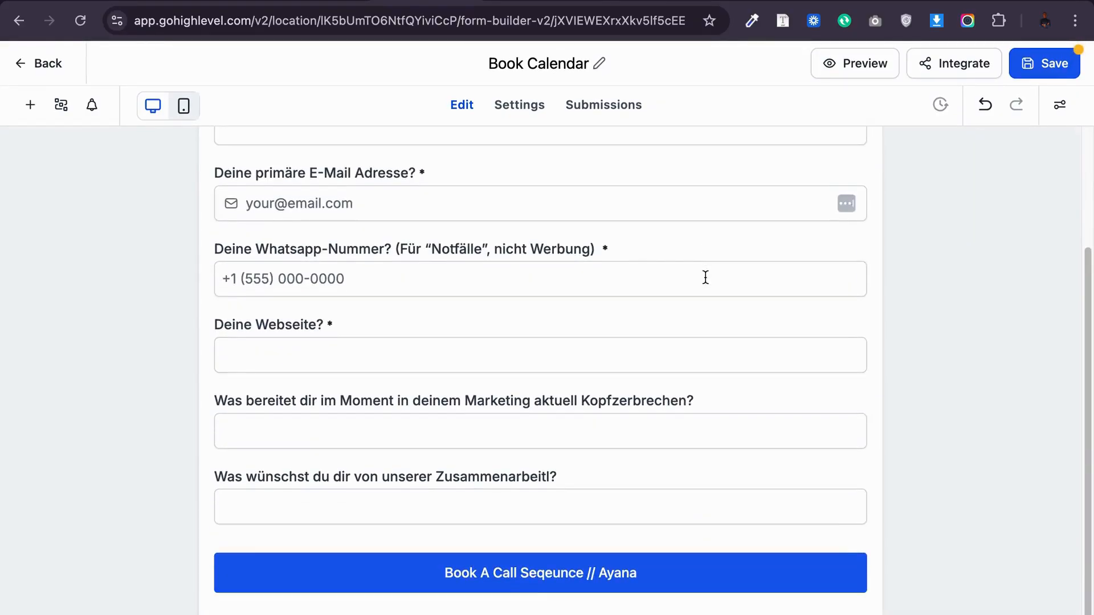
pyautogui.scroll(3, 706, 276)
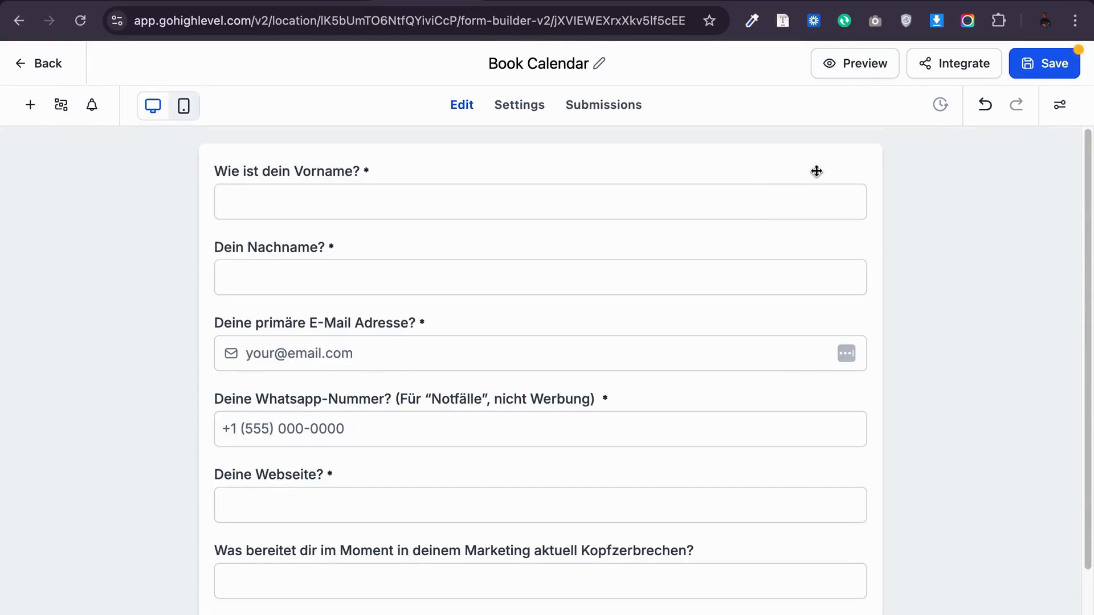
pyautogui.click(1058, 110)
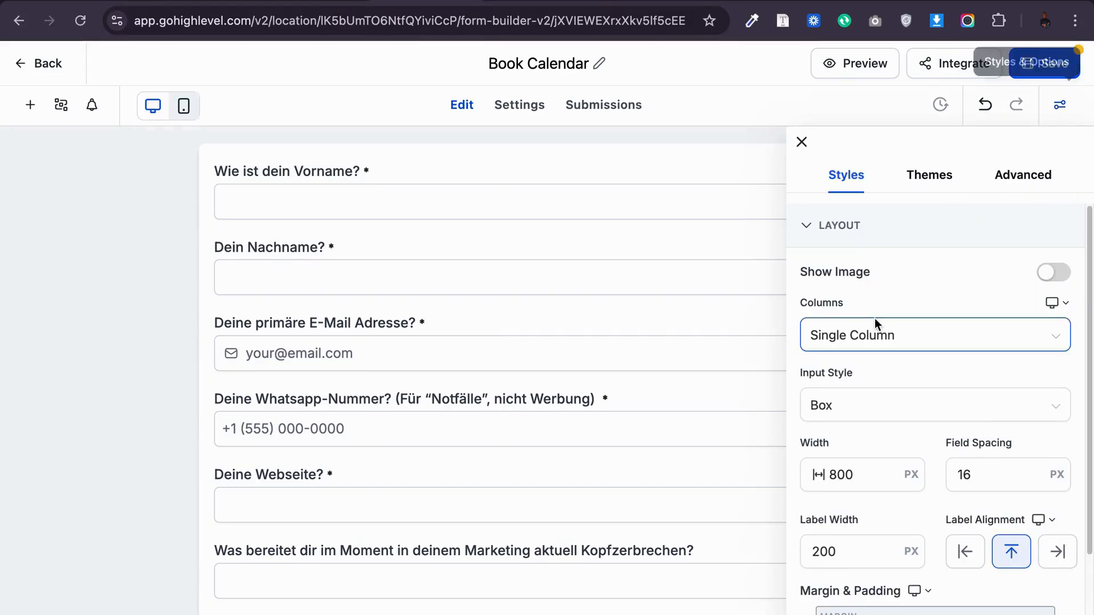
pyautogui.scroll(-3, 902, 433)
pyautogui.click(881, 284)
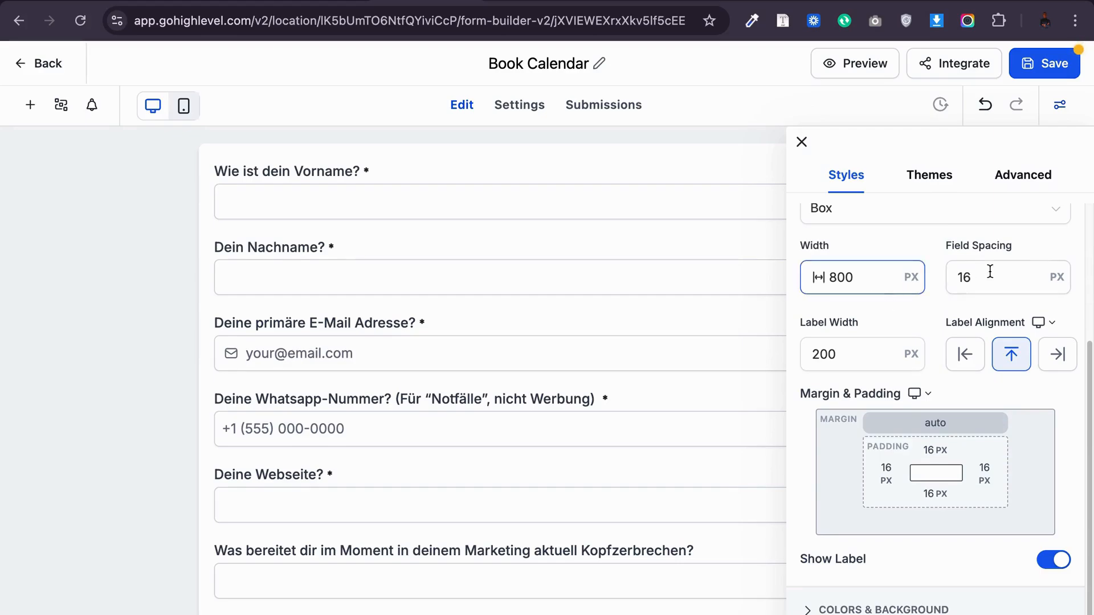
pyautogui.scroll(-1, 911, 471)
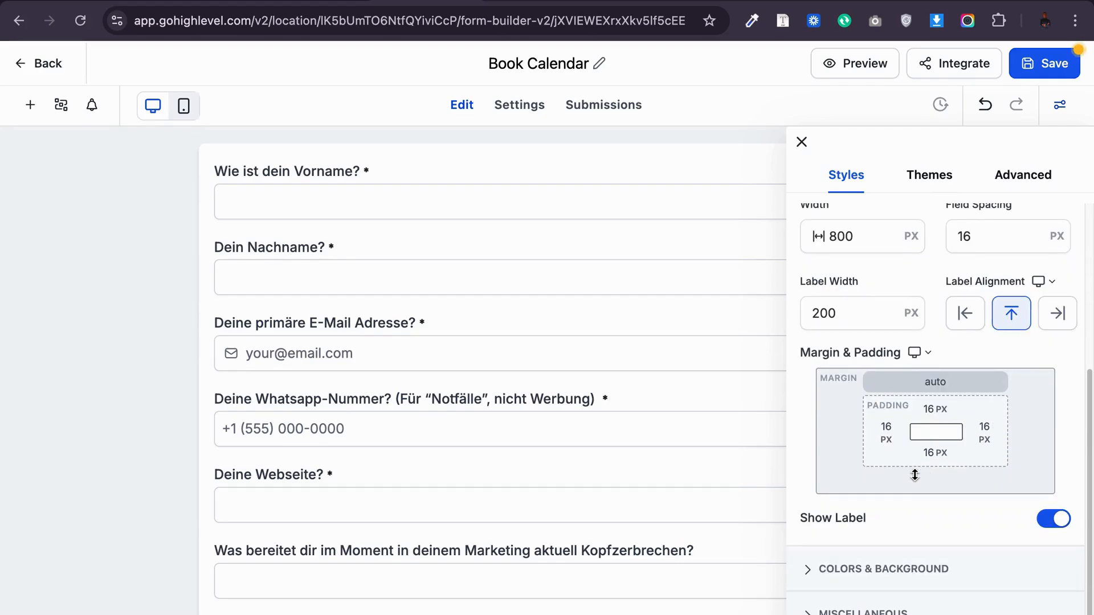
pyautogui.click(858, 569)
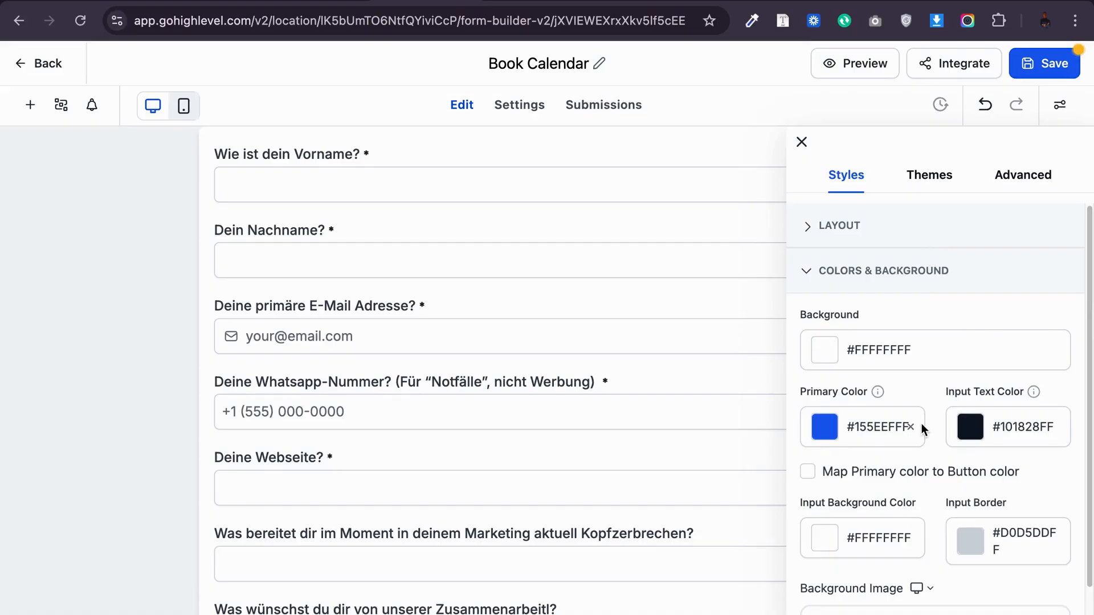
pyautogui.scroll(-3, 921, 423)
# Step: Examine the available form themes and the advanced border and shadow options, and return to the layout styles
pyautogui.click(925, 173)
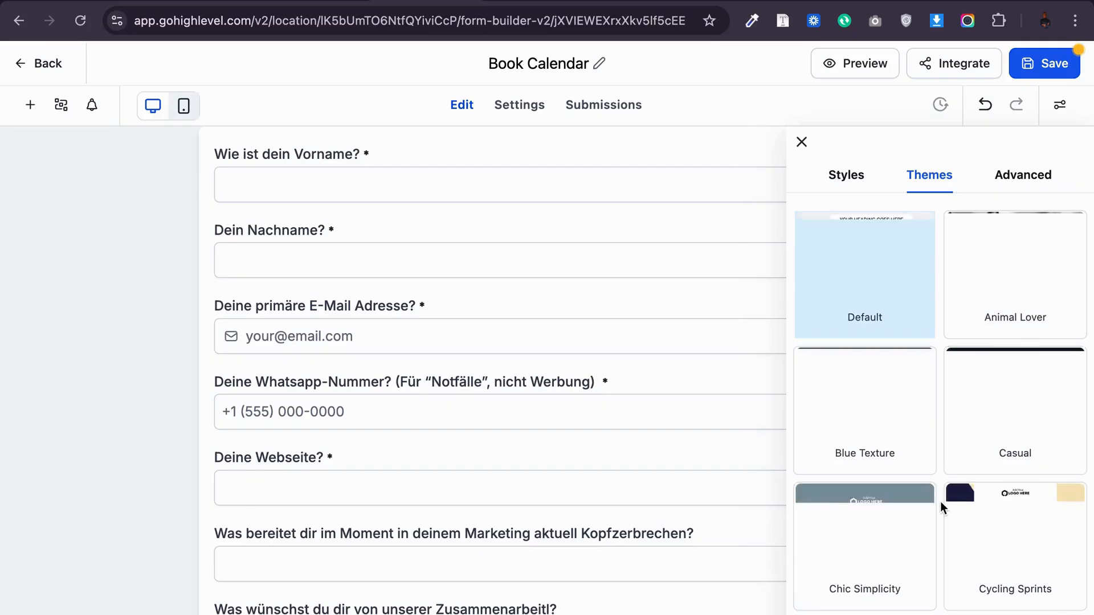
pyautogui.scroll(-1, 940, 504)
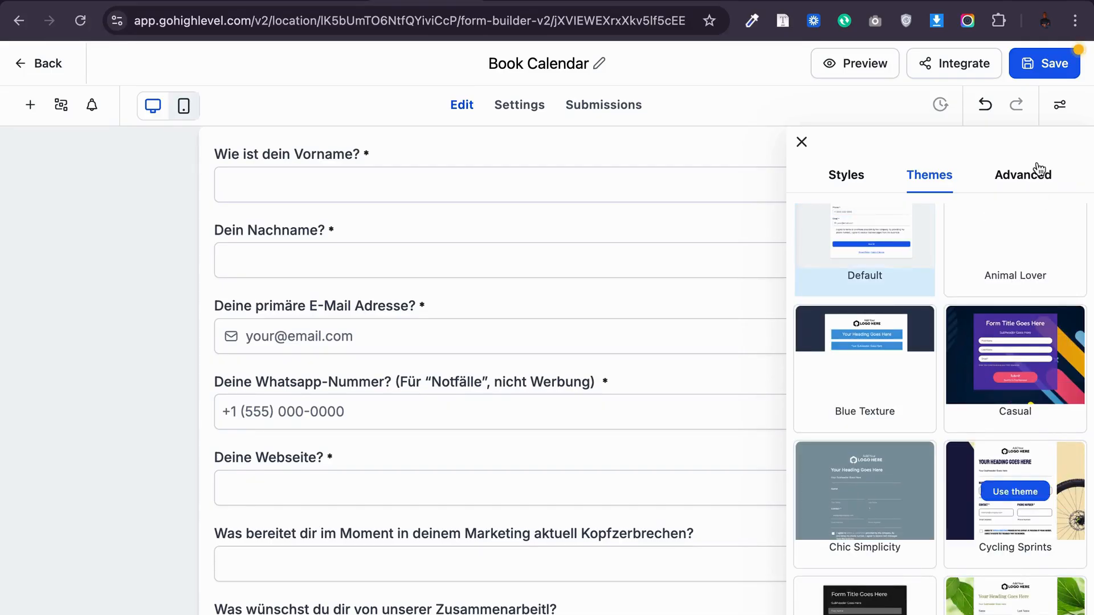
pyautogui.click(1032, 182)
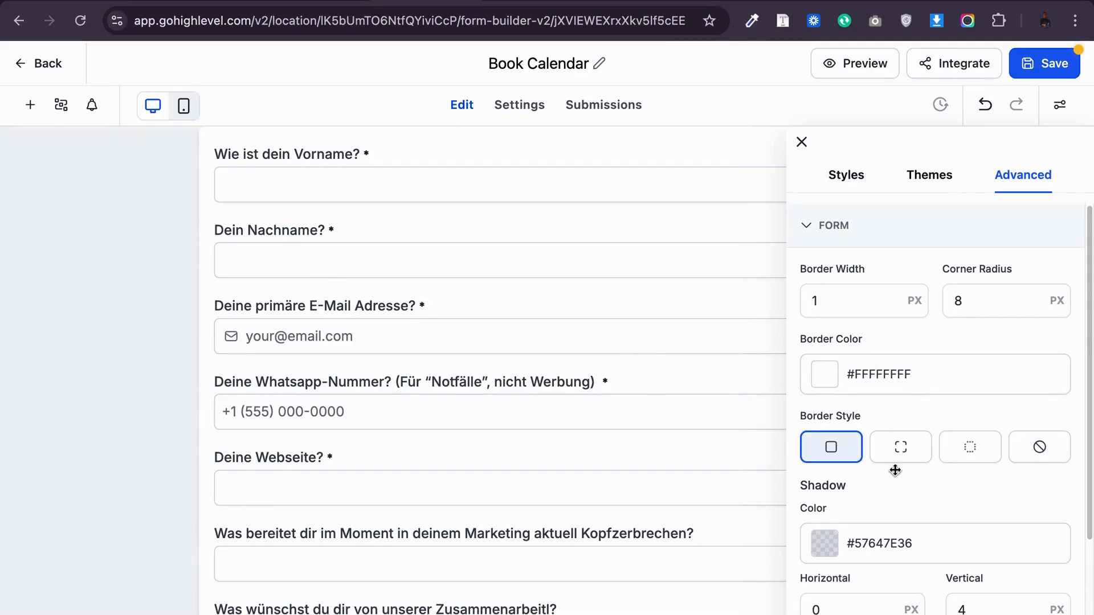
pyautogui.scroll(-4, 890, 464)
pyautogui.scroll(-3, 891, 463)
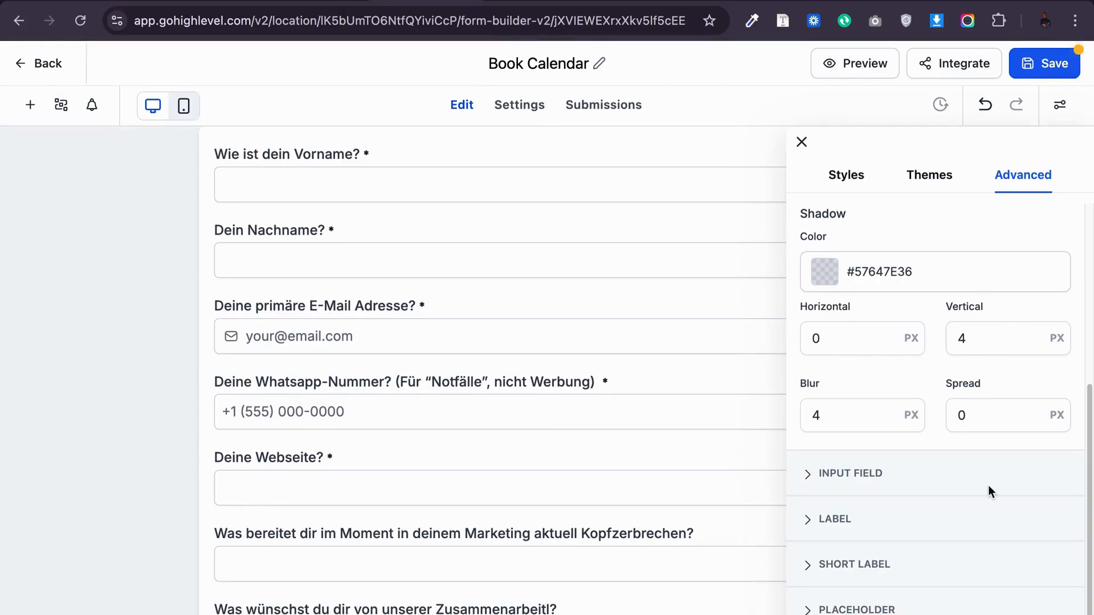
pyautogui.scroll(5, 988, 487)
pyautogui.scroll(-1, 988, 487)
pyautogui.scroll(1, 945, 202)
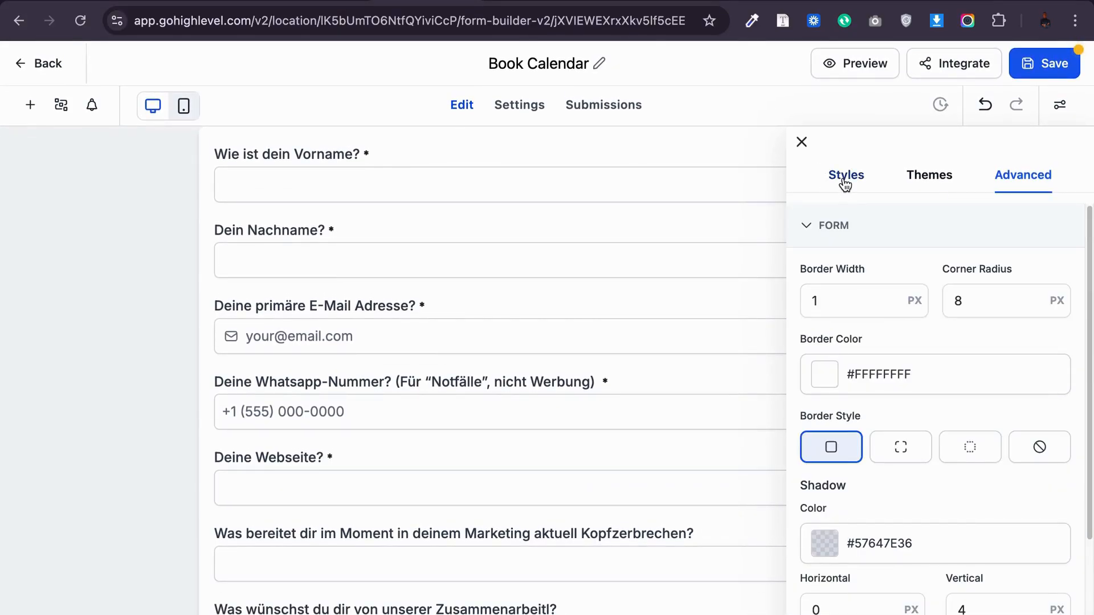
pyautogui.click(844, 180)
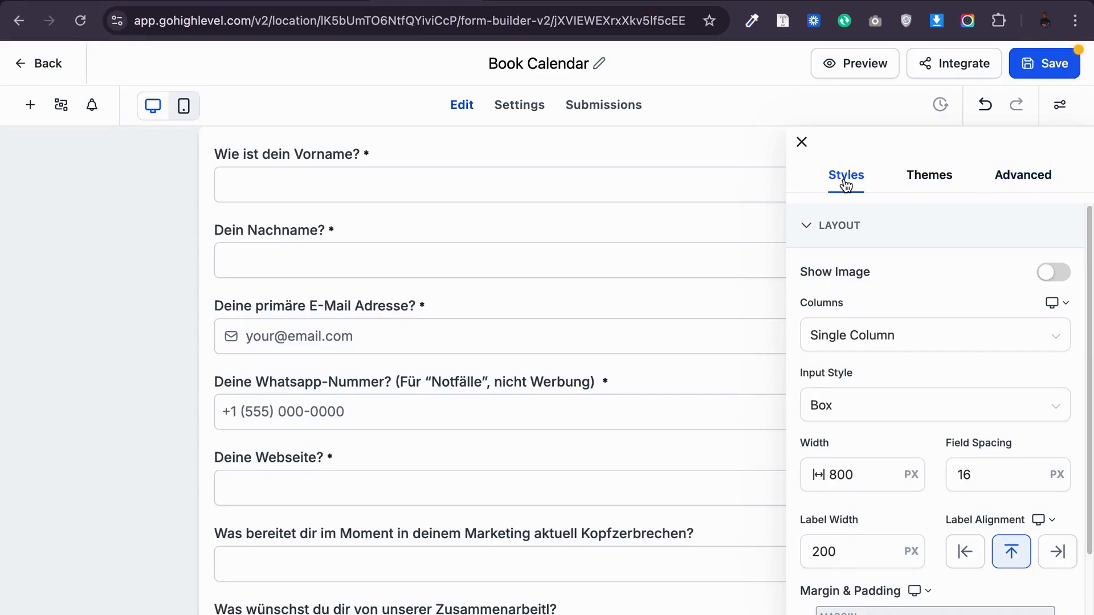
pyautogui.press('super+shift+5')
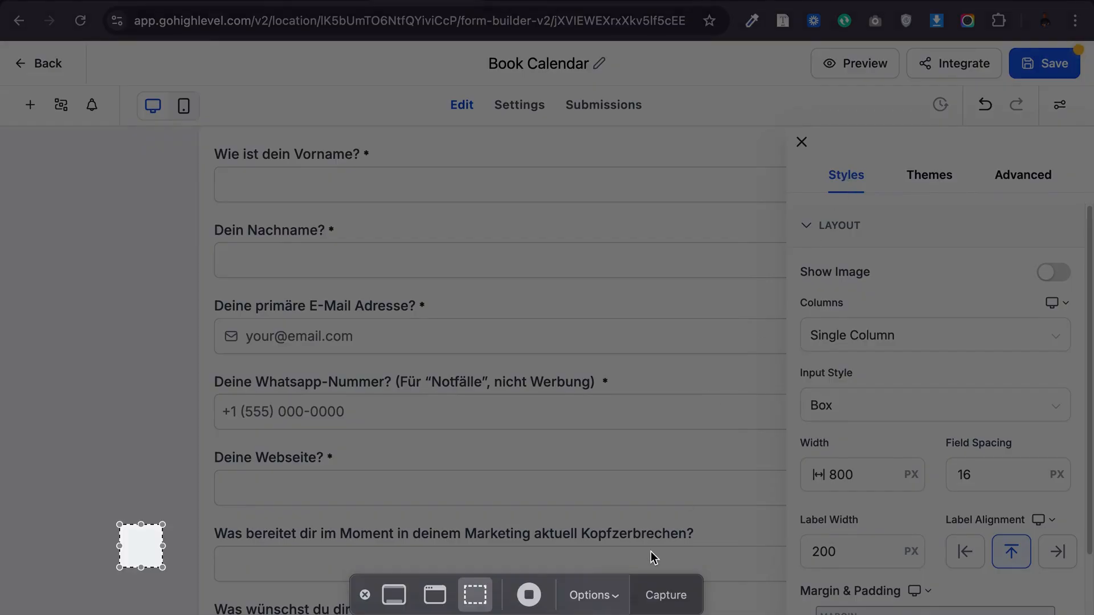
pyautogui.click(528, 595)
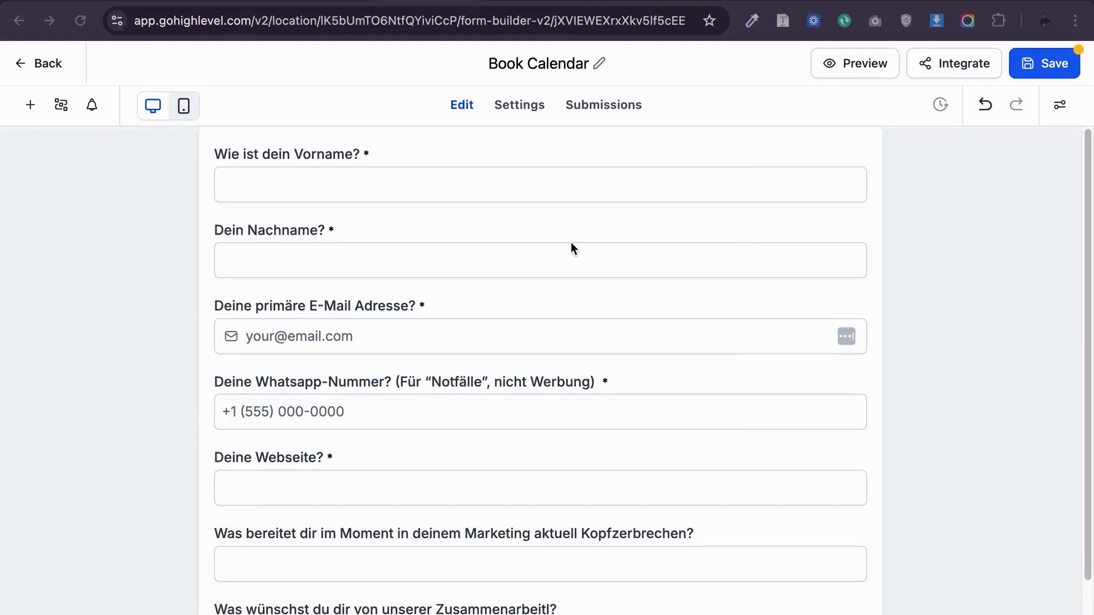
# Step: Try Redirect to URL and Order Confirmation as the form's On Submit action, and set it back to Message
pyautogui.click(524, 107)
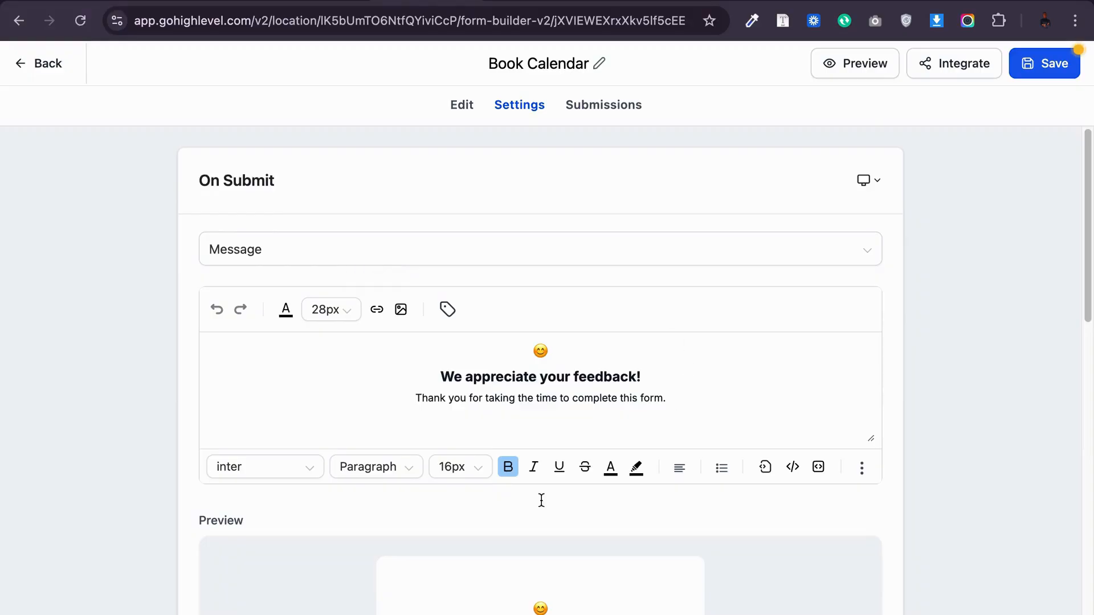
pyautogui.click(318, 251)
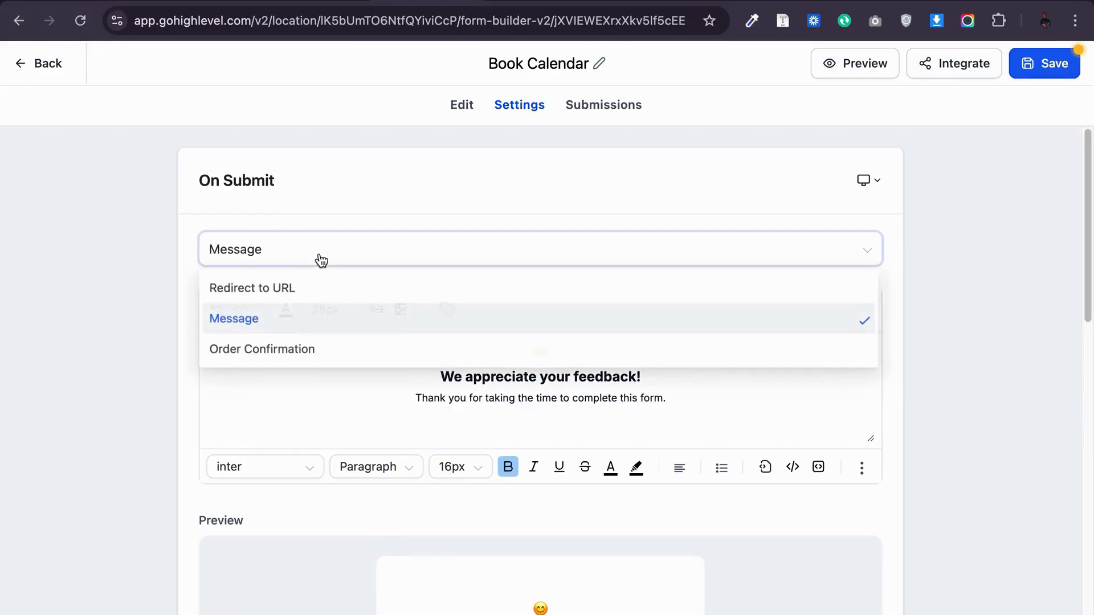
pyautogui.click(307, 286)
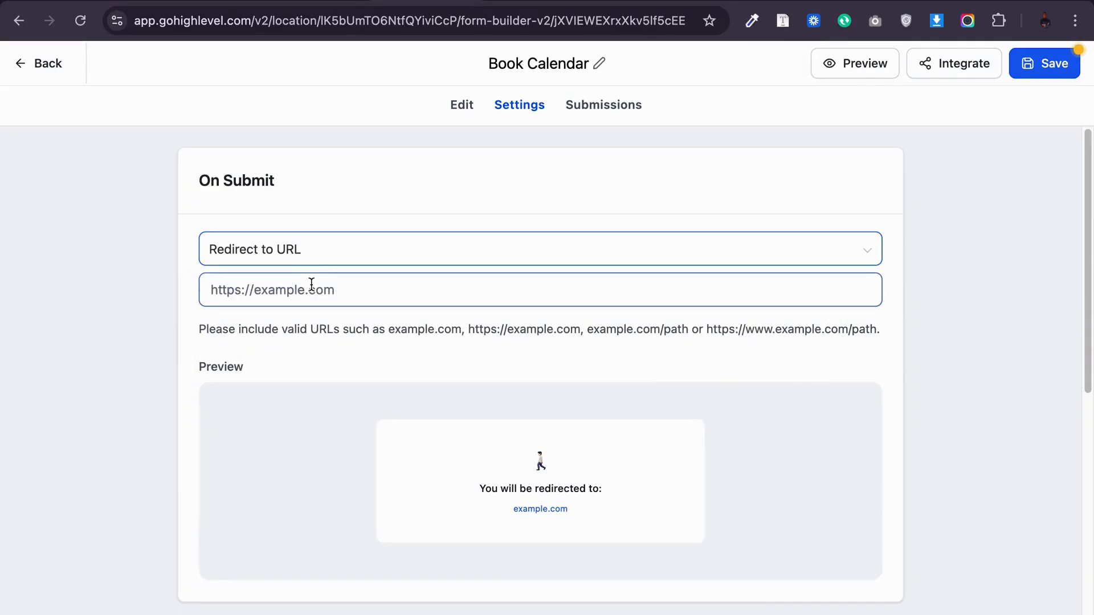
pyautogui.click(314, 297)
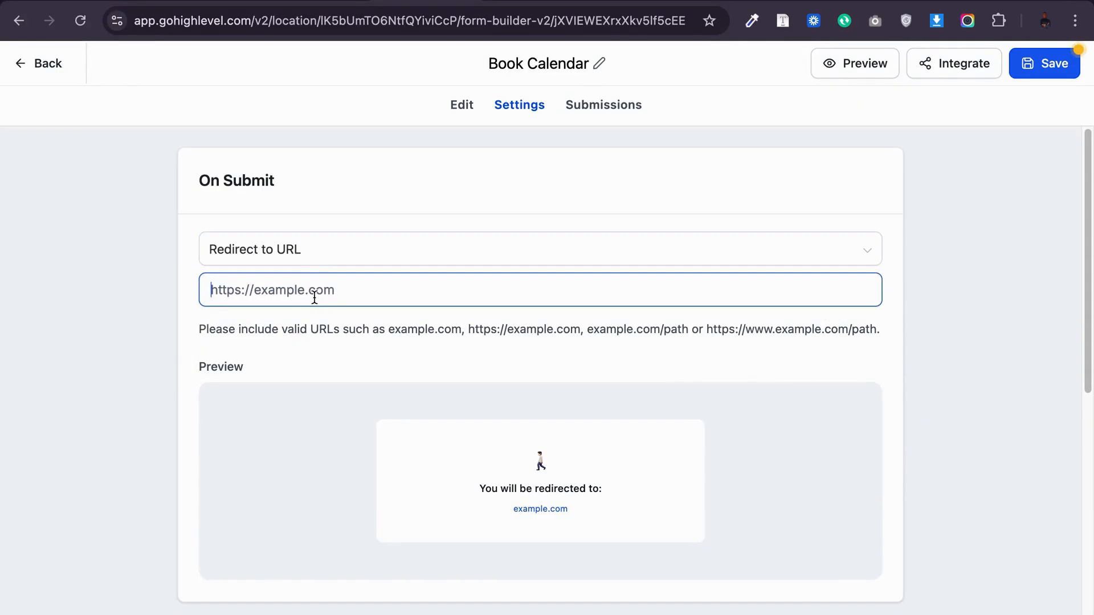
pyautogui.click(296, 254)
pyautogui.click(304, 355)
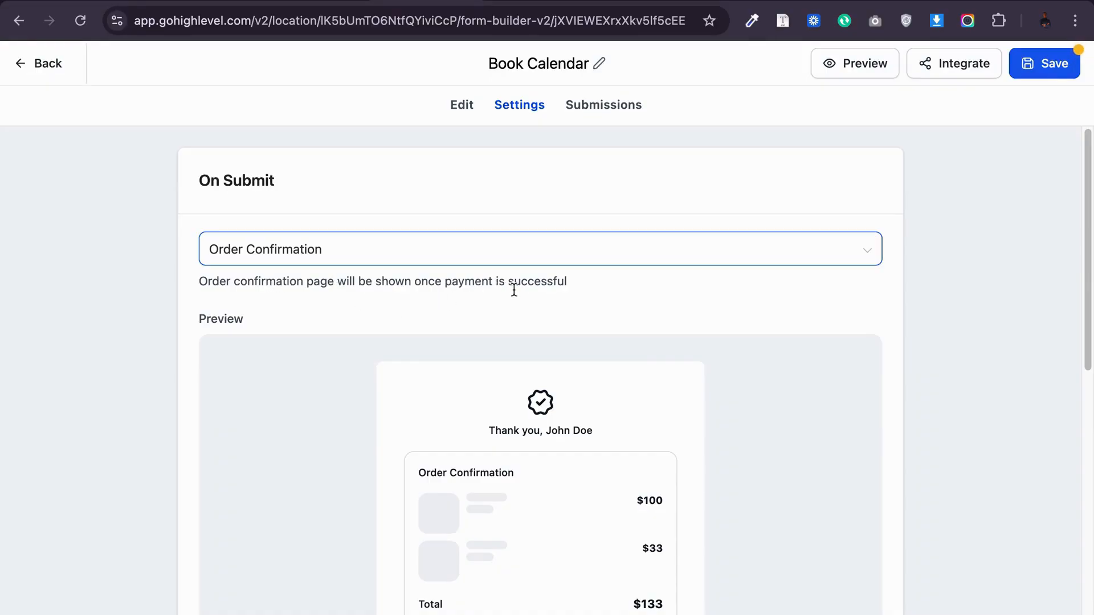
pyautogui.click(367, 258)
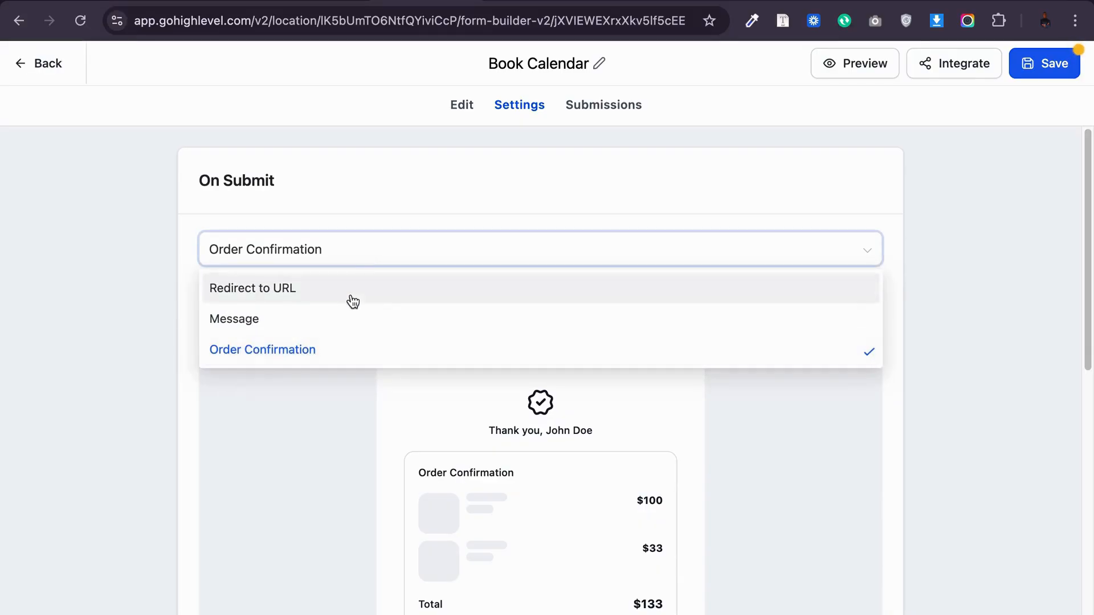
pyautogui.click(331, 324)
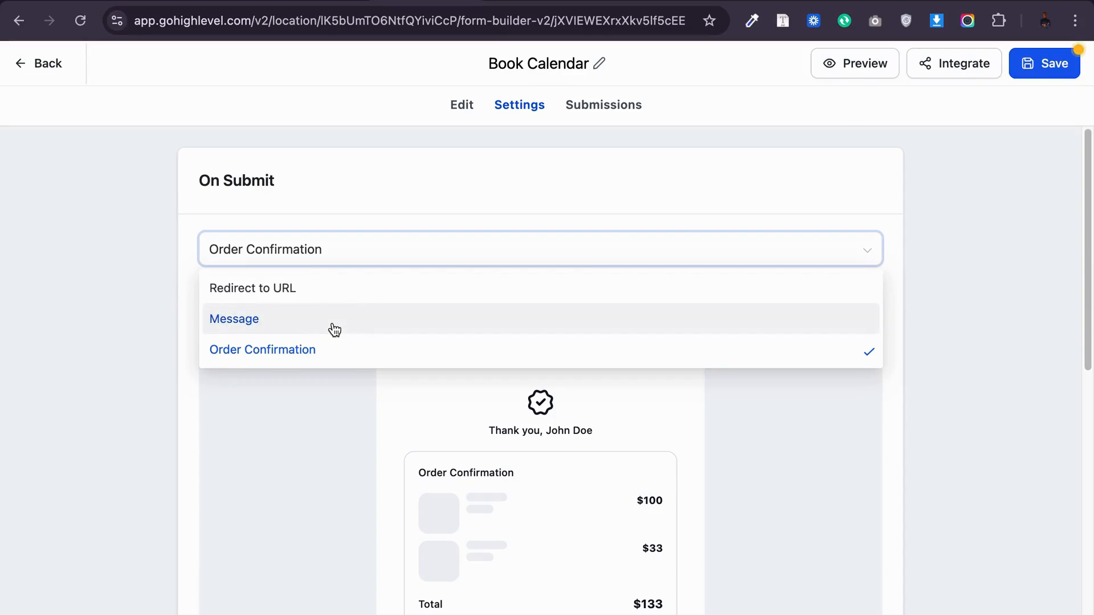
pyautogui.click(234, 322)
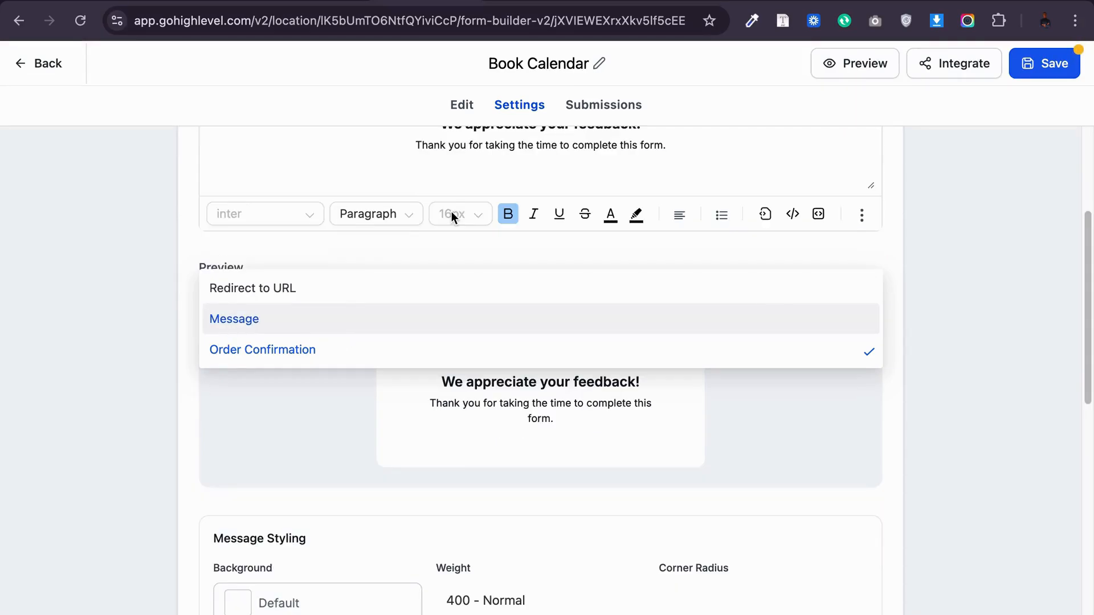
# Step: Review the message styling and the general form settings further down the settings page
pyautogui.scroll(-2, 430, 294)
pyautogui.scroll(-4, 539, 365)
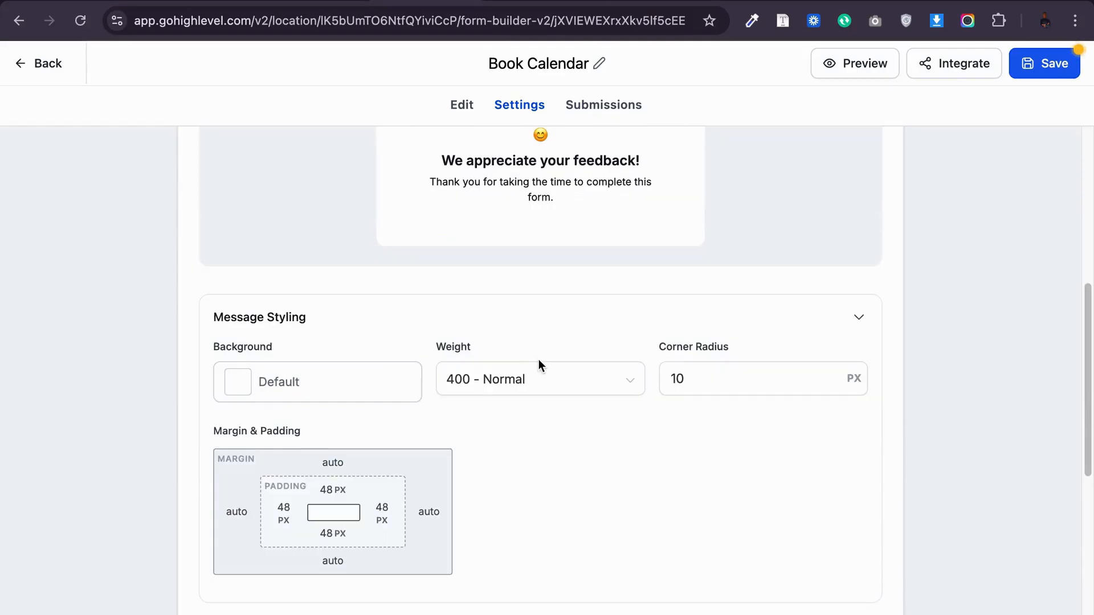
pyautogui.scroll(-7, 554, 437)
pyautogui.scroll(-5, 555, 438)
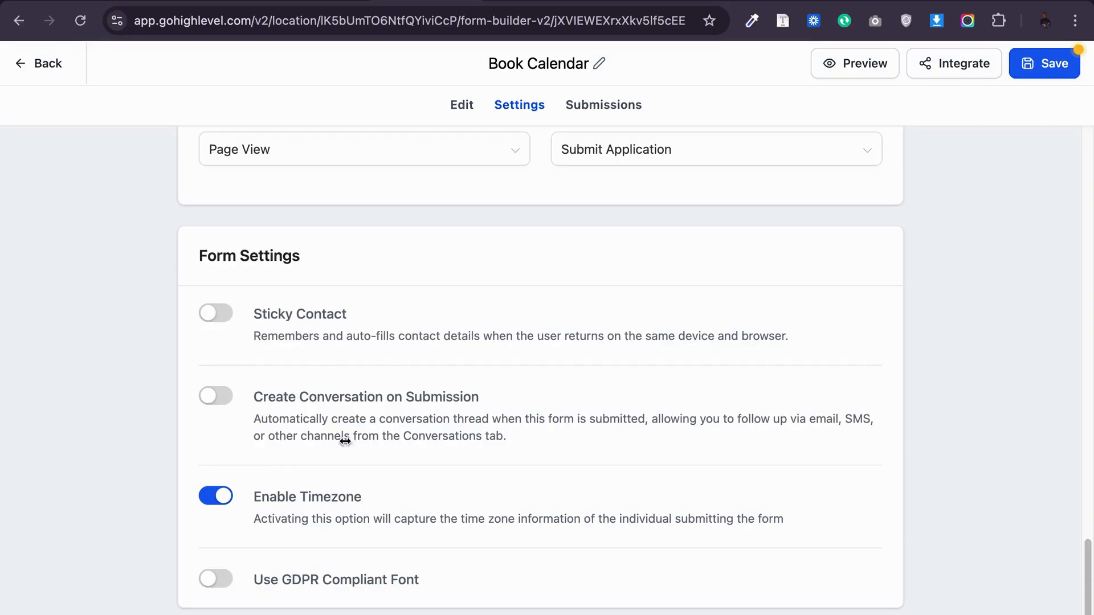
pyautogui.scroll(15, 334, 451)
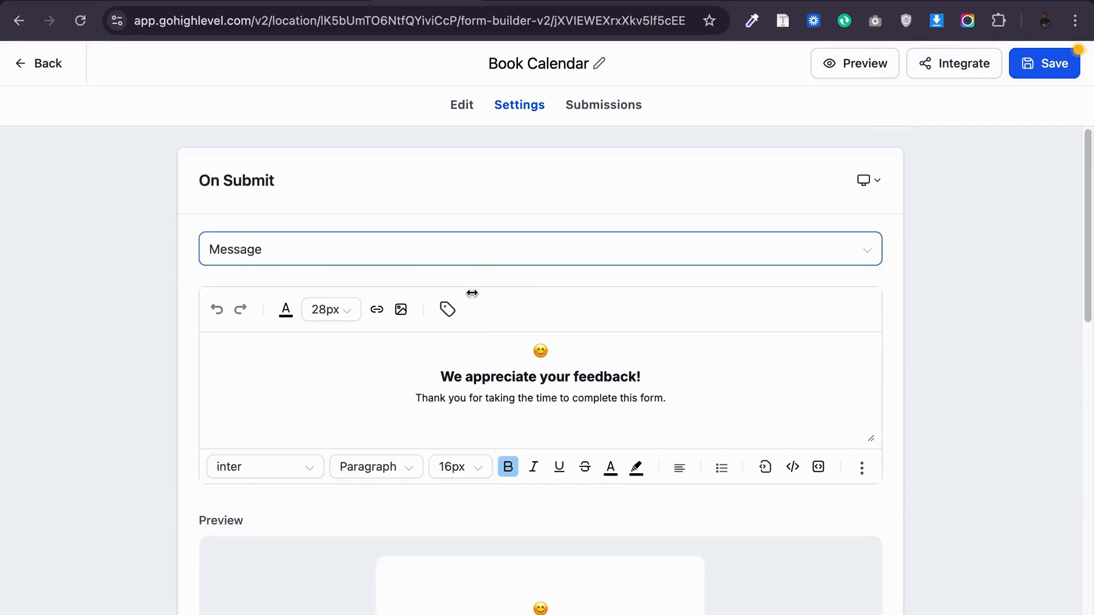
# Step: Check the form's submissions and save the "Book Calendar" form
pyautogui.click(606, 106)
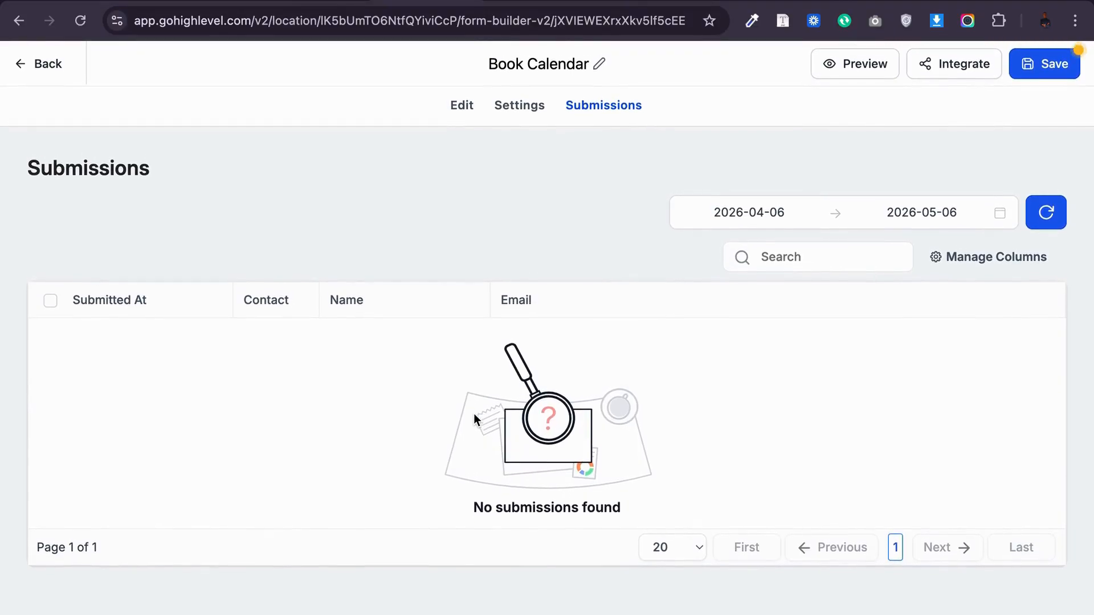
pyautogui.click(1036, 64)
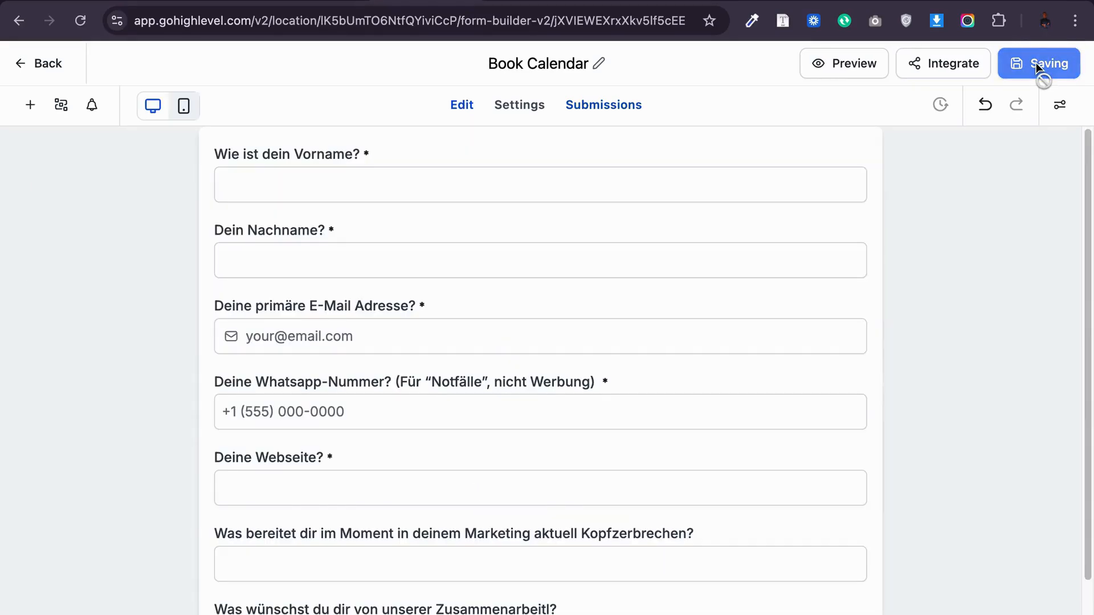